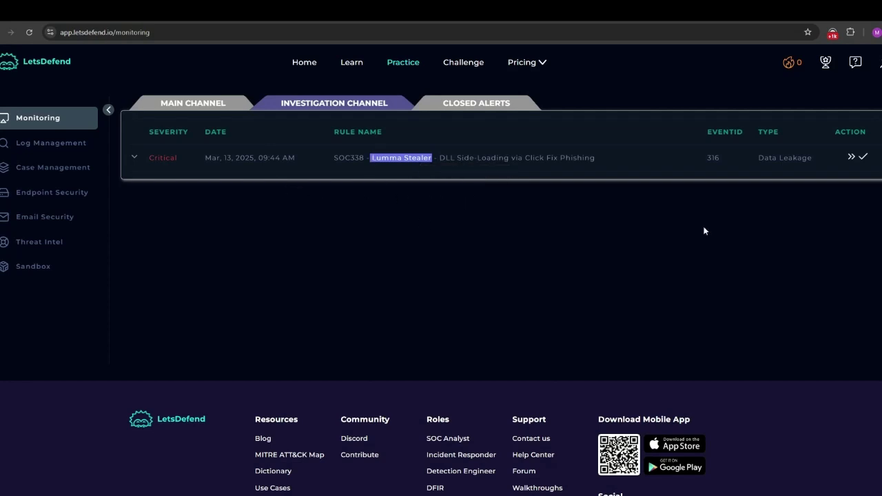
- Create a case for EventID 316 and start its playbook at the Parse Email stage
click(852, 158)
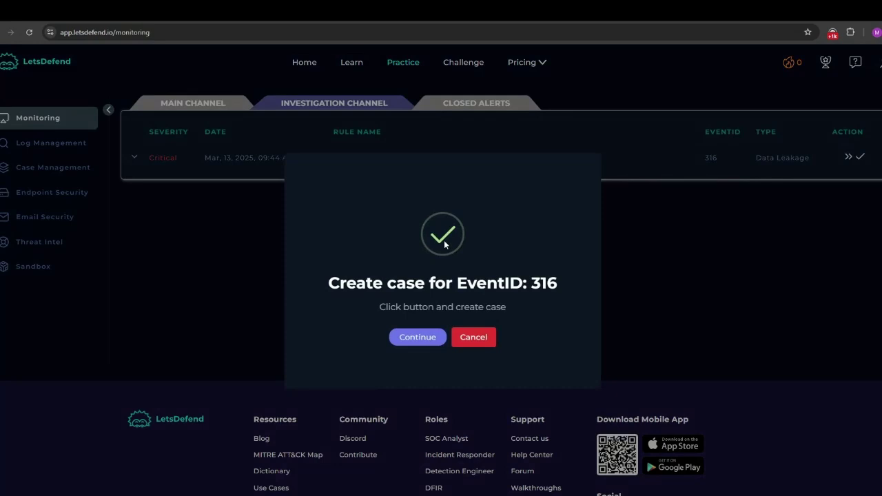
click(417, 337)
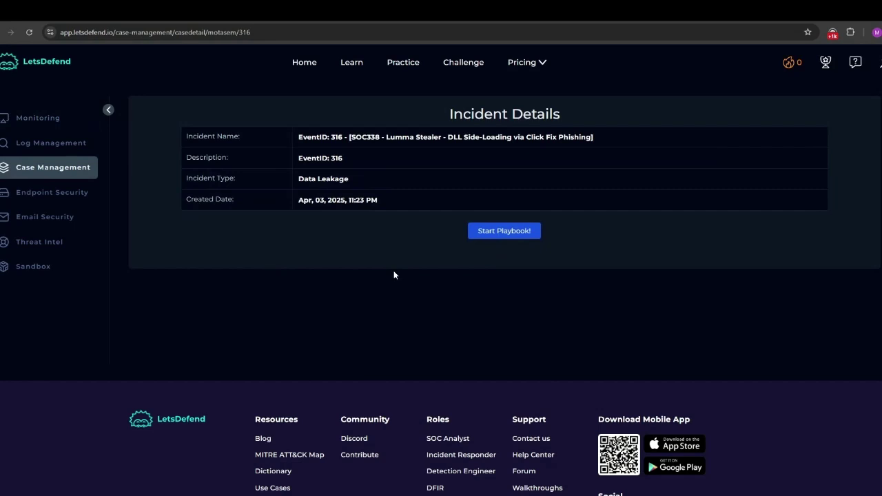
click(521, 230)
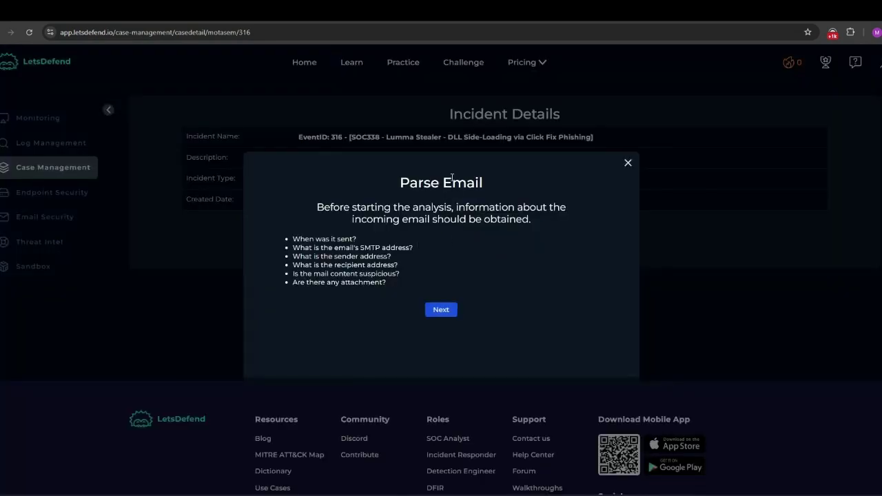
drag(399, 182, 431, 183)
drag(330, 207, 515, 217)
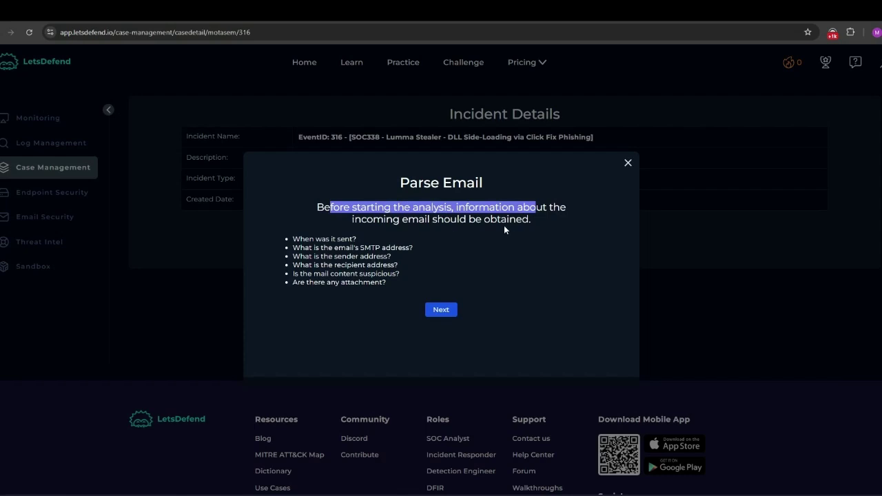
- Duplicate the case page's browser tab and open Endpoint Security, Email Security, Threat Intel and Sandbox in separate tabs
right_click(176, 15)
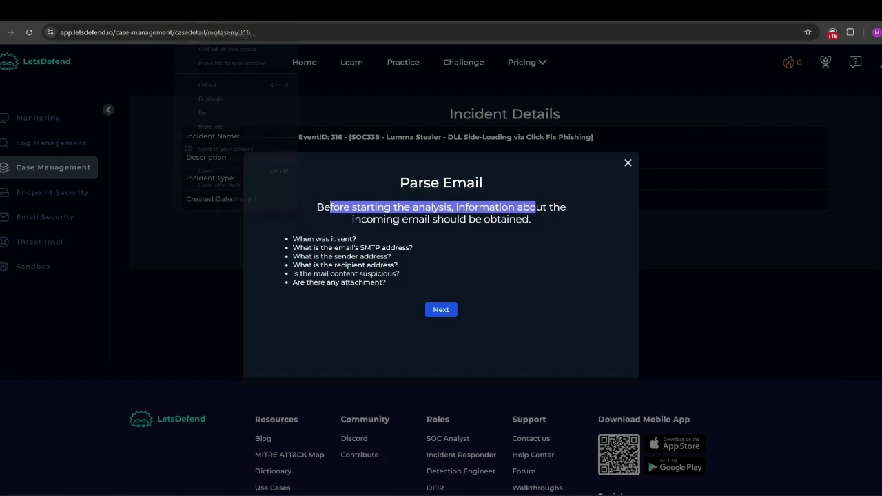
click(245, 100)
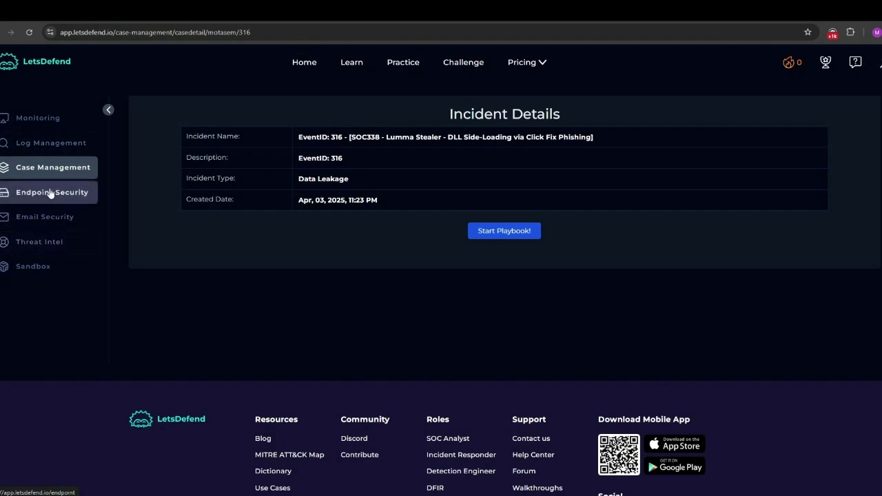
right_click(55, 199)
click(57, 203)
right_click(36, 219)
click(49, 226)
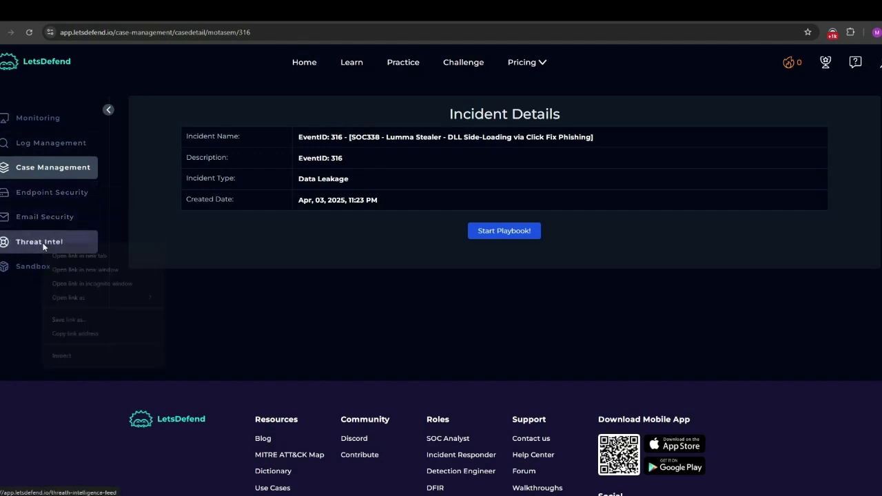
right_click(49, 272)
click(58, 280)
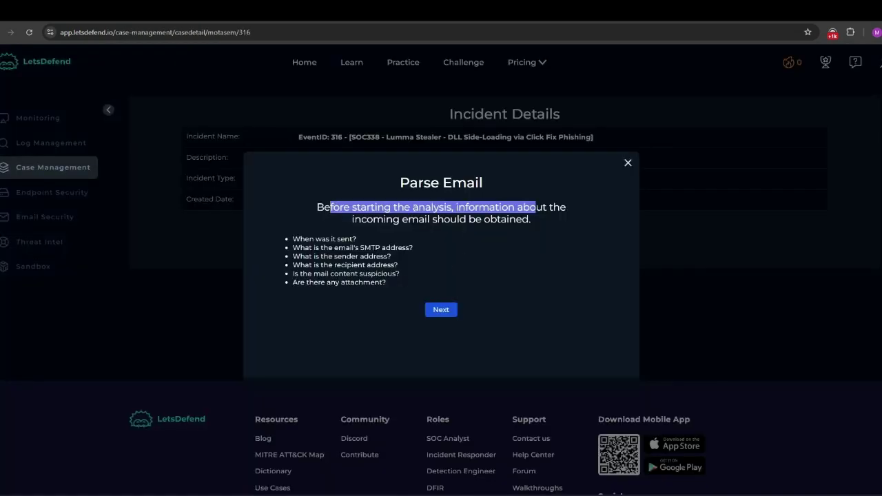
- Read the playbook's Parse Email questions about sending time, SMTP address and sender address
click(354, 238)
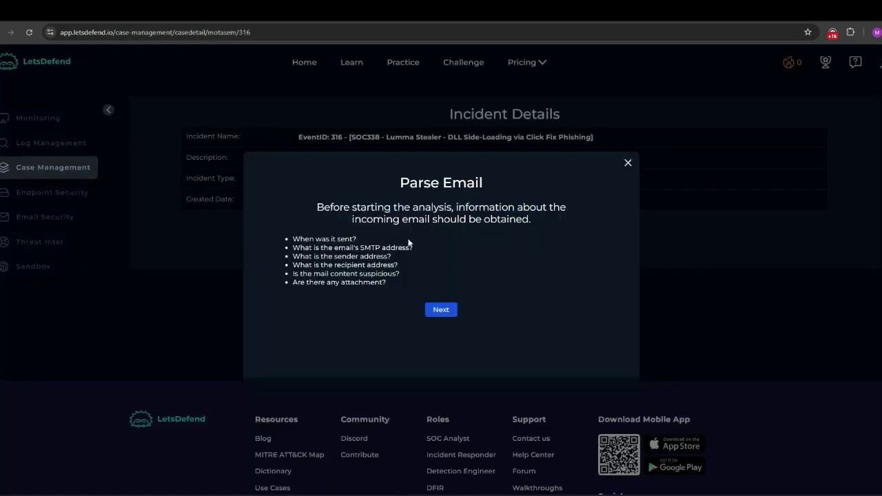
drag(299, 239, 352, 240)
click(310, 248)
drag(299, 247, 408, 252)
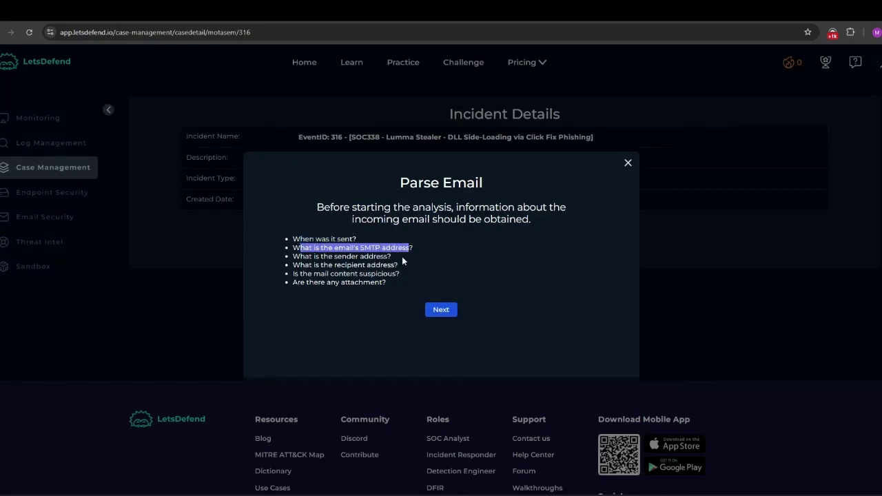
drag(294, 257, 292, 238)
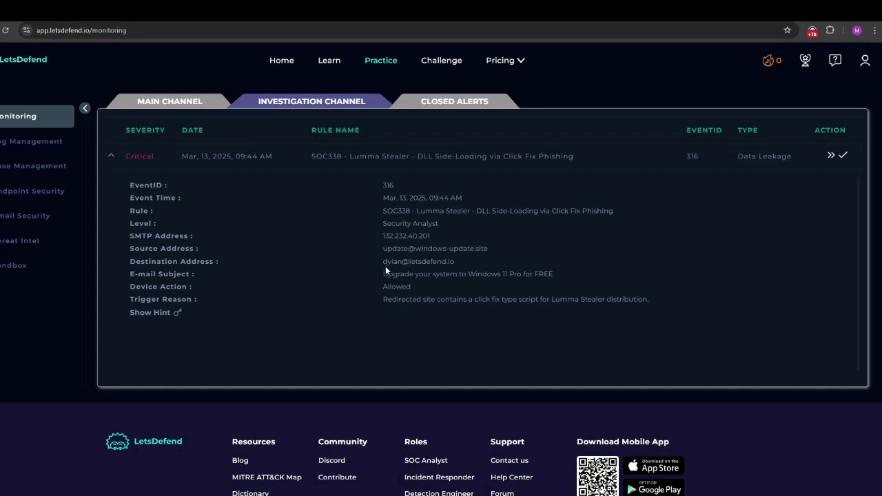
- Examine the SOC338 alert's SMTP, source and destination addresses and its trigger reason in the Investigation Channel
mouse_move(381, 261)
mouse_down()
mouse_move(463, 264)
mouse_move(382, 261)
mouse_up()
click(463, 264)
drag(129, 236, 181, 236)
drag(431, 236, 381, 237)
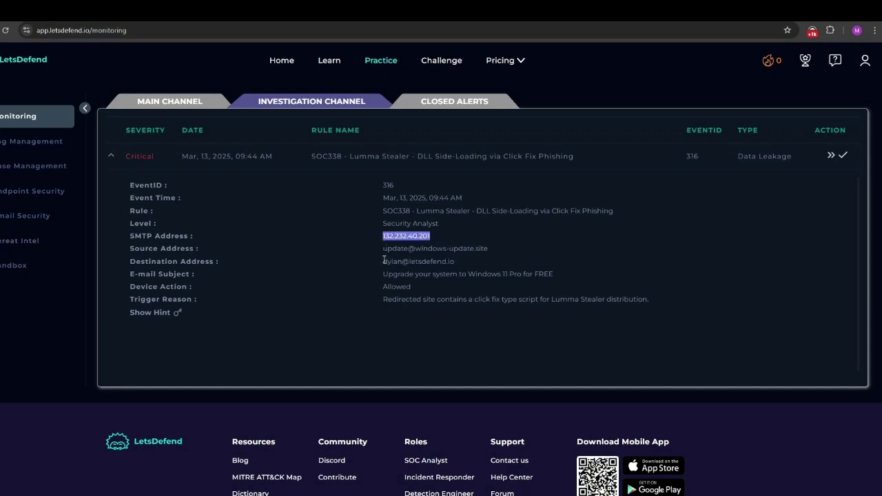
drag(383, 261, 460, 260)
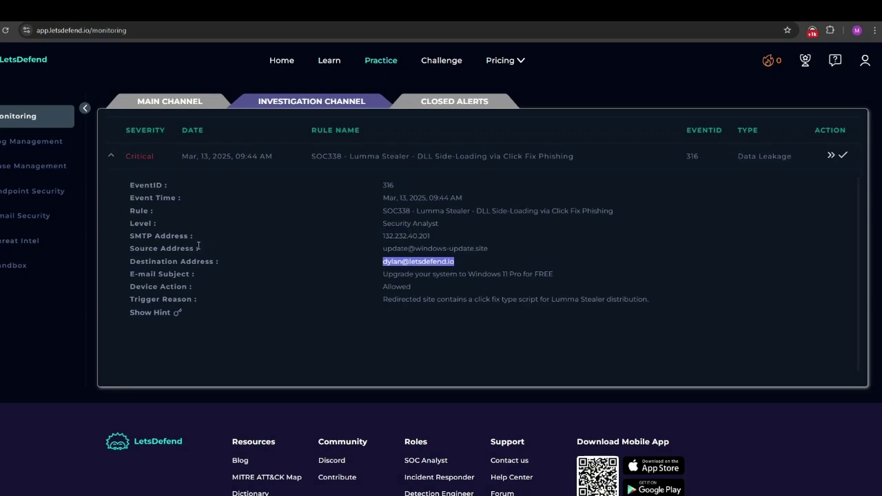
drag(383, 251, 481, 248)
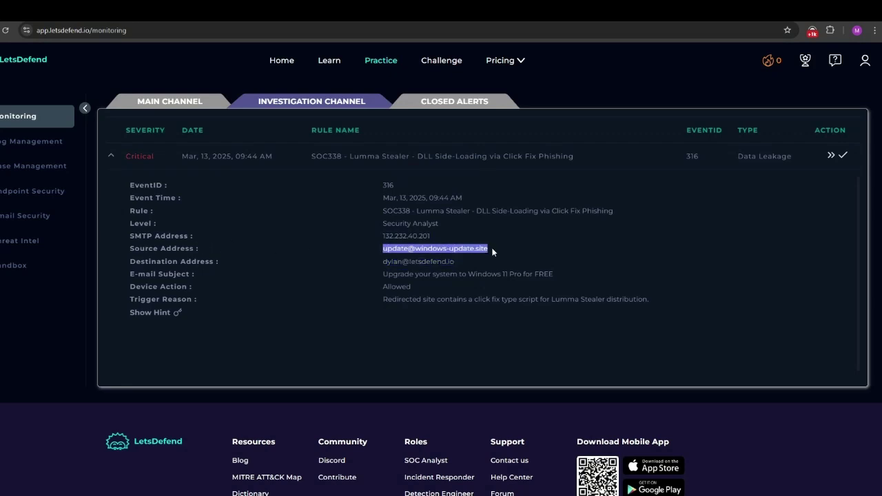
drag(408, 249, 489, 249)
click(385, 300)
drag(488, 248, 388, 248)
drag(385, 299, 583, 302)
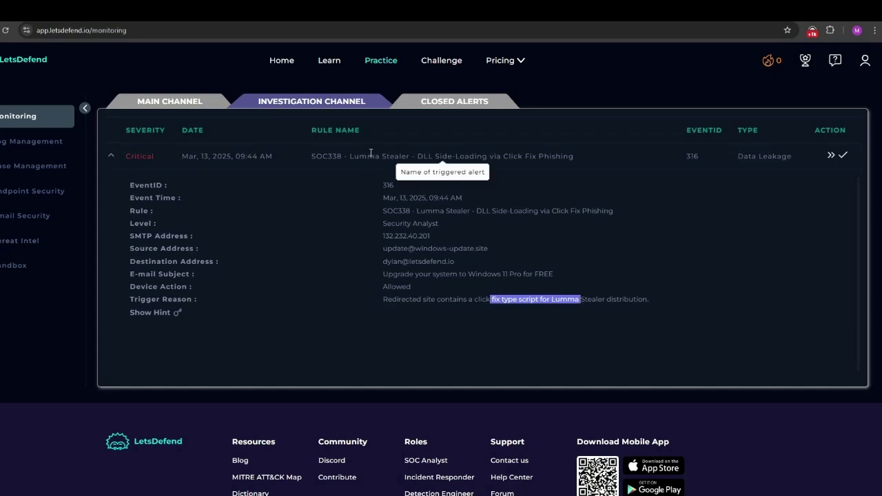
- Copy the alert's source address and search Email Security for messages from that sender
drag(488, 248, 382, 248)
right_click(402, 253)
click(408, 259)
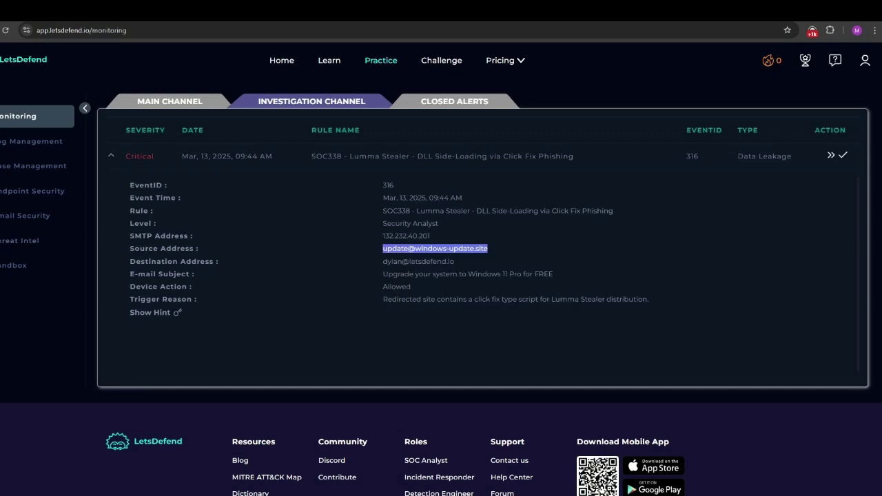
click(31, 191)
click(25, 216)
click(148, 105)
key(ctrl+v)
key(Return)
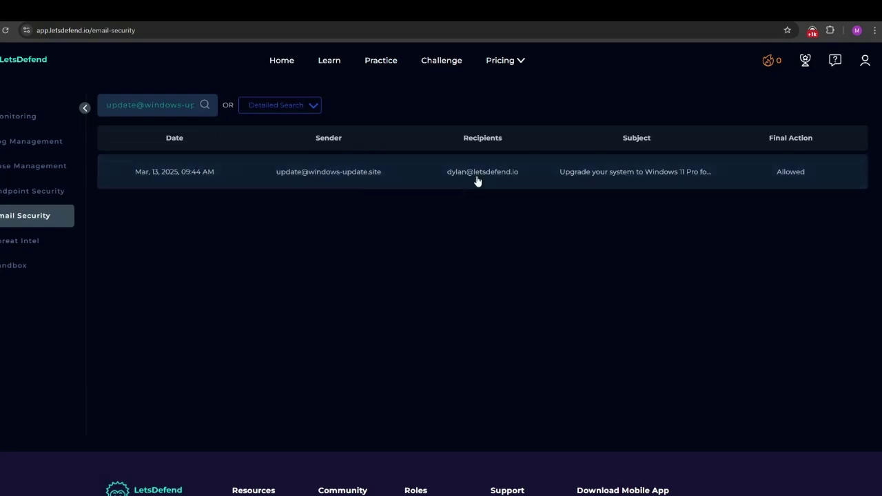
- Open the email offering a free Windows 11 Pro upgrade and examine its headline and offer text
click(651, 185)
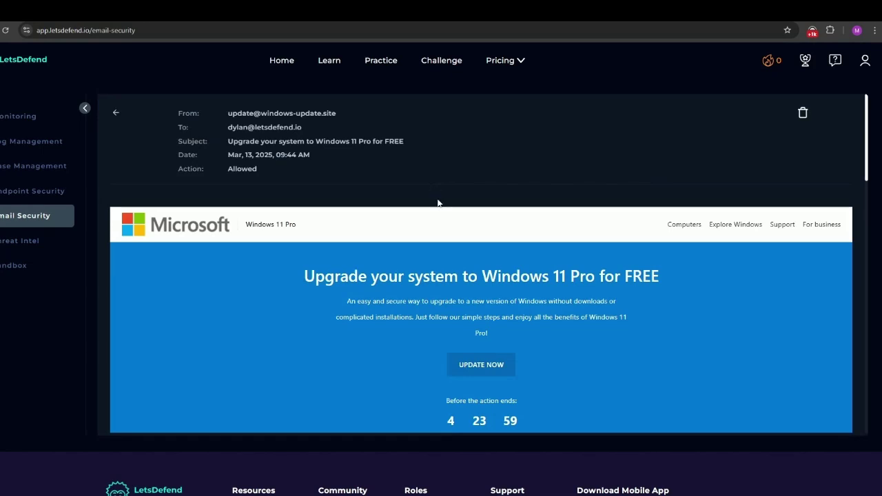
scroll(443, 222, down, 1)
scroll(443, 222, down, 2)
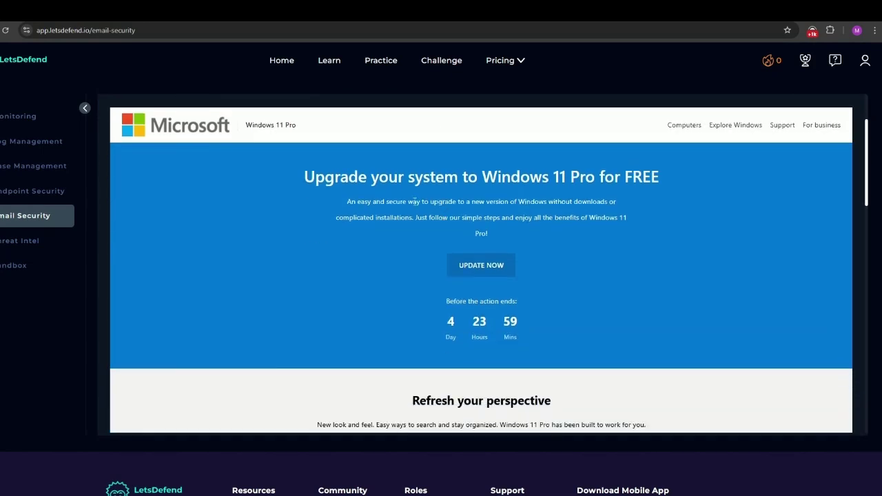
drag(303, 181, 561, 242)
click(440, 165)
drag(304, 177, 583, 178)
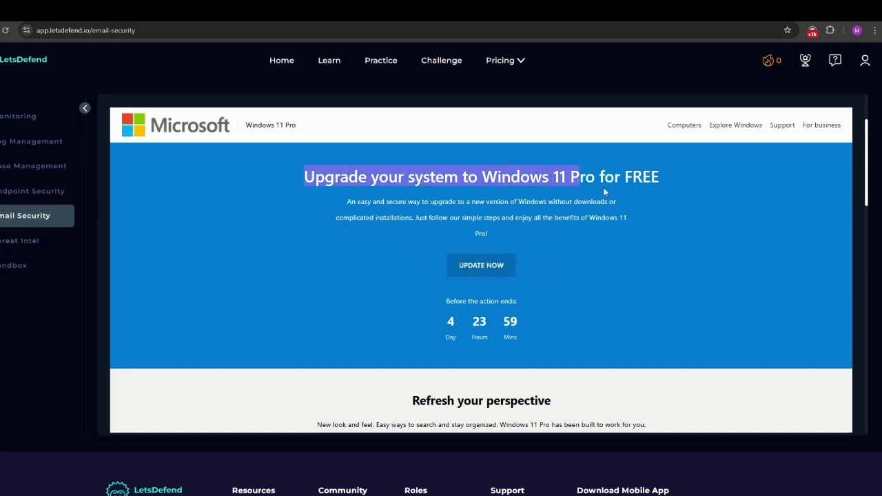
drag(661, 178, 590, 179)
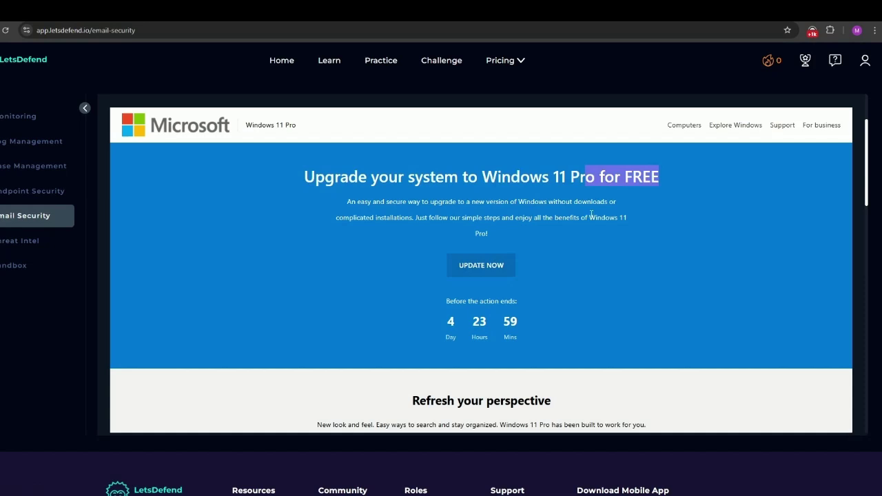
click(591, 214)
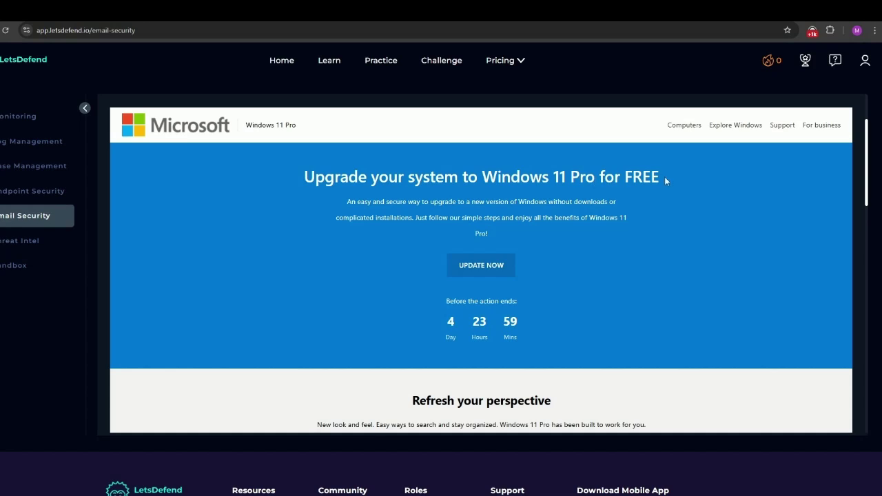
drag(666, 177, 346, 178)
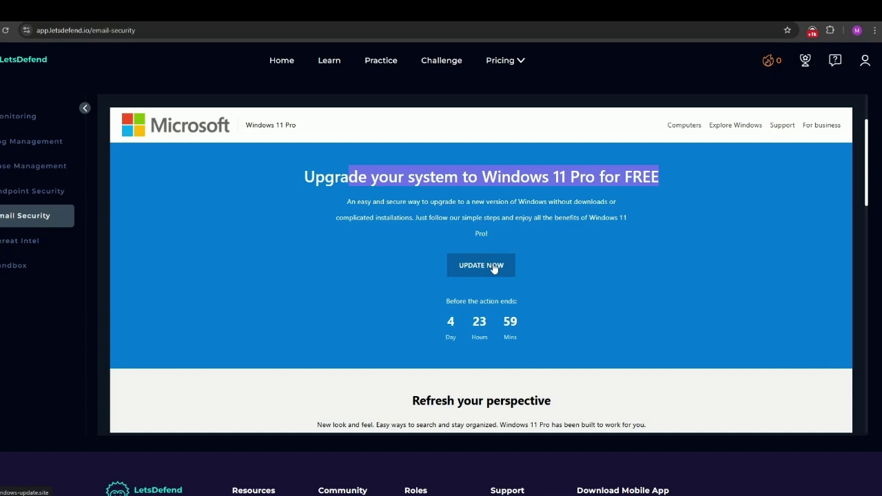
- Examine the rest of the email body for suspicious content, update links and attachments
scroll(493, 268, down, 2)
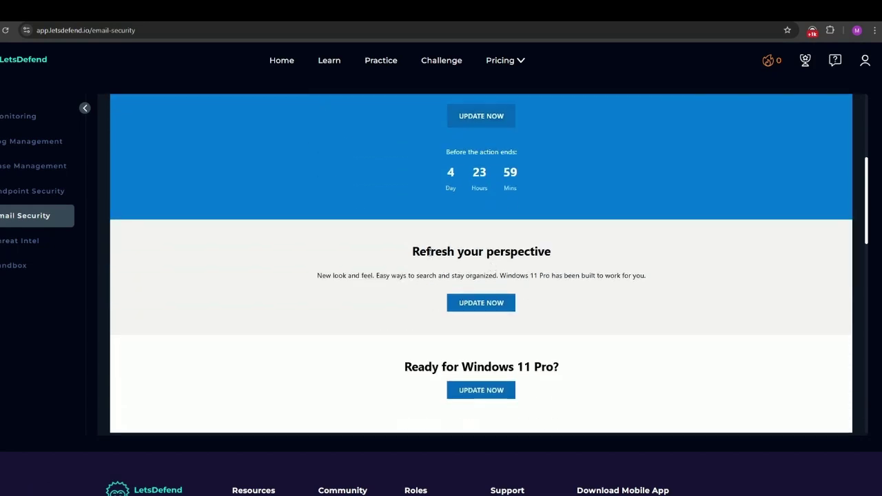
scroll(496, 308, down, 1)
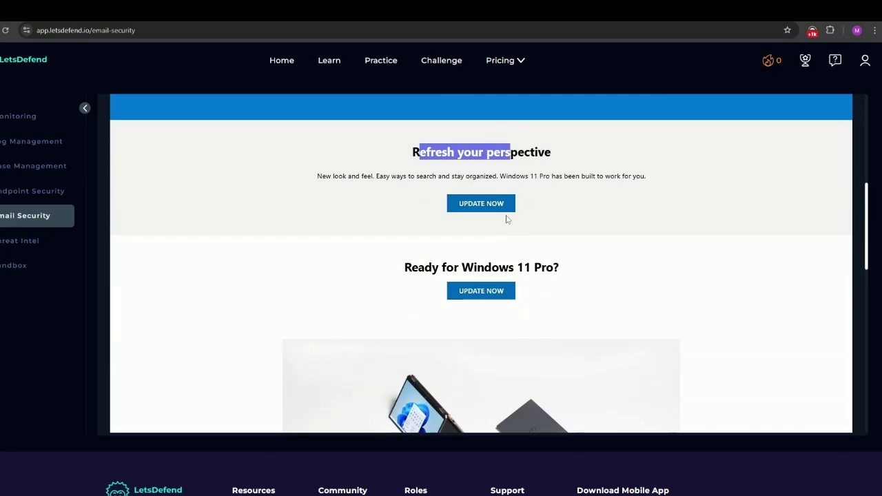
scroll(507, 222, up, 5)
scroll(489, 237, down, 3)
scroll(488, 237, down, 2)
scroll(465, 283, down, 3)
scroll(465, 283, down, 5)
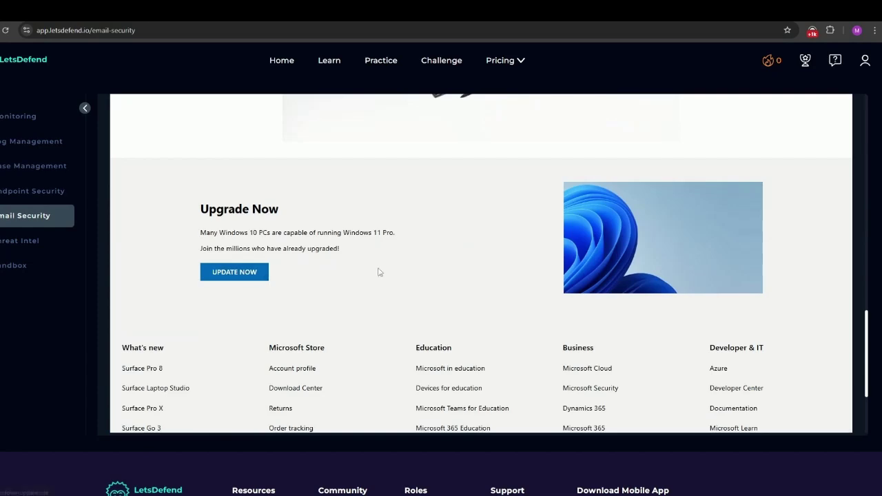
scroll(350, 272, down, 2)
scroll(387, 269, up, 4)
scroll(387, 269, up, 5)
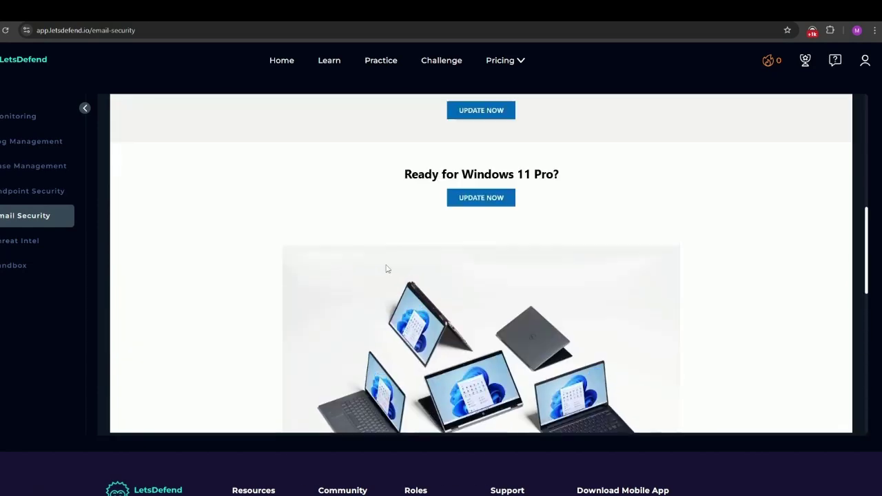
scroll(386, 269, up, 2)
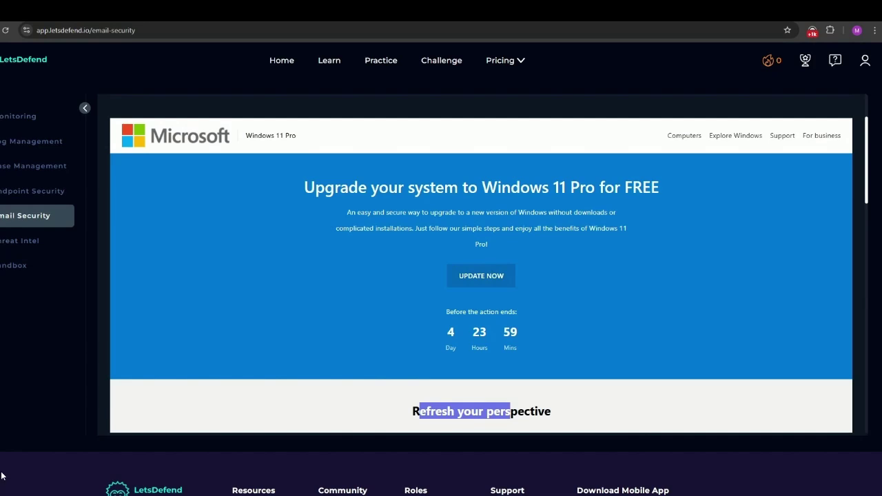
- Try the email's first UPDATE NOW link in a separate browser tab and close that tab
right_click(480, 278)
click(507, 295)
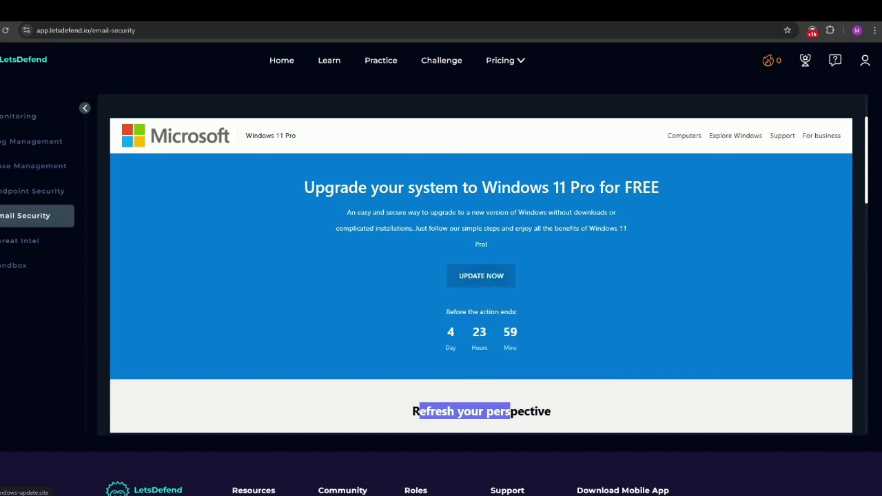
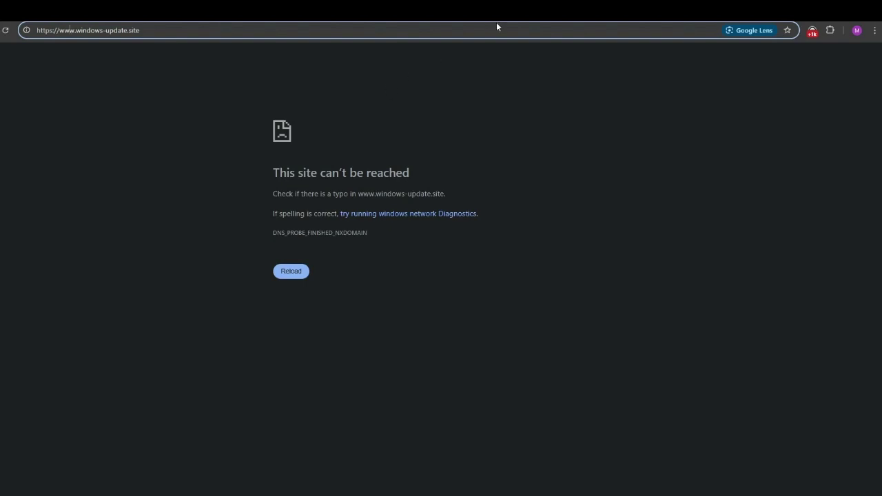
key(ctrl+w)
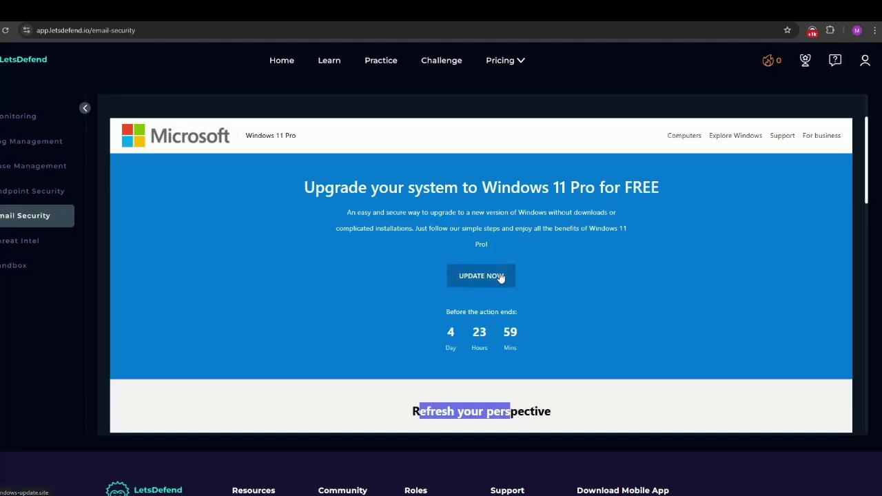
- Recheck the email body and compare its header details with the playbook's question about when it was sent
scroll(518, 235, down, 15)
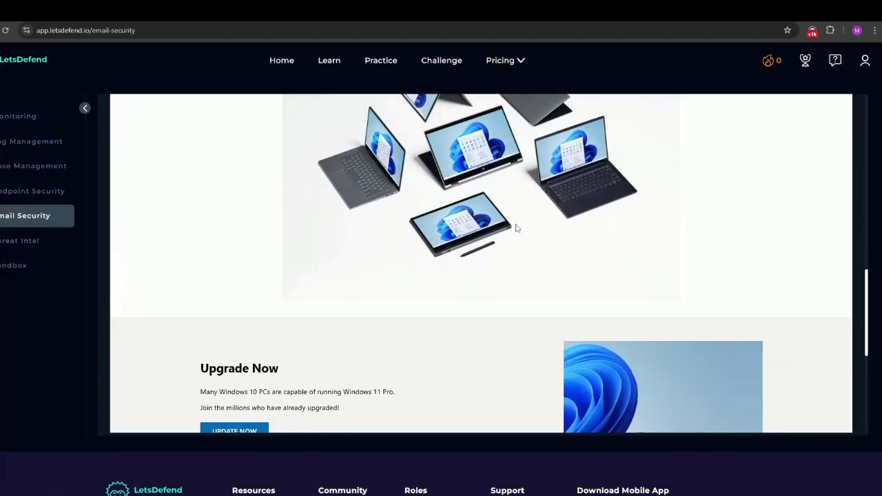
scroll(518, 231, up, 20)
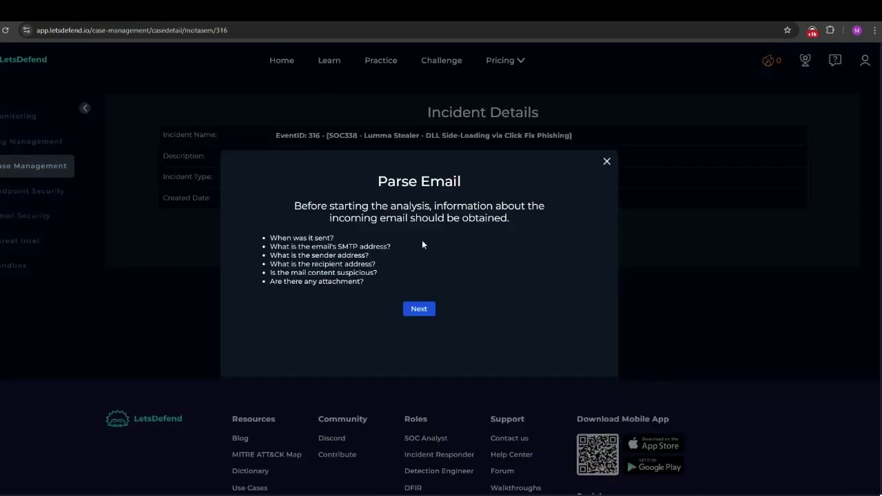
drag(338, 238, 281, 239)
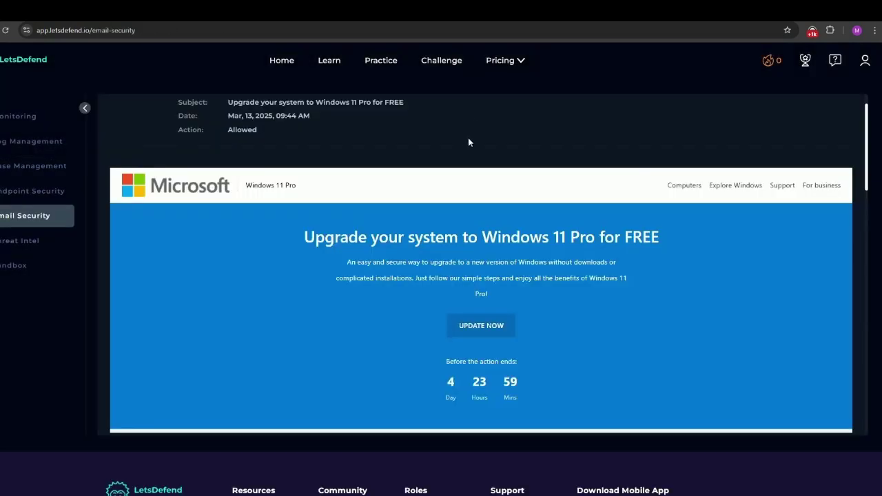
scroll(386, 193, up, 1)
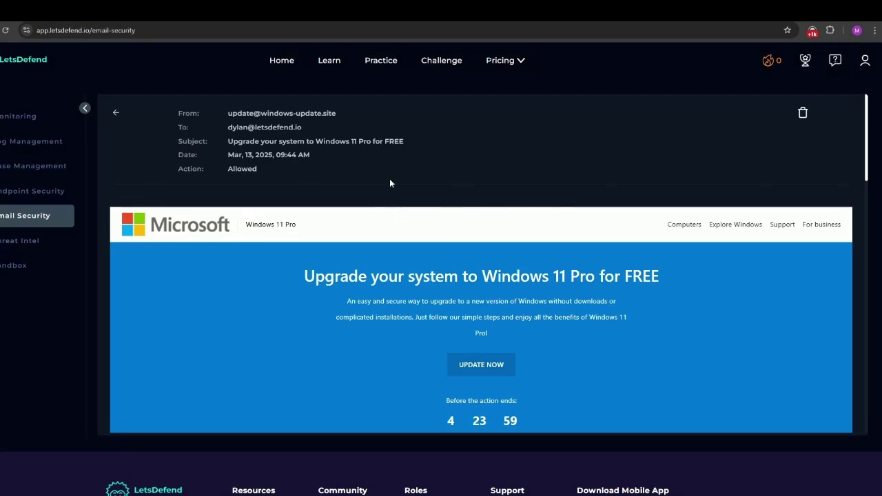
- Match the playbook's Parse Email questions on sending time, SMTP, sender and recipient addresses against the email header and the alert details
mouse_move(229, 155)
mouse_down()
mouse_move(270, 155)
mouse_move(228, 157)
mouse_up()
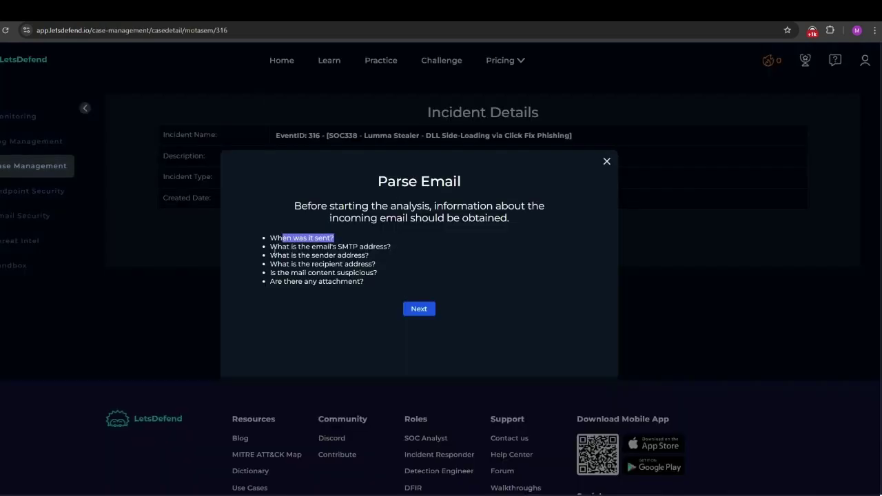
drag(270, 246, 386, 248)
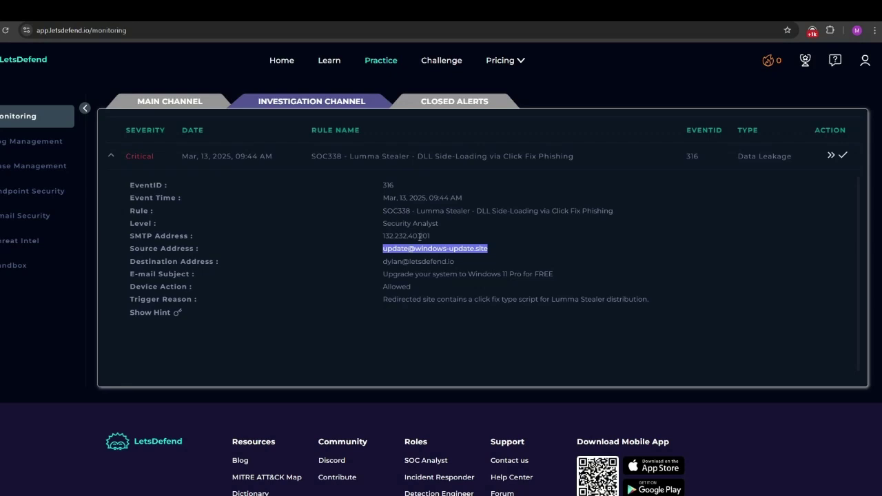
drag(431, 236, 374, 238)
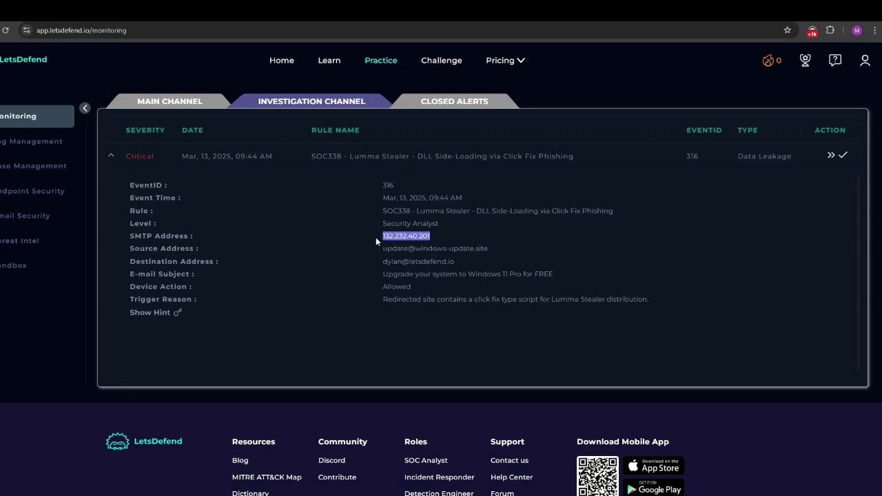
drag(421, 249, 497, 254)
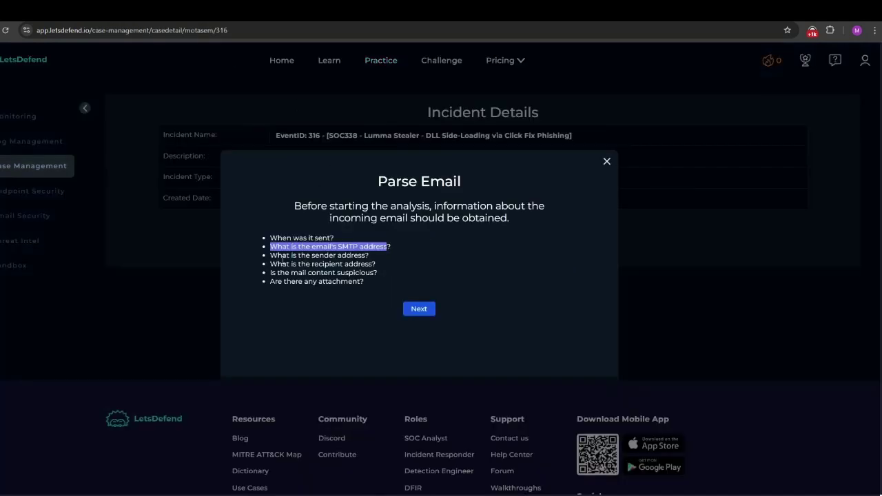
drag(274, 256, 365, 261)
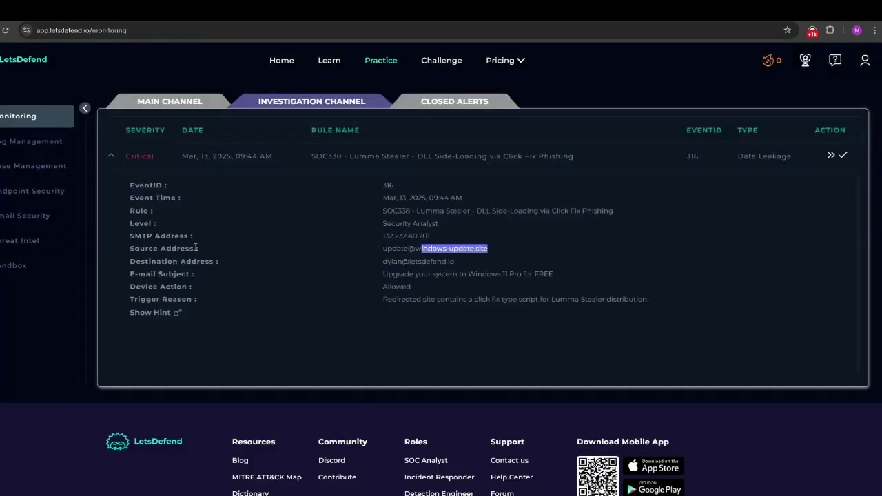
drag(381, 248, 522, 252)
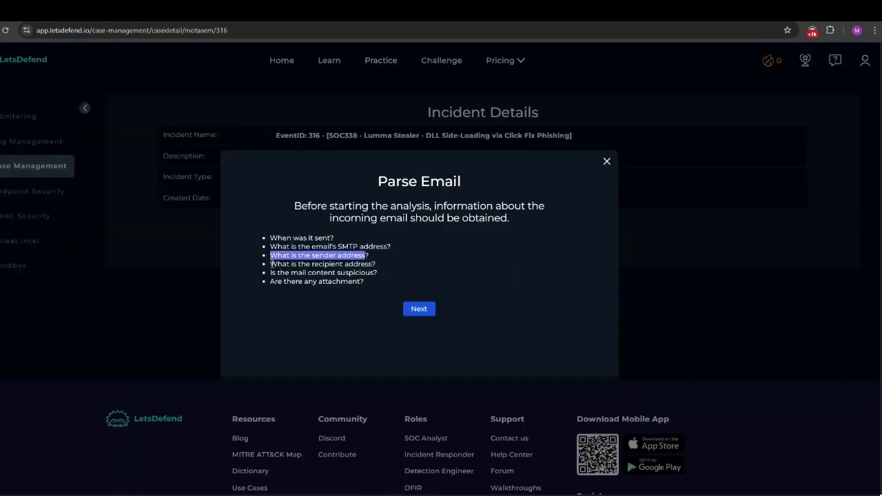
drag(271, 263, 399, 264)
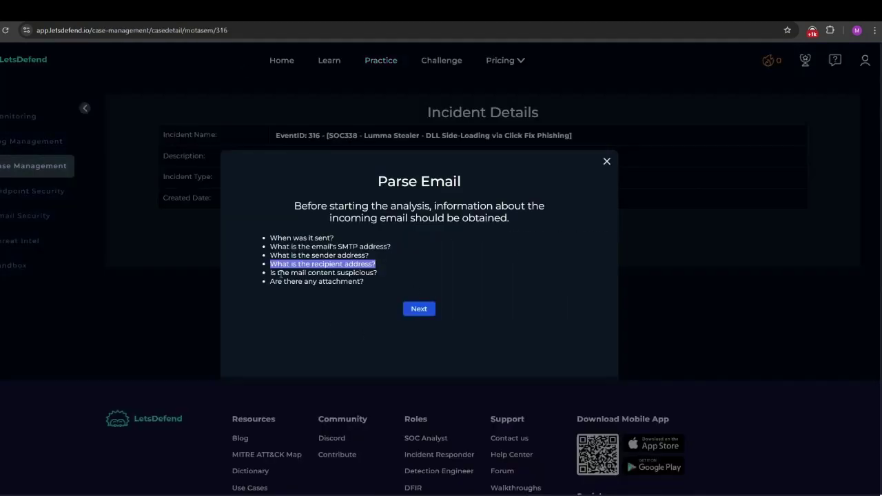
- Review the playbook's questions on suspicious content and attachments, and check the Windows 11 Pro email body for both
drag(275, 273, 306, 273)
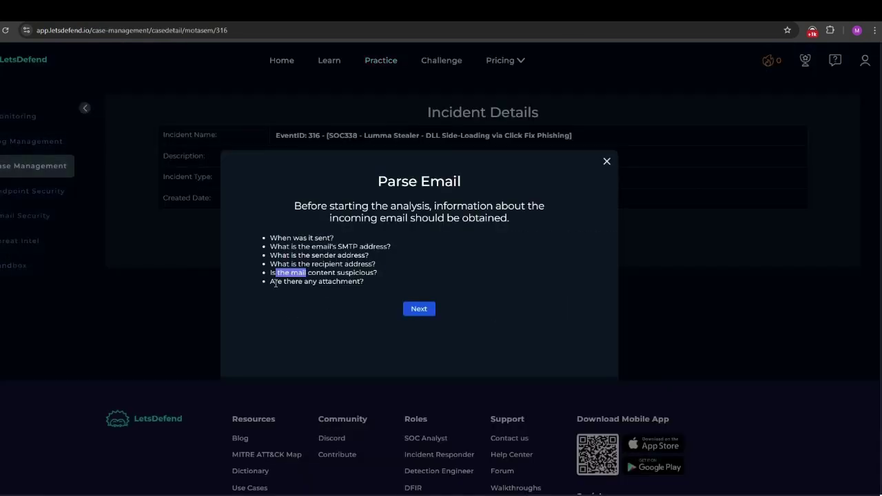
drag(283, 281, 360, 281)
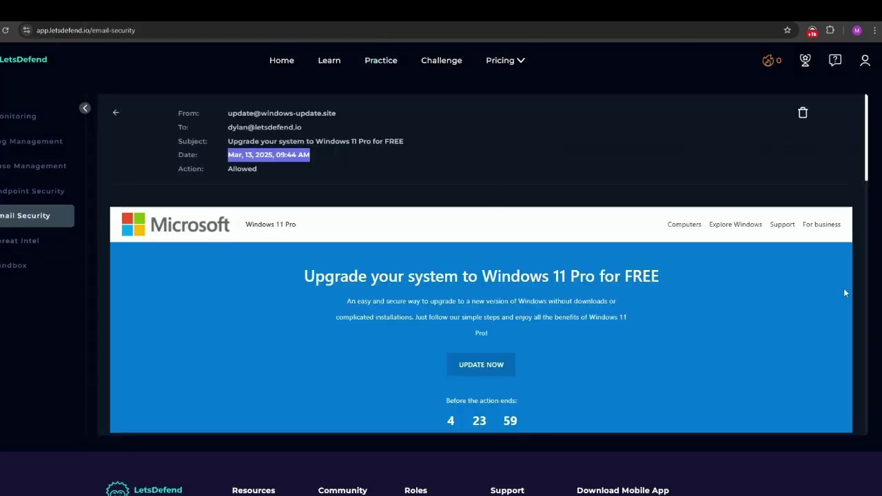
scroll(597, 277, down, 2)
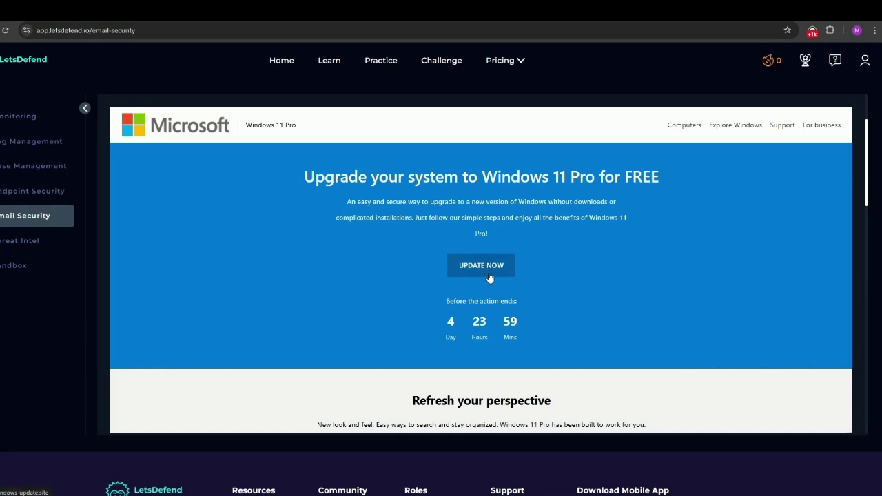
scroll(486, 272, down, 7)
scroll(486, 272, up, 10)
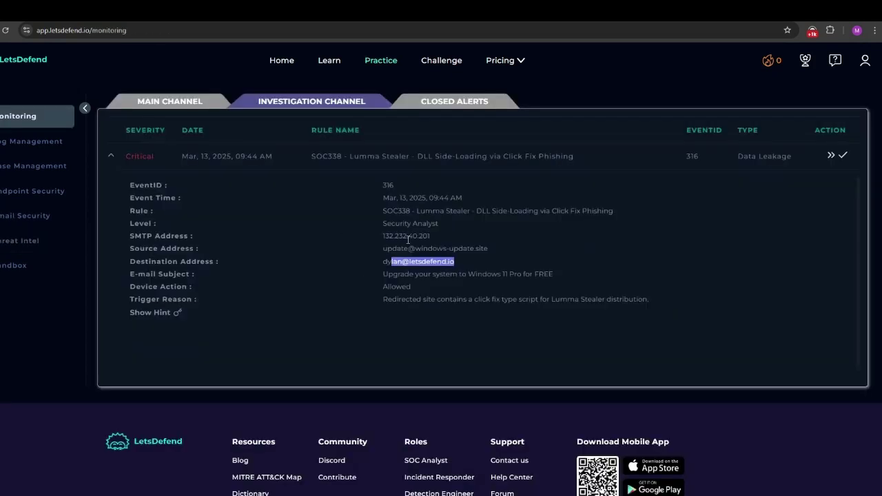
- Recheck the SMTP and source addresses in the alert details and advance the playbook past Parse Email
drag(432, 235, 476, 253)
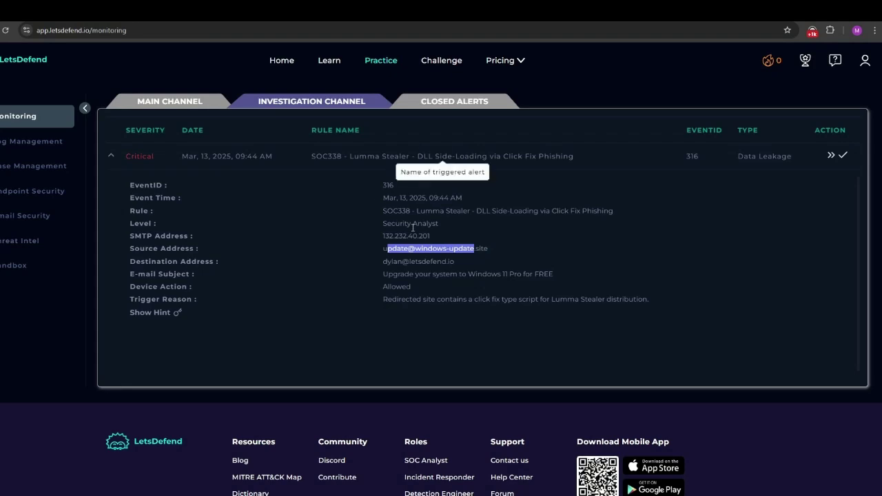
double_click(426, 236)
drag(492, 248, 377, 251)
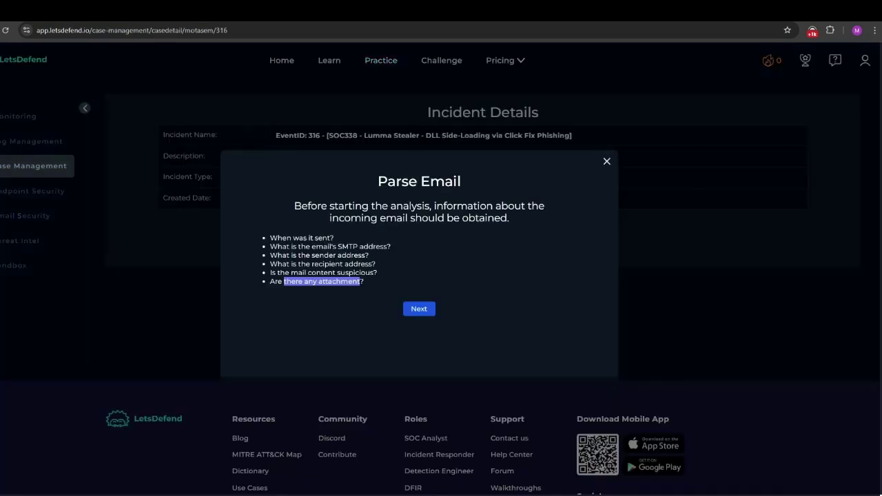
click(419, 309)
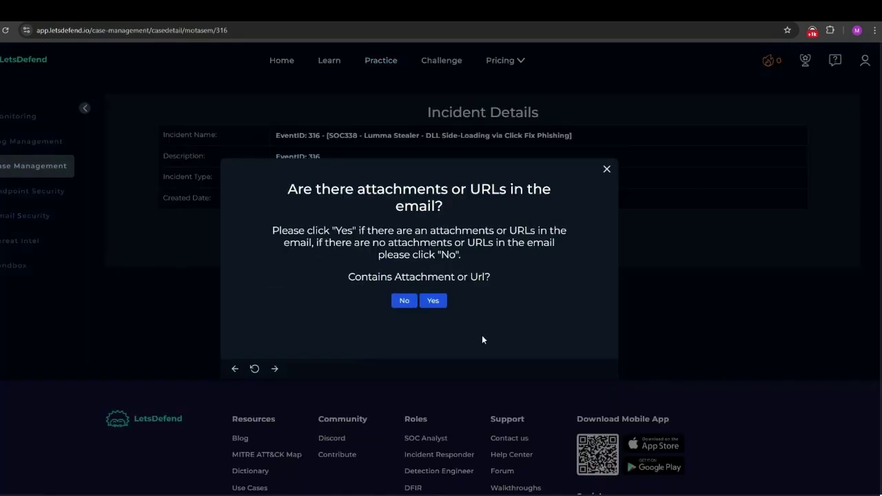
- Read the playbook's question about attachments or URLs in the email and answer it with Yes
drag(470, 188, 529, 185)
drag(288, 230, 430, 242)
click(410, 238)
click(517, 234)
drag(418, 242, 522, 245)
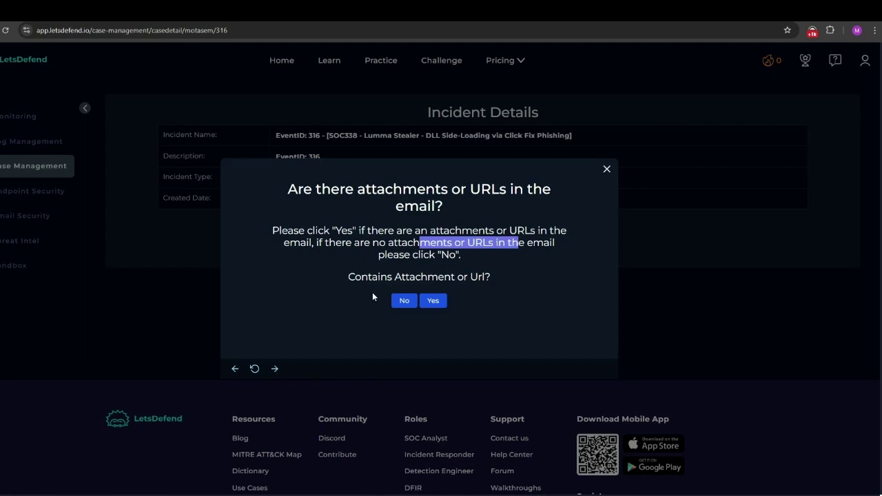
click(432, 301)
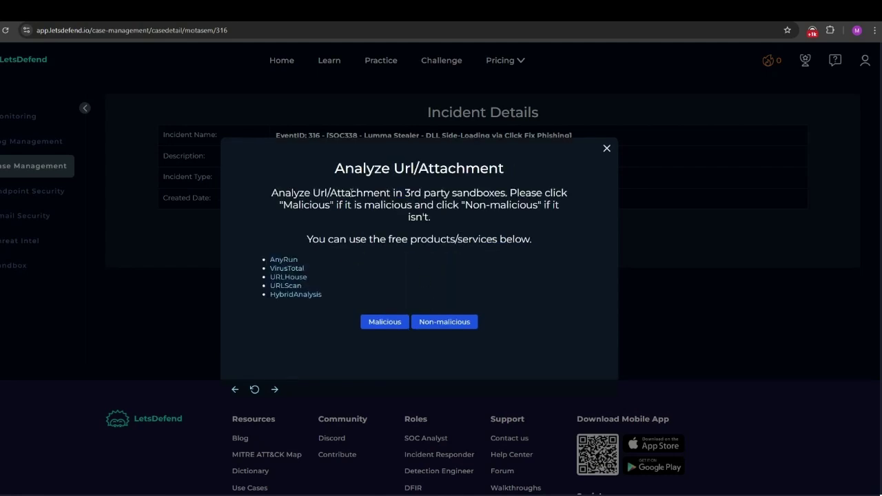
- Review the playbook's Analyze Url/Attachment instructions and its list of free third-party sandbox services
drag(363, 169, 481, 169)
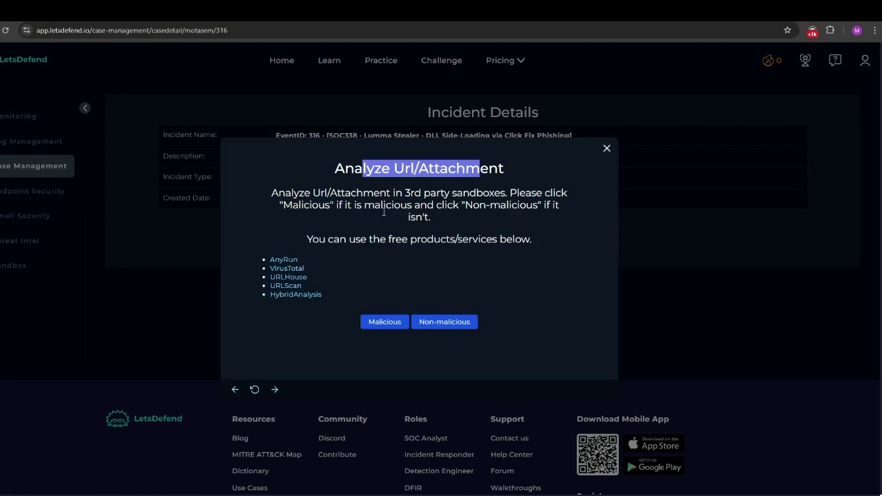
drag(322, 242, 516, 239)
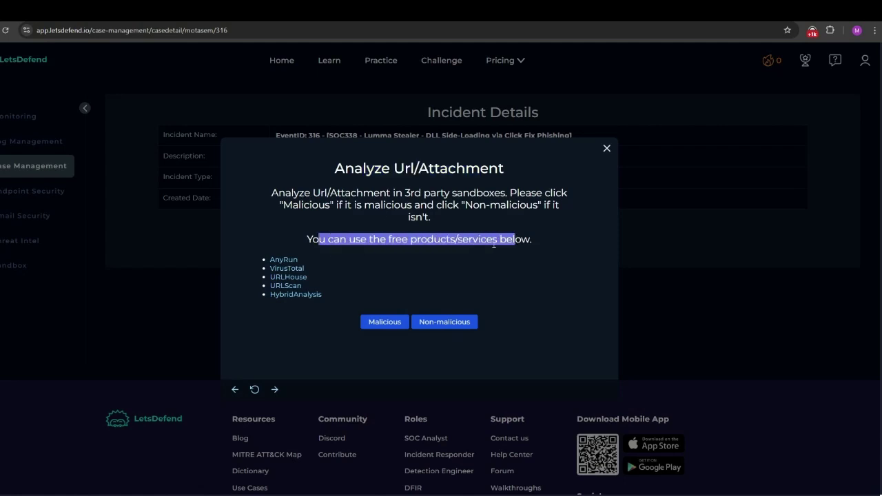
click(308, 257)
drag(310, 267, 298, 270)
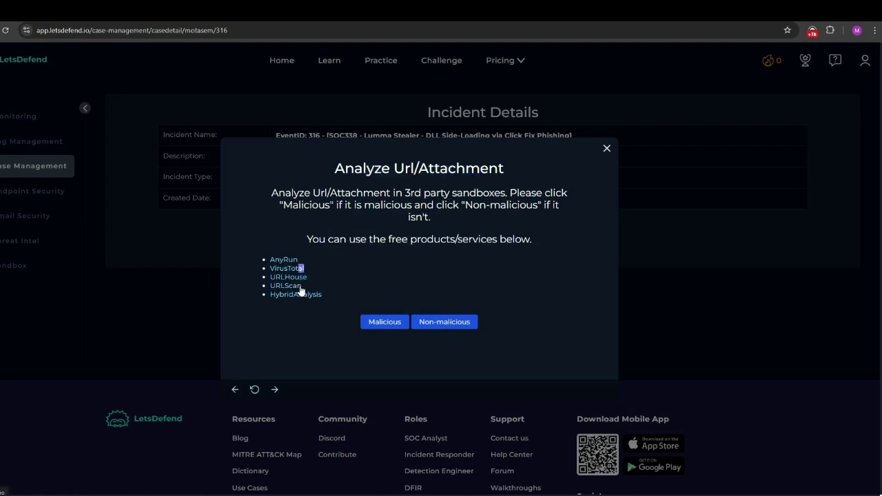
right_click(293, 268)
click(313, 266)
- Copy the link address of the email's first UPDATE NOW button and switch to ANY.RUN
key(ctrl+Tab)
right_click(471, 364)
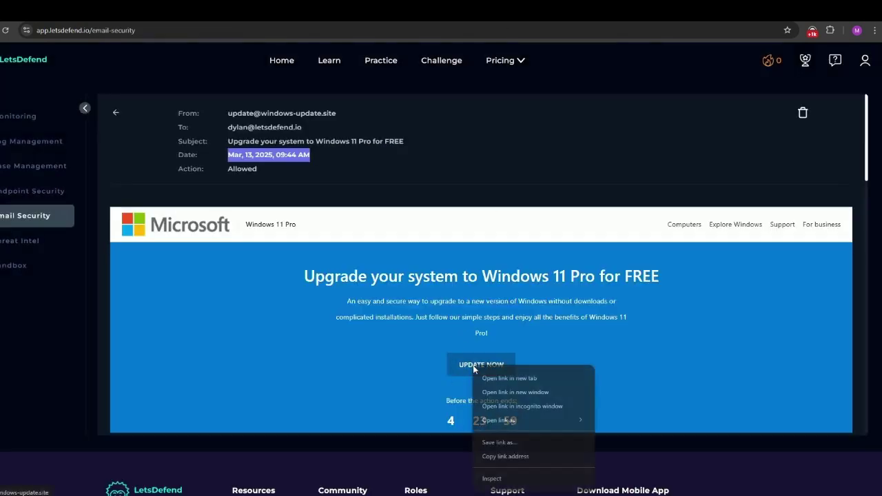
click(497, 456)
key(ctrl+Tab)
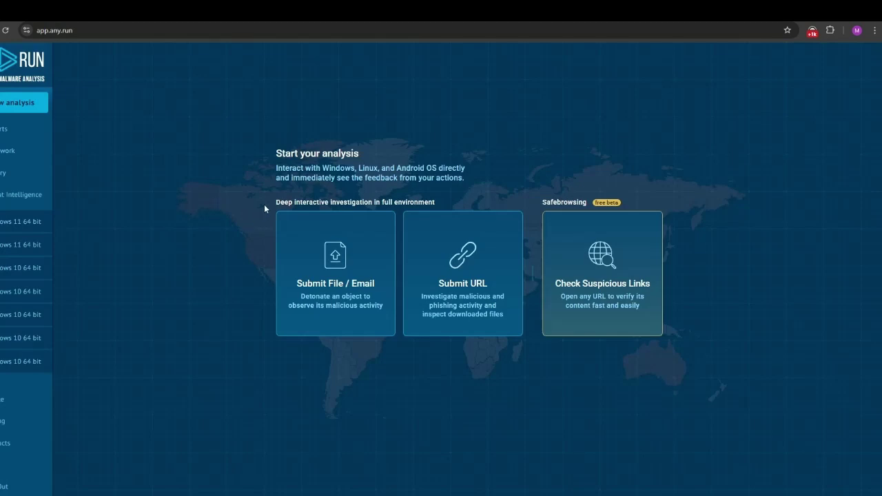
click(38, 195)
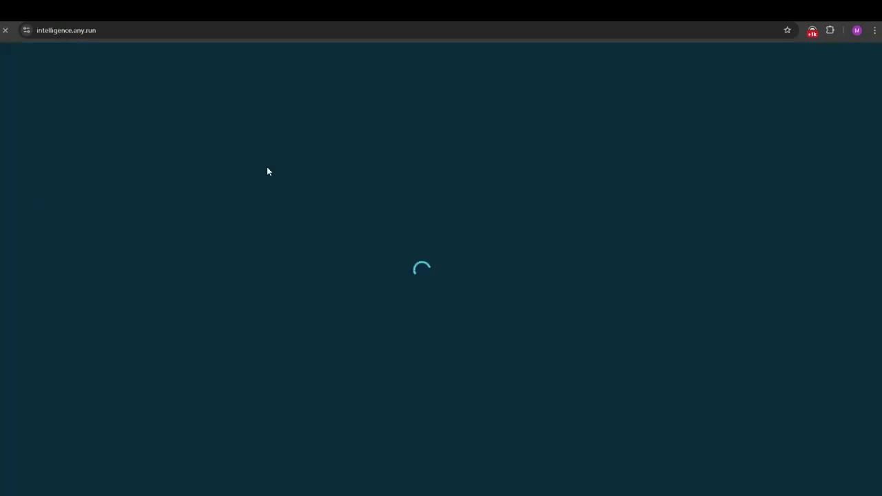
key(ctrl+w)
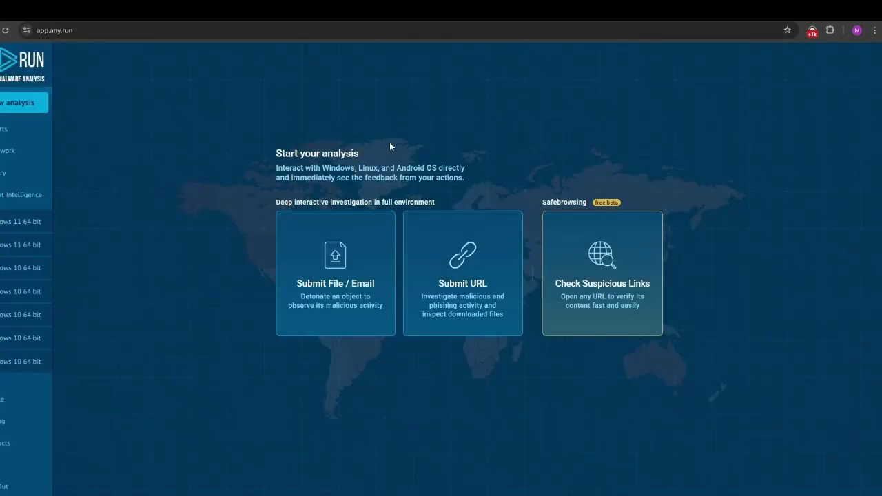
click(42, 200)
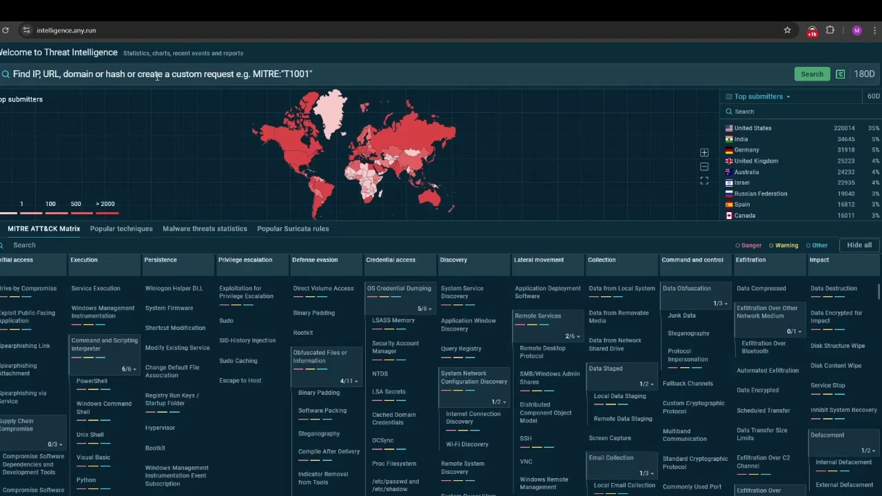
click(157, 77)
key(ctrl+v)
key(Return)
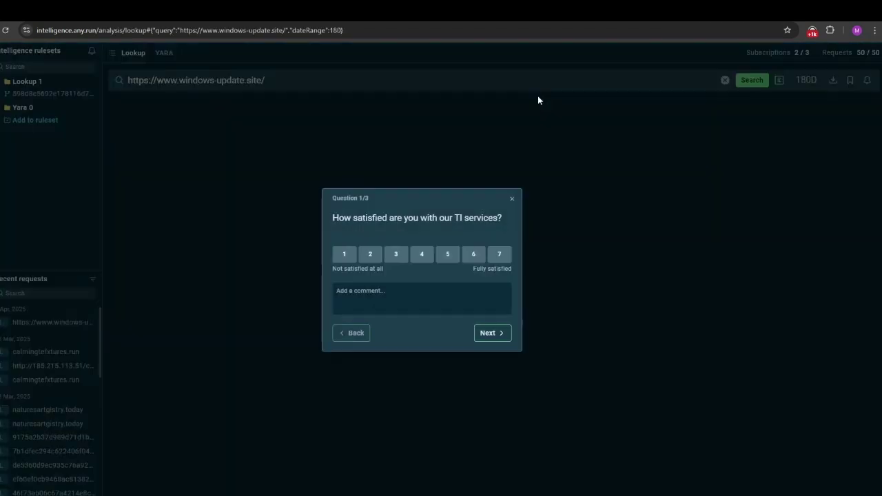
- Complete the three-question satisfaction survey about TI services with a rating of 7 for each question
click(501, 255)
click(499, 335)
click(499, 254)
click(499, 334)
click(500, 254)
click(493, 332)
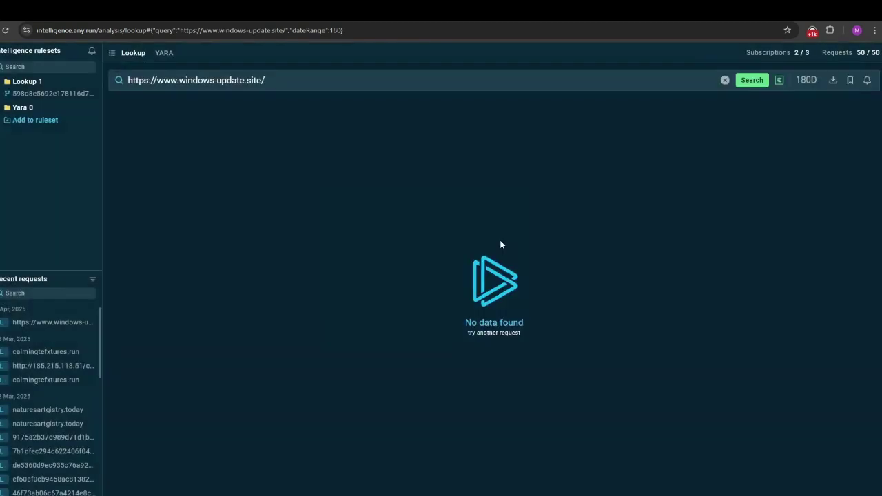
- Shorten the lookup query to the bare domain windows-update.site and search for it
click(289, 80)
key(BackSpace)
key(ctrl+Left)
key(ctrl+Left)
key(ctrl+Left)
key(shift+Home)
key(BackSpace)
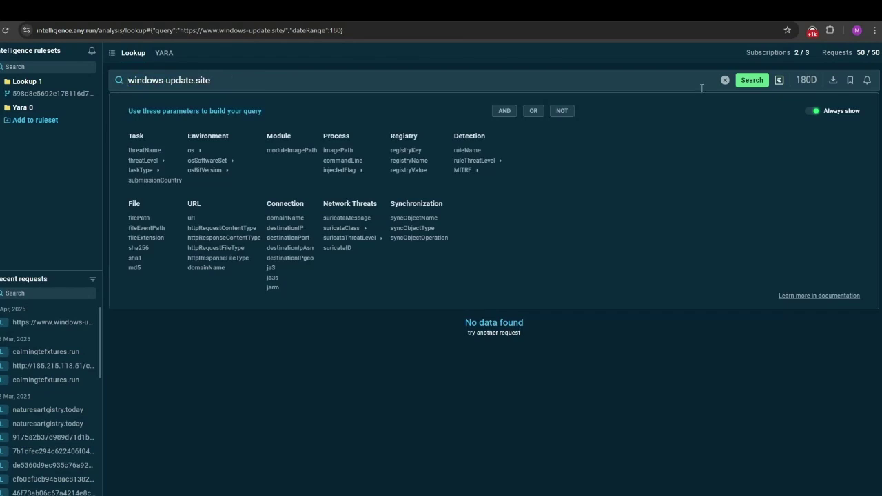
key(Return)
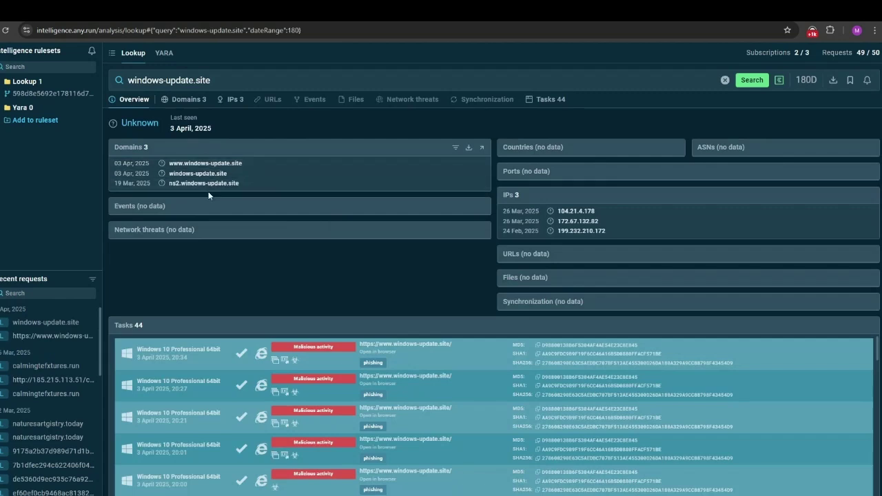
scroll(303, 217, down, 1)
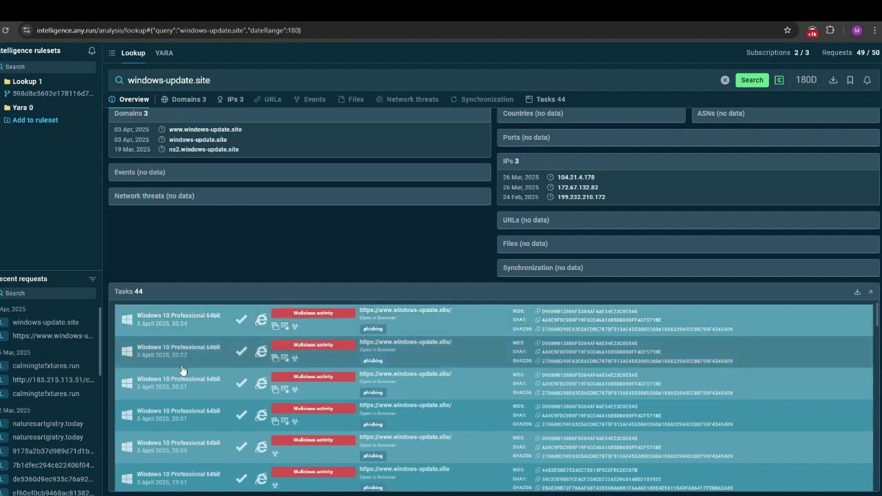
click(310, 350)
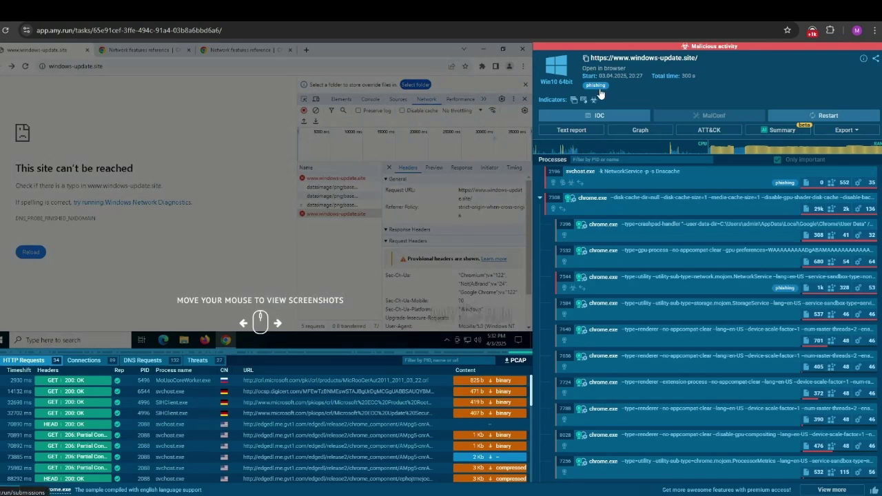
click(622, 135)
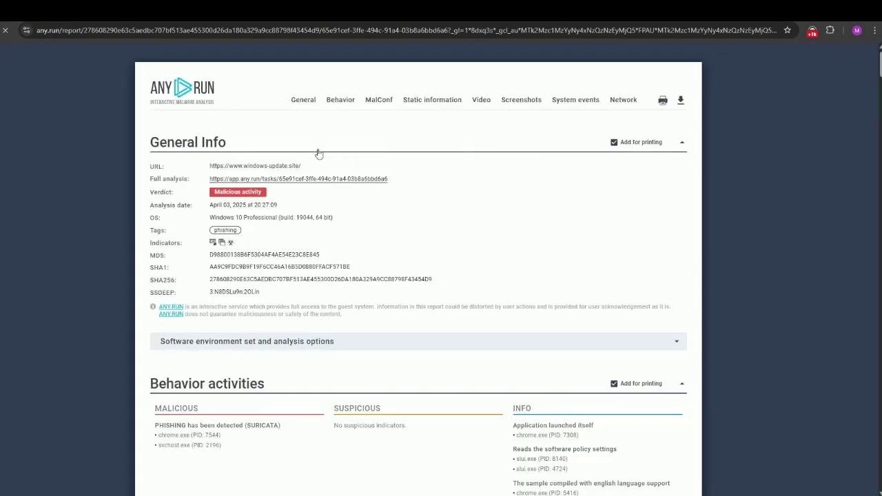
- Examine the report's Behavior activities section, focusing on the malicious detection and the processes listed under it
scroll(306, 210, down, 2)
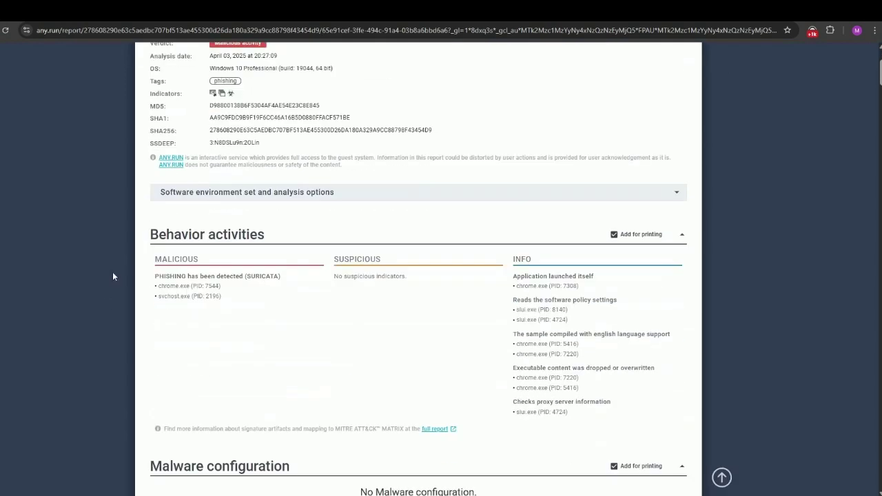
drag(149, 235, 281, 238)
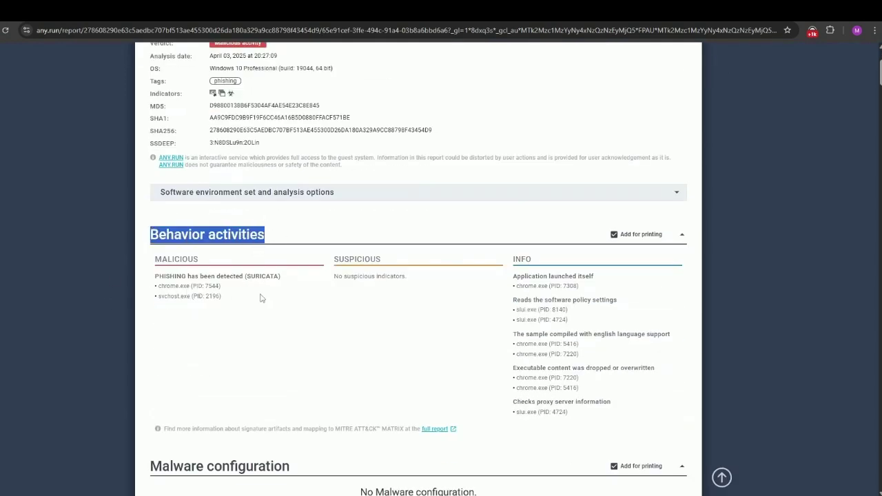
click(291, 278)
drag(291, 278, 156, 274)
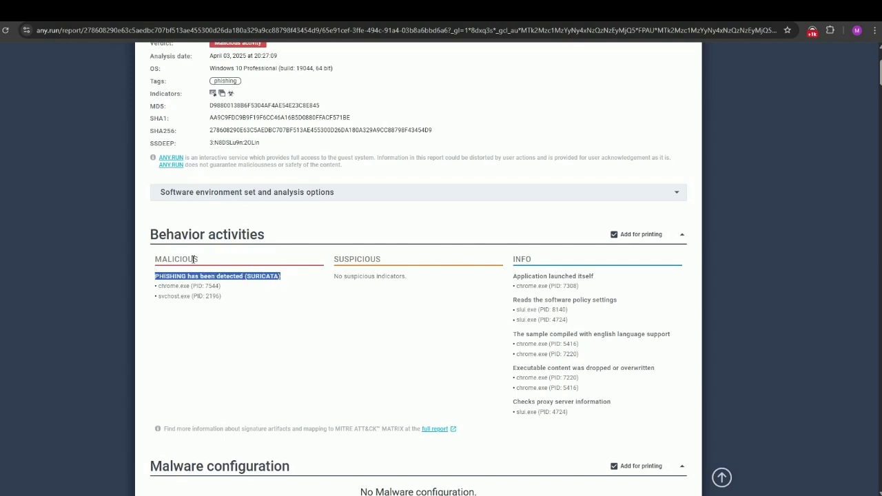
drag(157, 285, 217, 285)
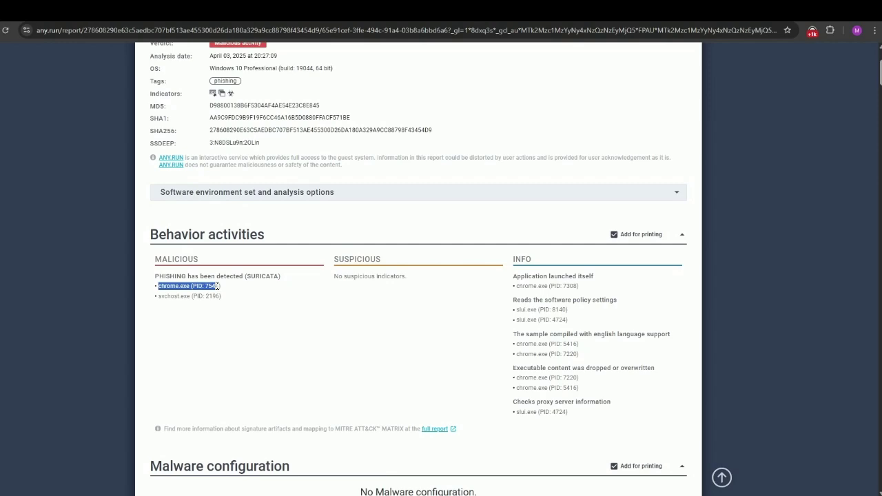
- Examine the report's Processes section, covering the behavior graph and each process's command line, path and loaded modules
scroll(319, 219, down, 3)
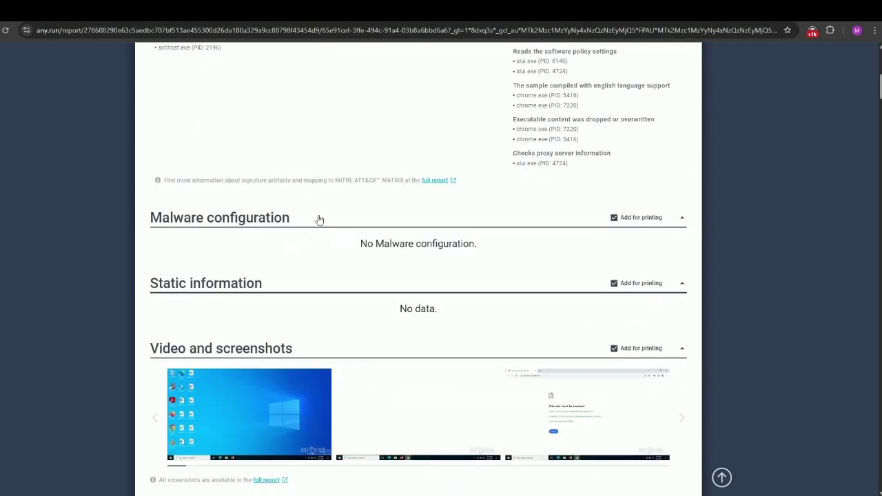
scroll(319, 219, down, 5)
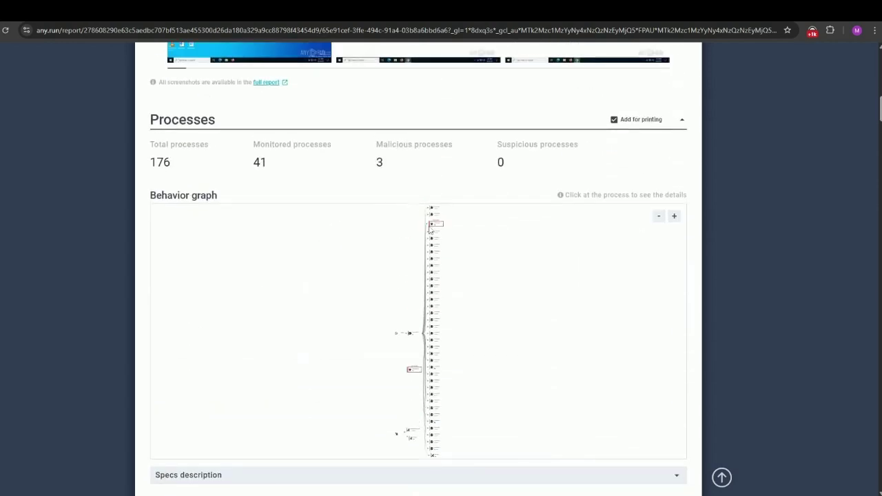
scroll(206, 210, down, 2)
scroll(777, 328, down, 4)
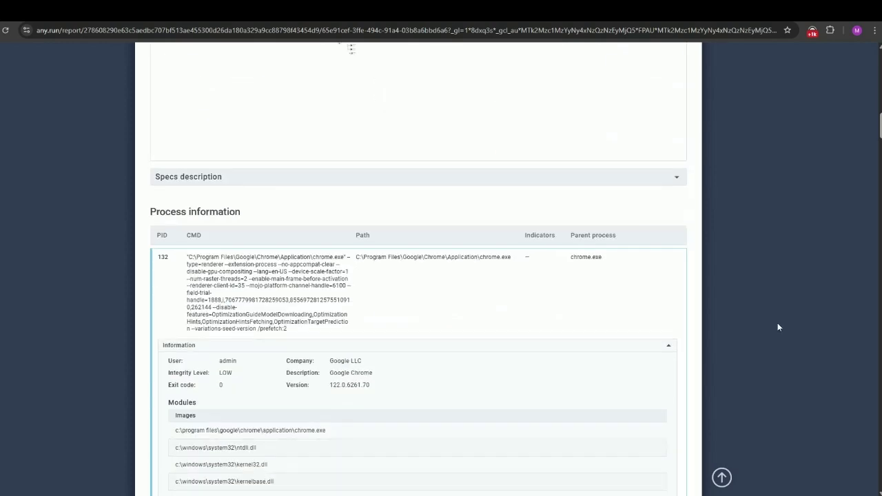
scroll(776, 325, down, 1)
drag(357, 206, 519, 213)
scroll(364, 263, down, 4)
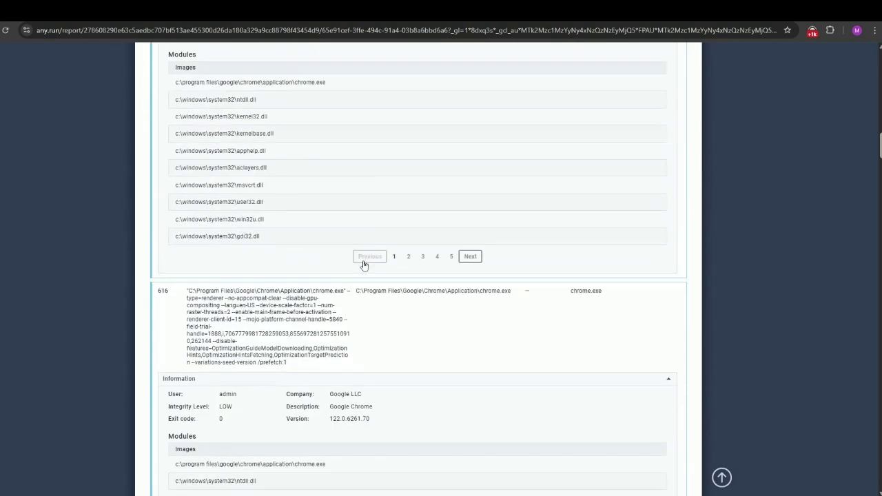
scroll(364, 265, down, 7)
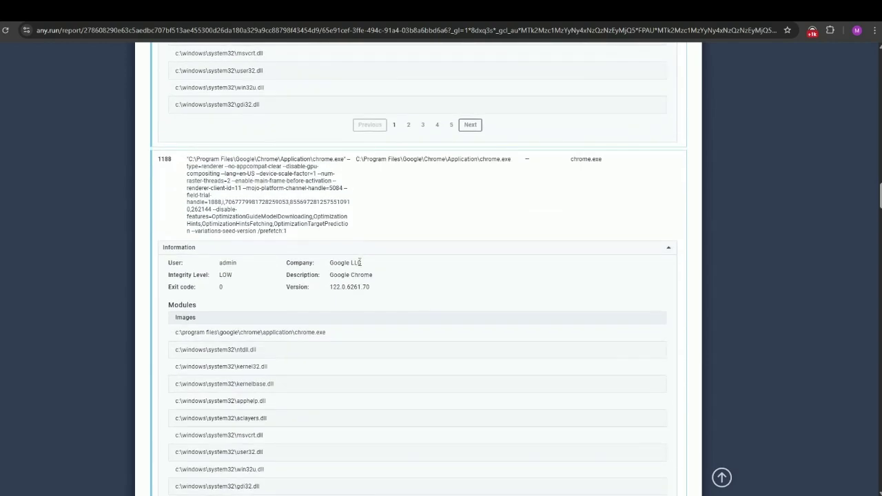
scroll(359, 265, down, 7)
- Go through the HTTP requests under Network activity up to the last page, checking processes, URLs and reputations
drag(880, 207, 869, 403)
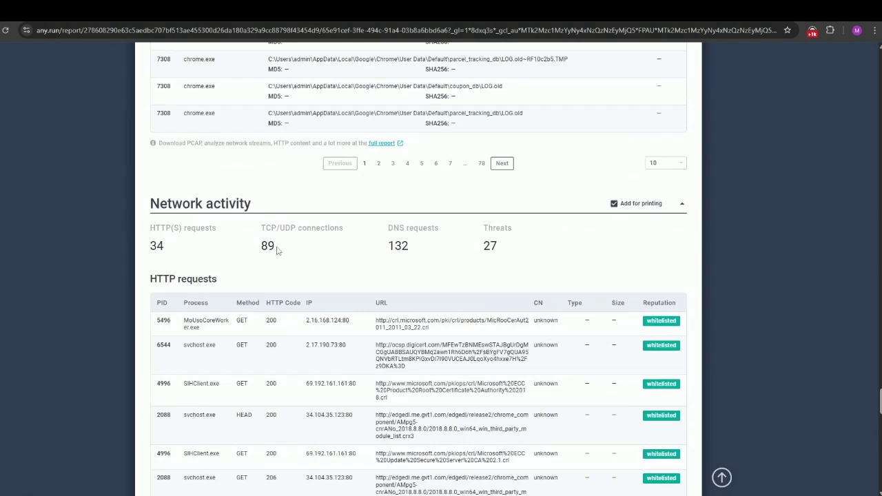
scroll(277, 253, down, 1)
scroll(277, 253, down, 3)
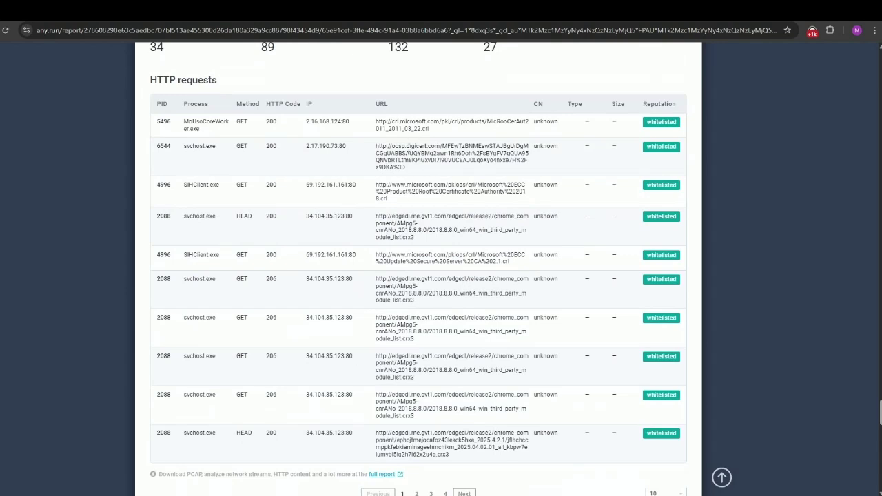
scroll(415, 224, down, 1)
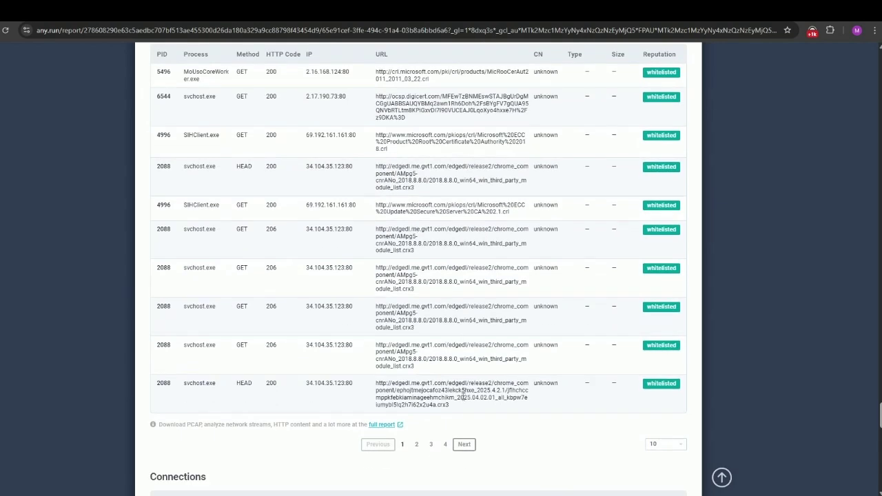
click(464, 444)
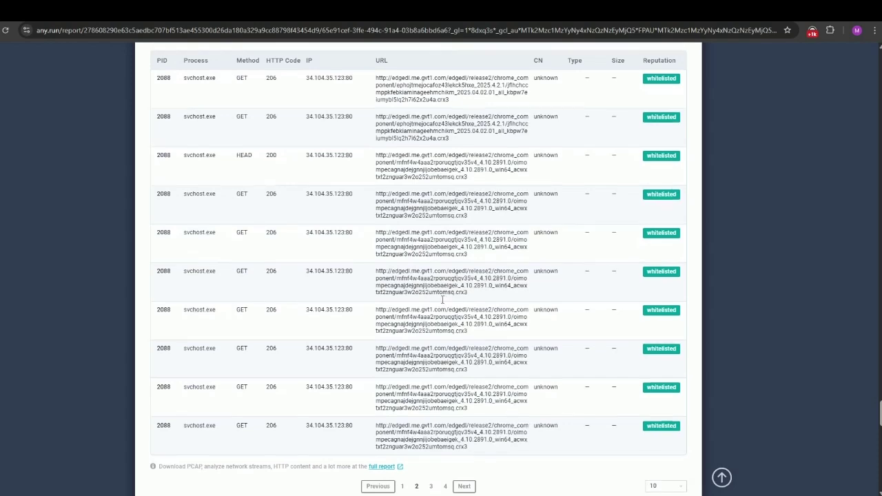
click(465, 480)
click(464, 479)
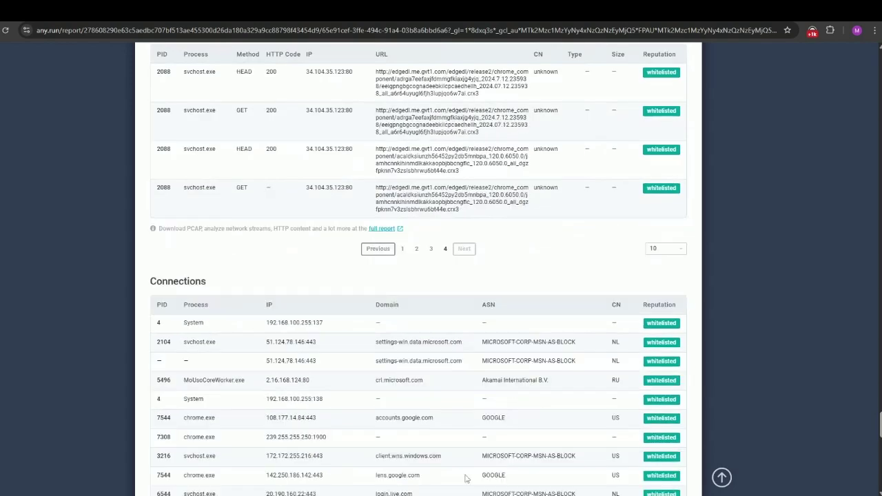
scroll(460, 251, up, 1)
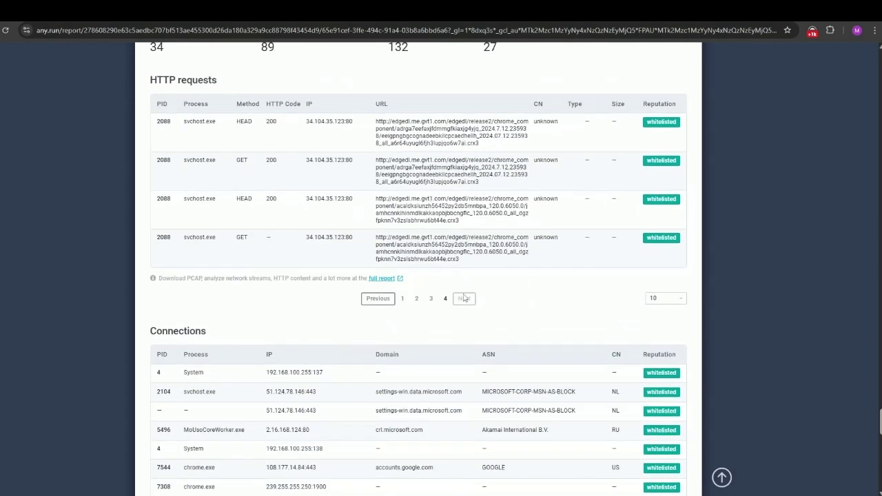
- Examine the report's Connections, DNS requests and Threats tables for malicious entries and return to the behavior overview
scroll(463, 297, down, 3)
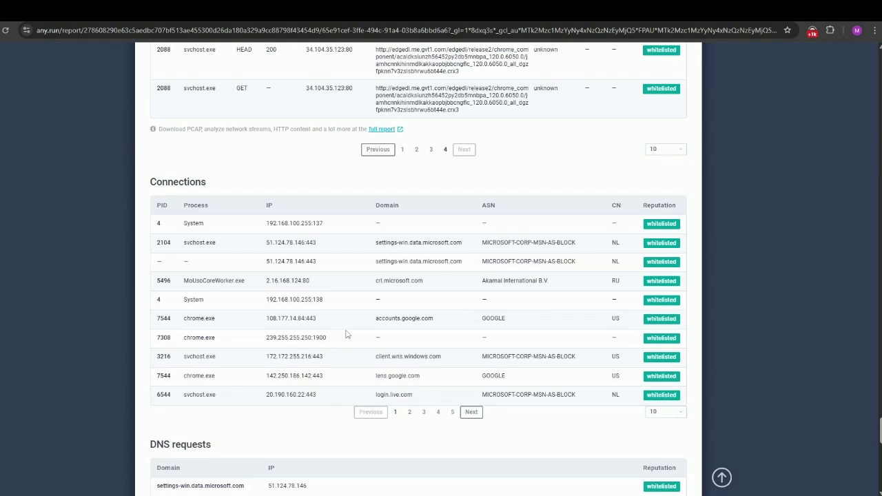
drag(209, 183, 176, 183)
scroll(378, 269, down, 3)
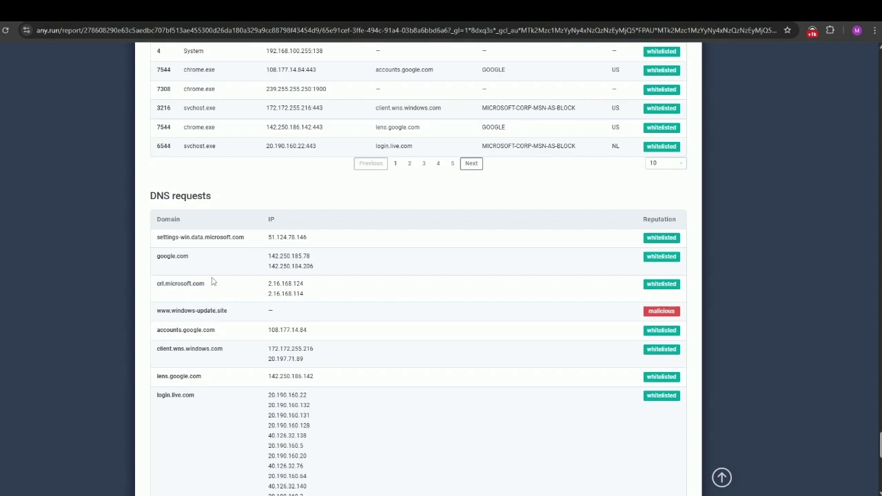
scroll(218, 260, down, 7)
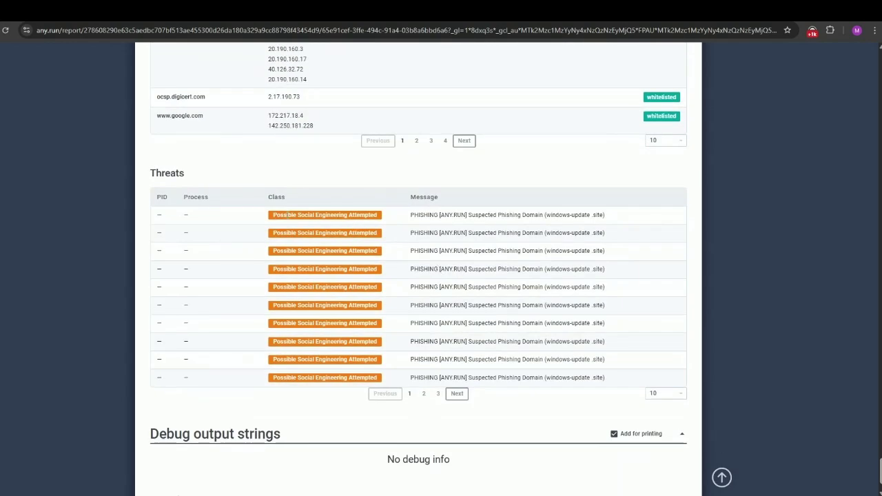
drag(273, 218, 382, 234)
scroll(382, 239, down, 1)
scroll(448, 273, up, 1)
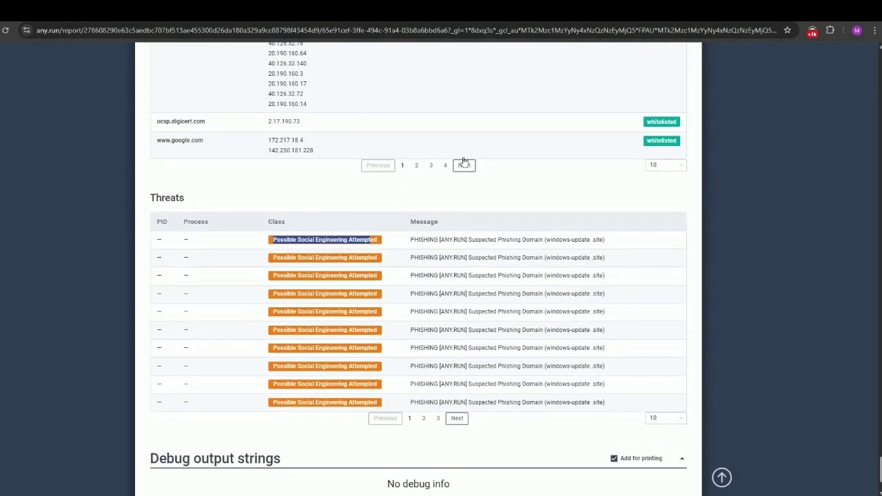
drag(388, 245, 274, 241)
scroll(536, 119, up, 20)
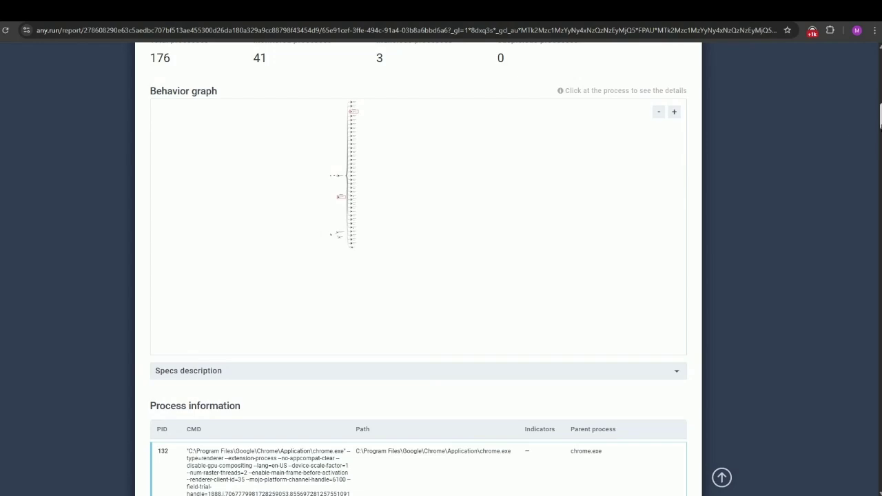
scroll(419, 268, up, 15)
drag(232, 231, 212, 234)
- Return to the LetsDefend incident playbook and answer the Analyze Url/Attachment question as Malicious
key(ctrl+Tab)
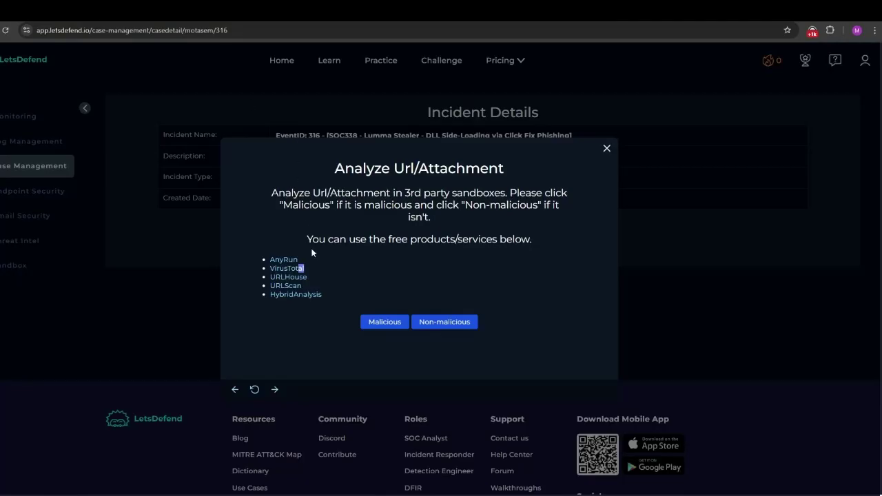
drag(335, 168, 418, 168)
click(381, 321)
- Answer the mail delivery question as Delivered based on the alert's Device Action, and read the email deletion instruction
drag(317, 209, 439, 208)
drag(305, 234, 546, 234)
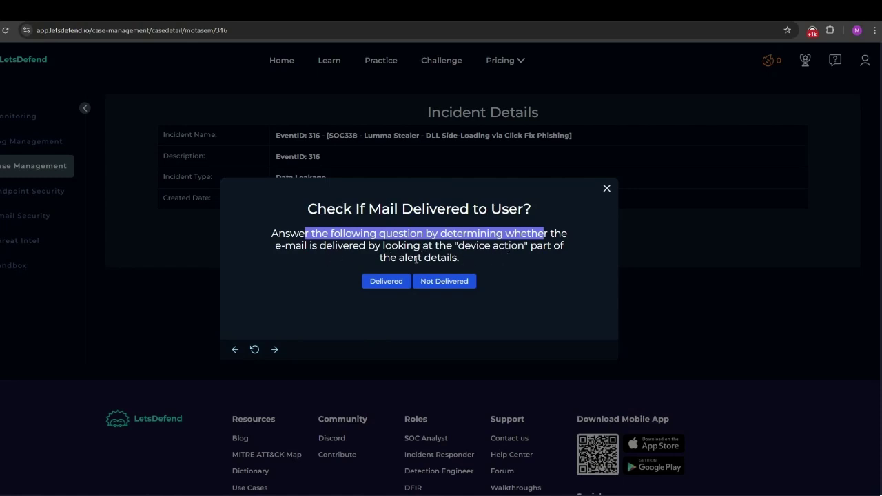
drag(467, 259, 151, 26)
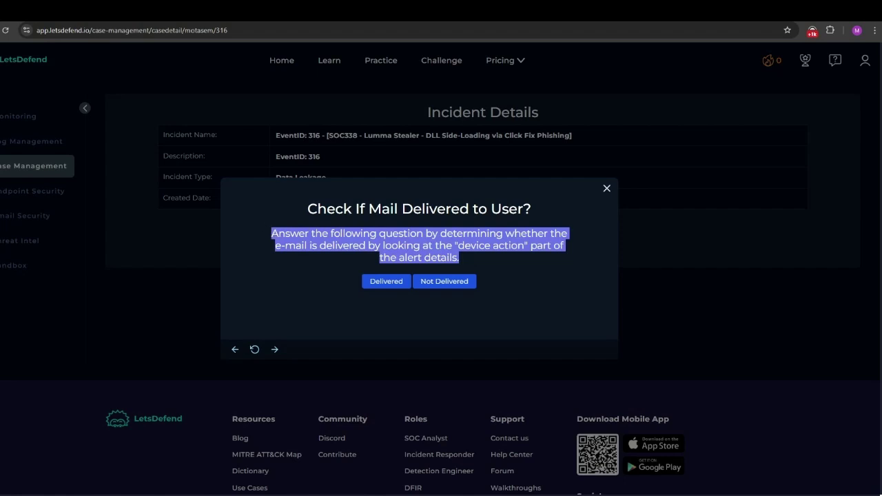
key(ctrl+shift+Tab)
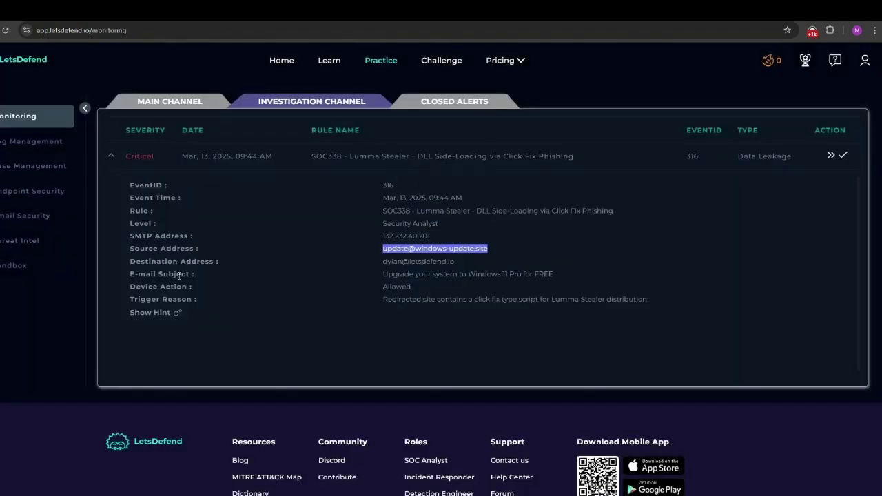
click(411, 288)
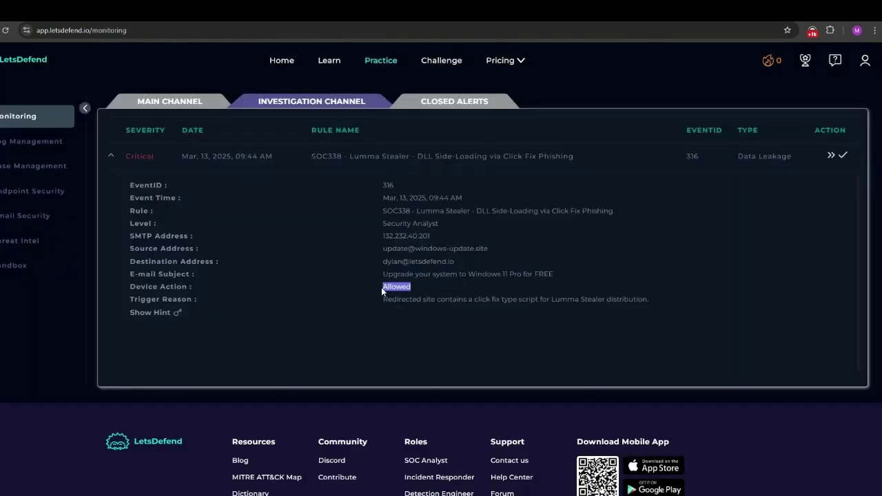
drag(381, 303, 383, 262)
key(ctrl+Tab)
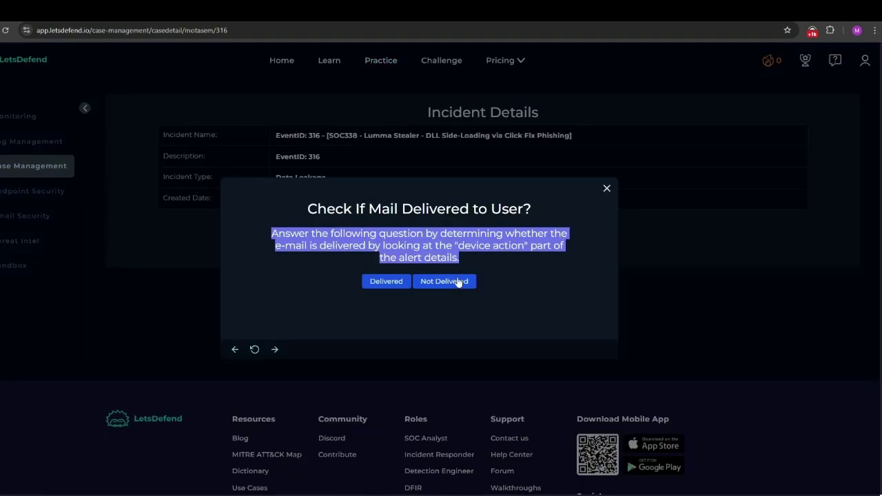
click(398, 284)
drag(327, 214, 514, 214)
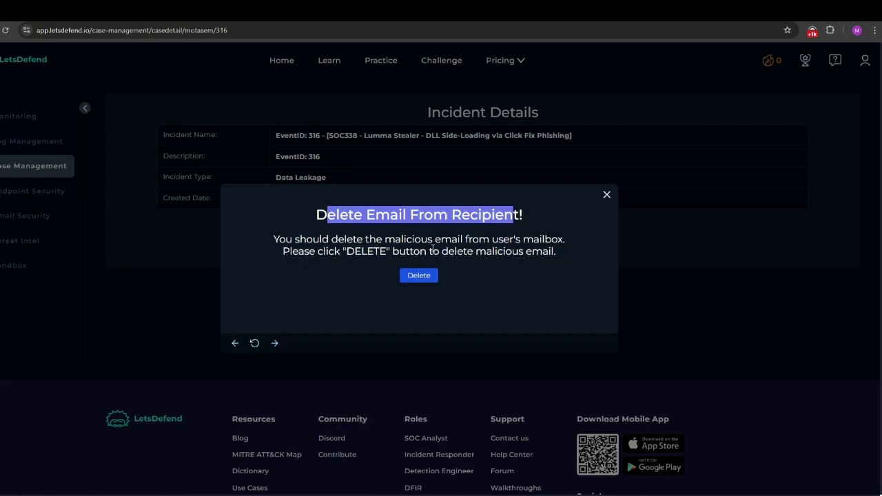
drag(559, 255, 271, 239)
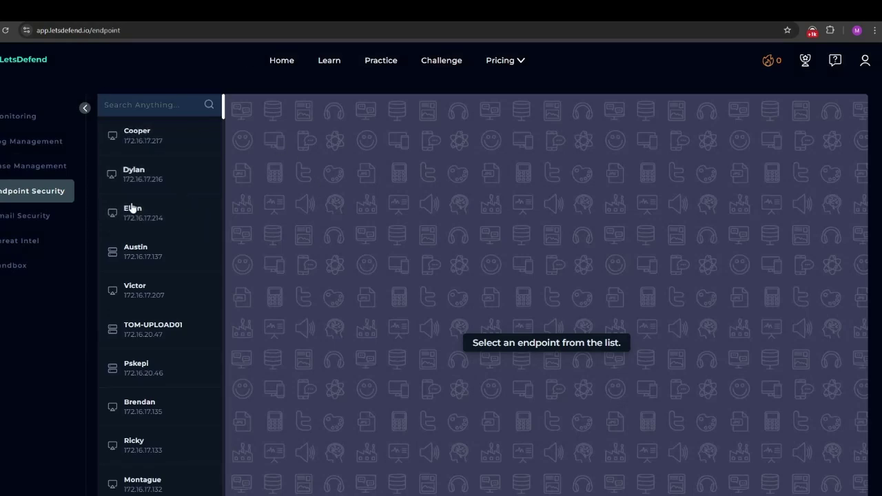
- Open the details of endpoint 172.16.17.216 in Endpoint Security and check its containment option without applying a change
click(142, 184)
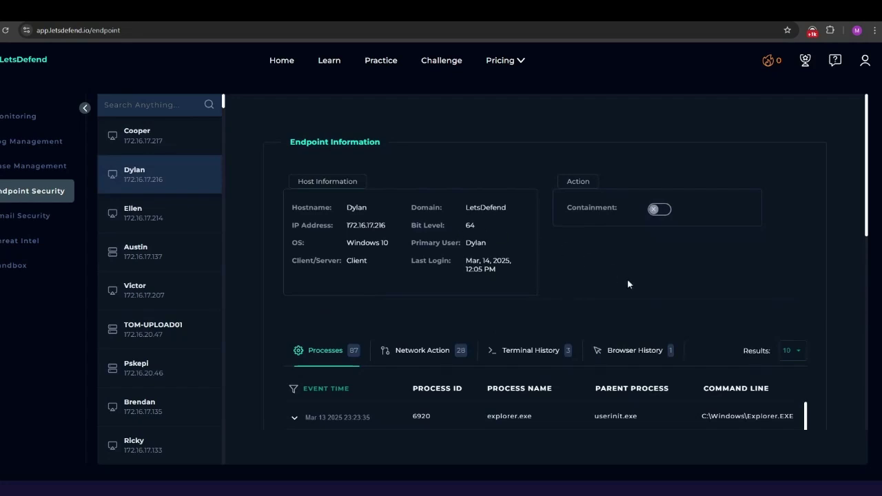
scroll(619, 278, down, 2)
scroll(629, 286, up, 1)
scroll(610, 267, up, 1)
click(659, 210)
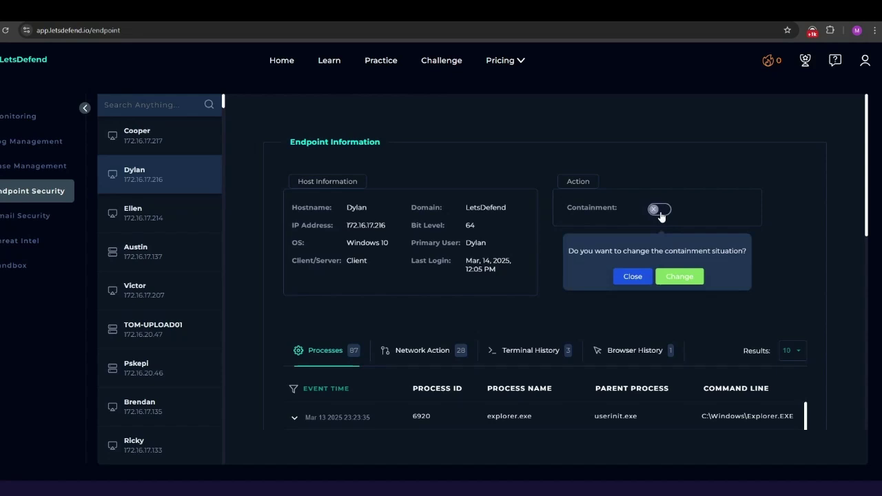
click(619, 277)
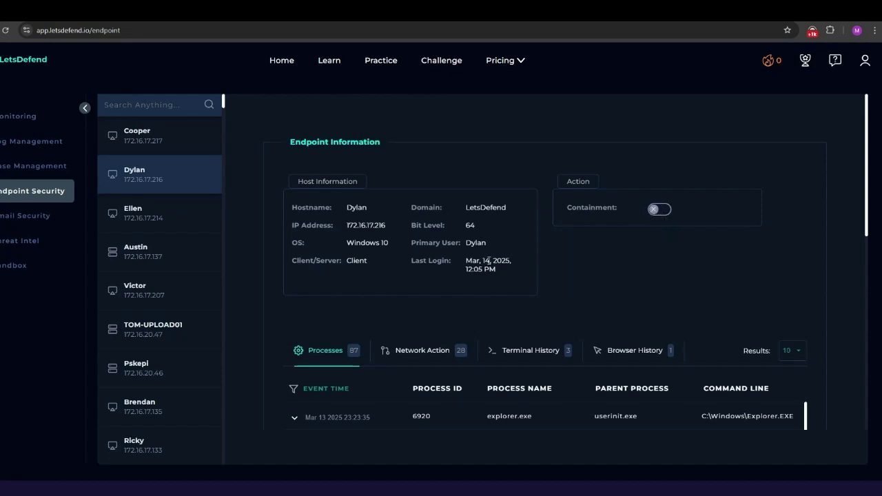
- Look over the endpoint's processes and read the full PowerShell command of its 23:26:32 Terminal History entry
scroll(487, 261, down, 3)
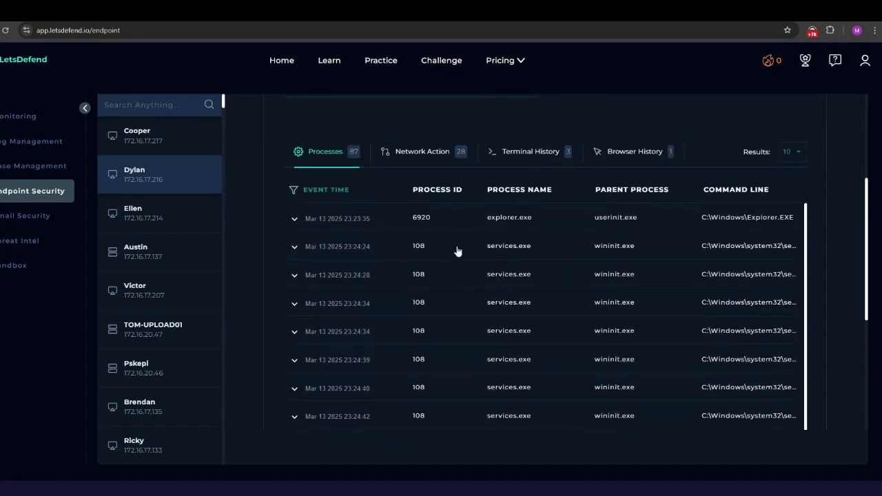
scroll(414, 265, up, 3)
click(541, 253)
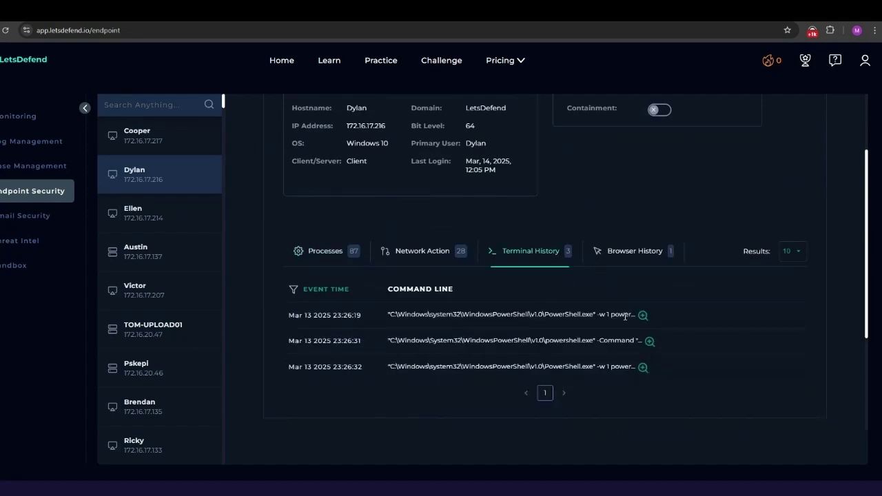
click(642, 369)
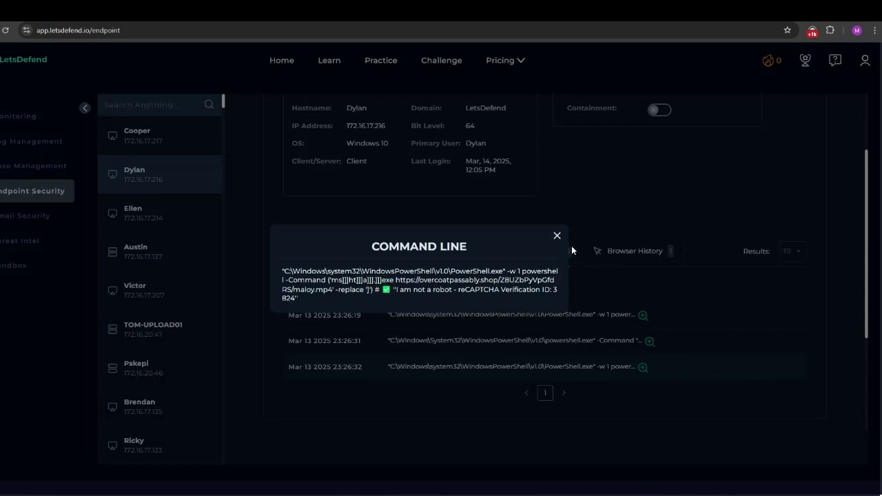
click(556, 235)
- Check the endpoint's Browser History for the windows-update.site visit and its event time
click(633, 251)
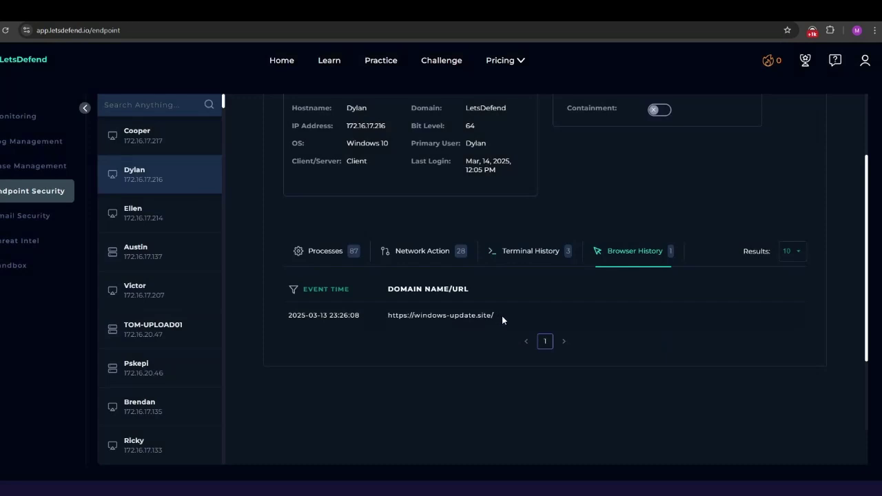
drag(510, 319, 386, 315)
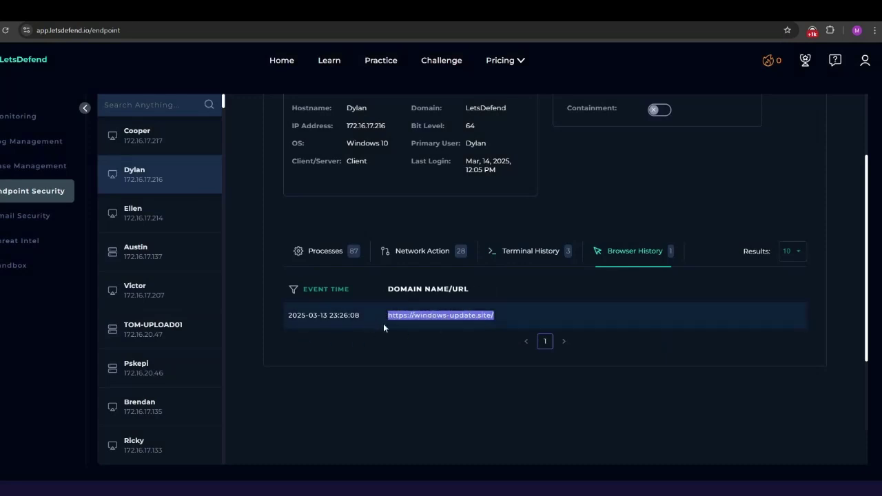
drag(345, 317, 301, 317)
click(322, 317)
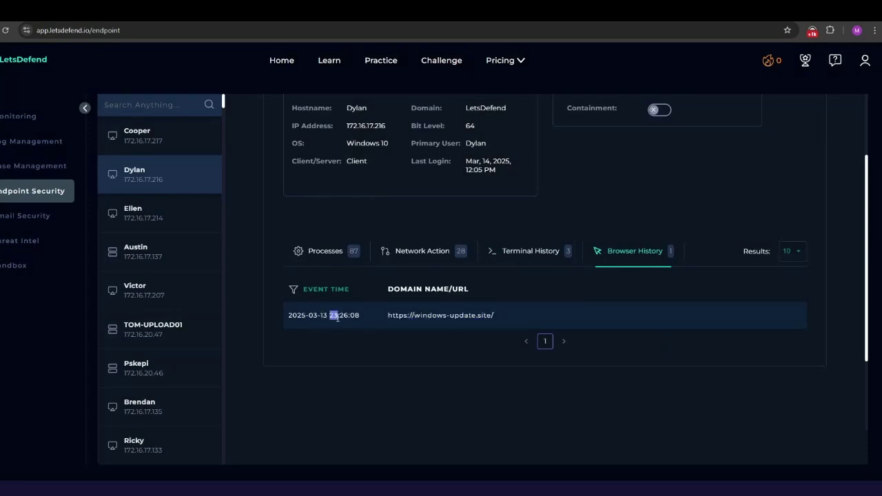
- Compare the browser visit's time with the Terminal History timestamps and display the full command of the 23:26:19 entry
click(539, 257)
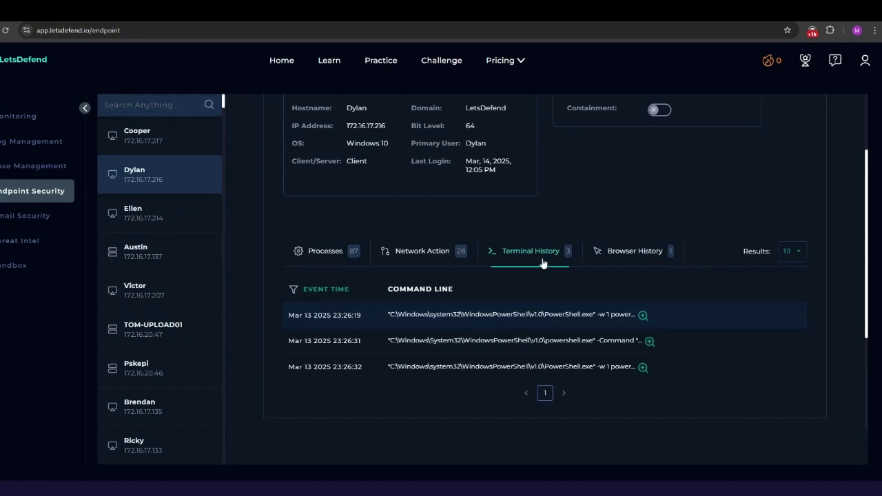
click(620, 252)
drag(350, 316, 359, 315)
click(531, 258)
drag(354, 368, 363, 367)
click(642, 316)
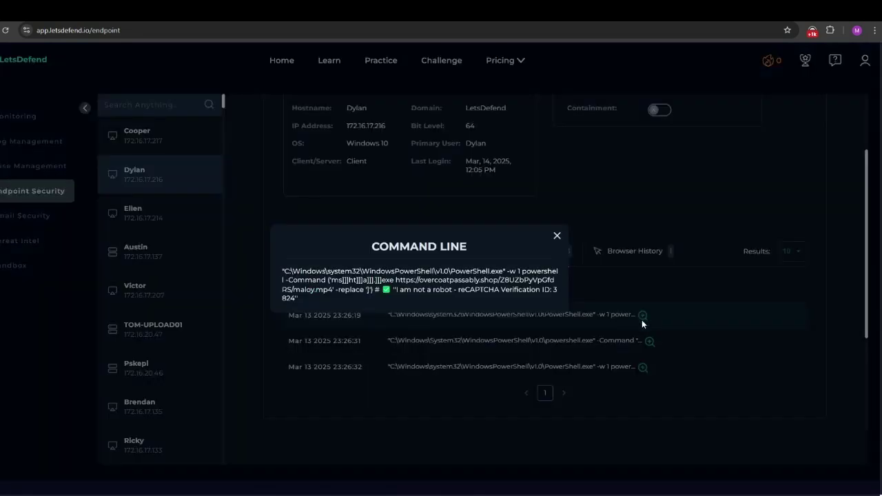
- Examine the obfuscated mshta.exe string and the overcoatpassably.shop URL in the 23:26:19 PowerShell command
double_click(455, 270)
click(332, 280)
drag(331, 280, 396, 280)
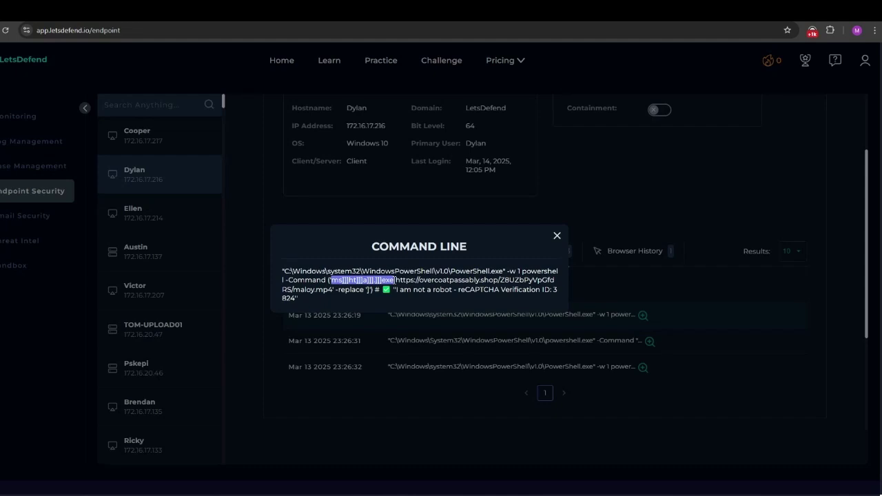
click(406, 290)
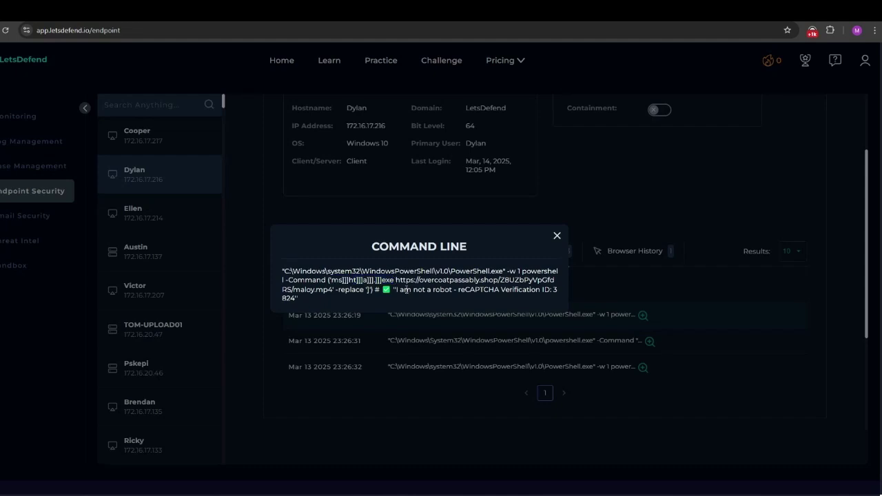
drag(397, 281, 328, 292)
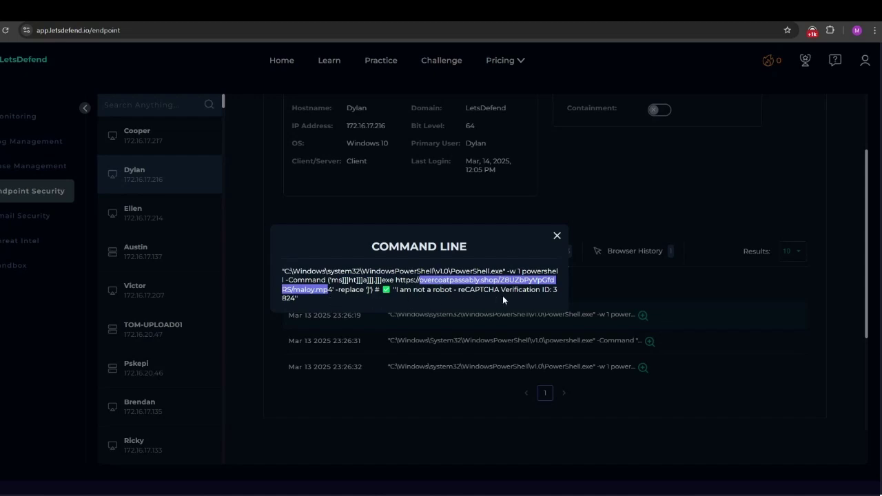
click(557, 235)
- Read the full command of the 23:26:31 Terminal History entry, focusing on the mshta.exe call and maloy.mp4
click(650, 341)
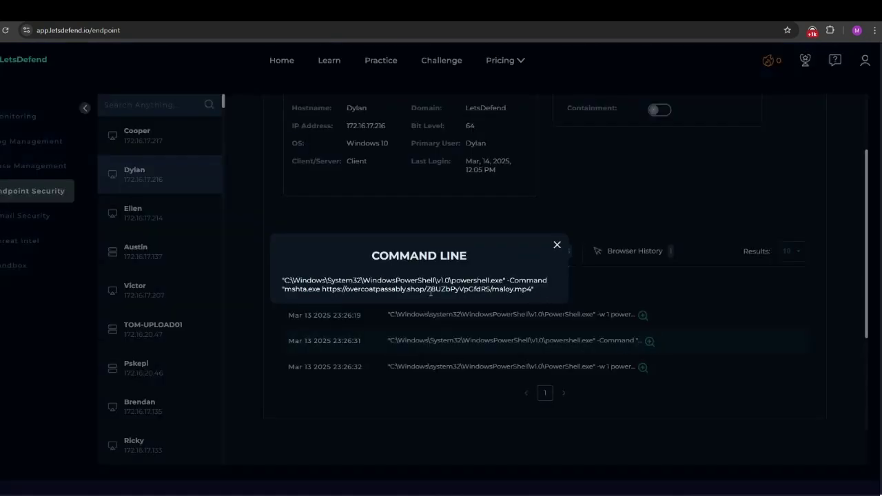
drag(321, 292, 303, 290)
drag(532, 290, 492, 290)
click(557, 245)
- Read the full command of the 23:26:32 Terminal History entry and return to the list of terminal events
click(643, 366)
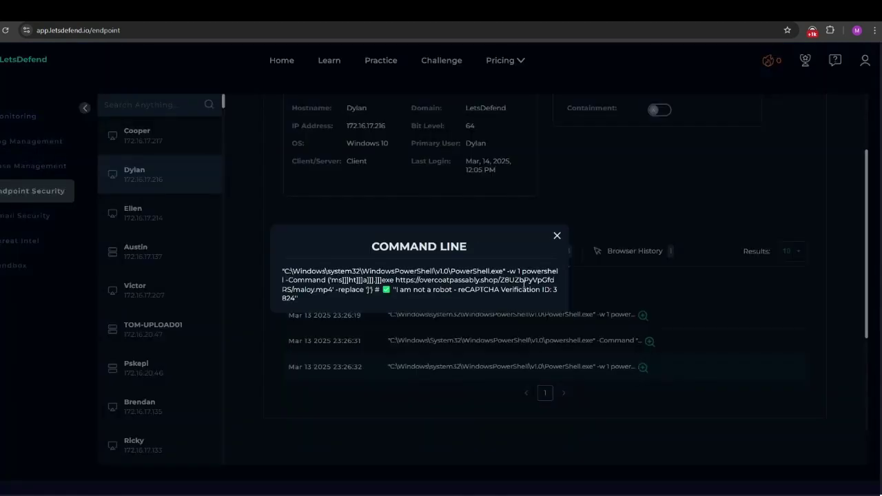
drag(336, 291, 295, 290)
click(557, 237)
click(630, 258)
click(531, 251)
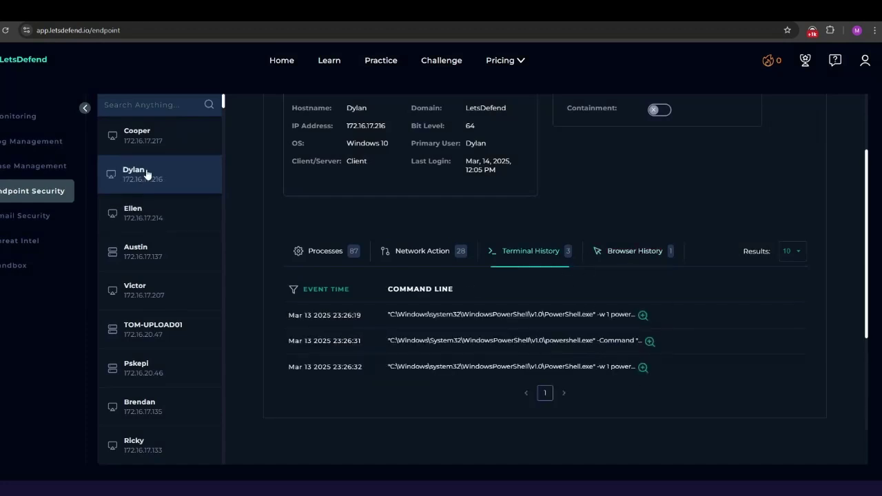
- Recheck the windows-update.site visit in Browser History and compare its event time with the Terminal History entries
click(605, 250)
drag(493, 315, 410, 315)
drag(330, 316, 359, 316)
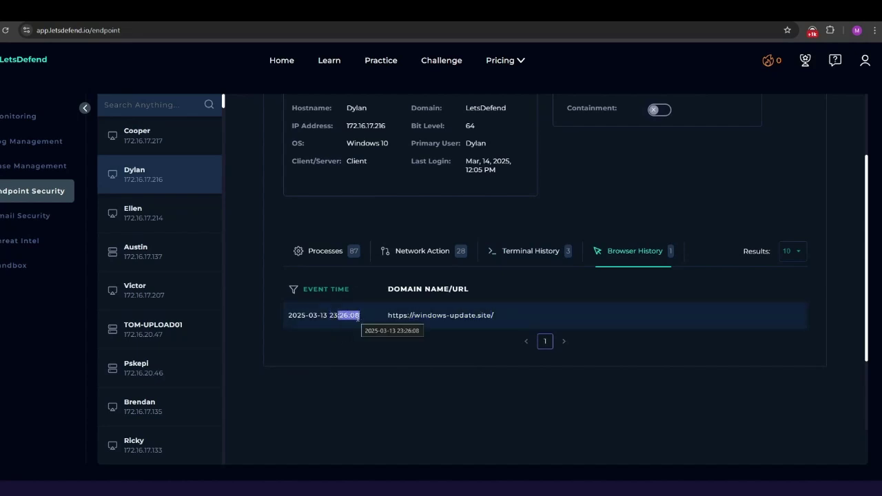
click(536, 254)
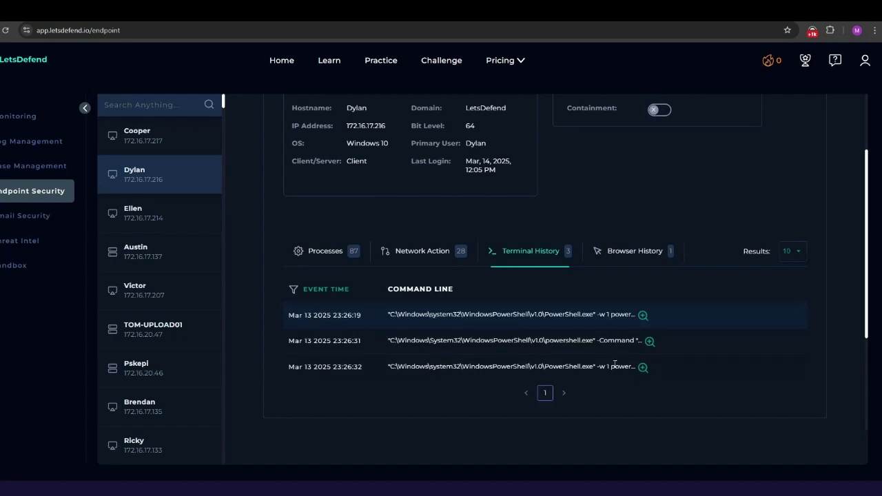
click(629, 255)
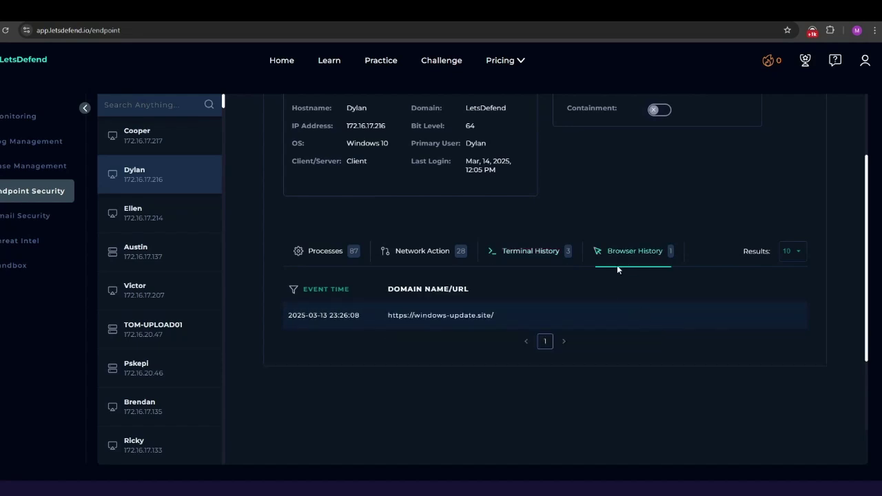
drag(498, 316, 370, 319)
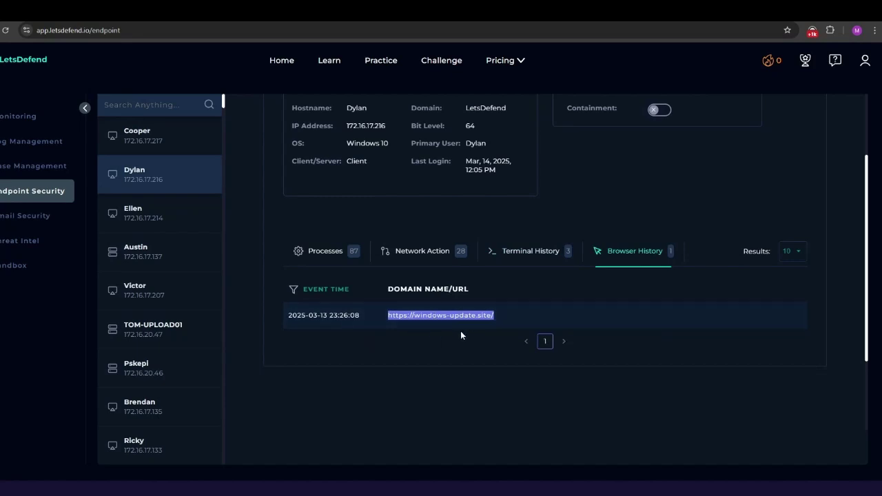
drag(492, 320, 459, 317)
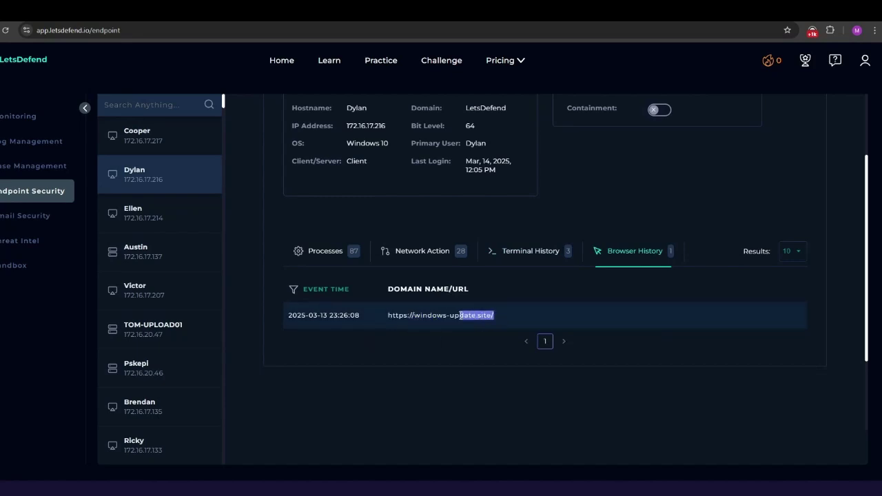
- Review the full commands of the 23:26:19 and 23:26:31 Terminal History entries once more
click(529, 253)
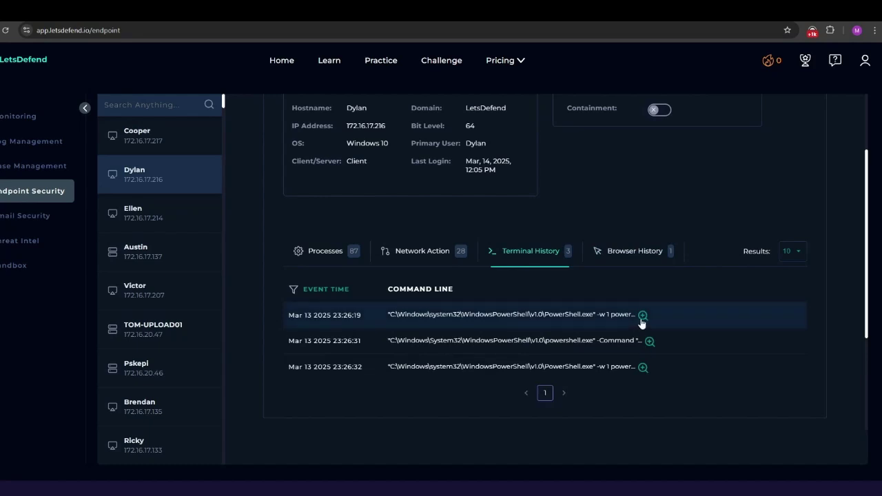
click(642, 323)
drag(316, 271, 415, 280)
click(574, 269)
click(648, 342)
click(574, 266)
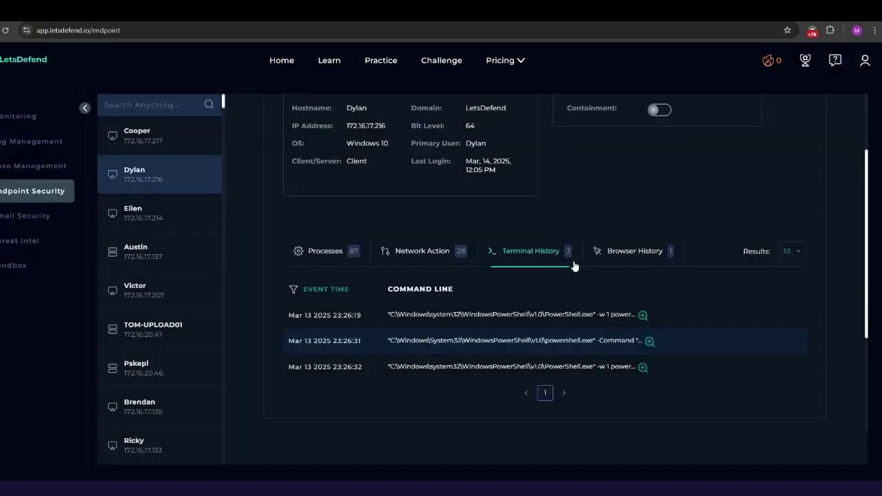
scroll(572, 271, up, 2)
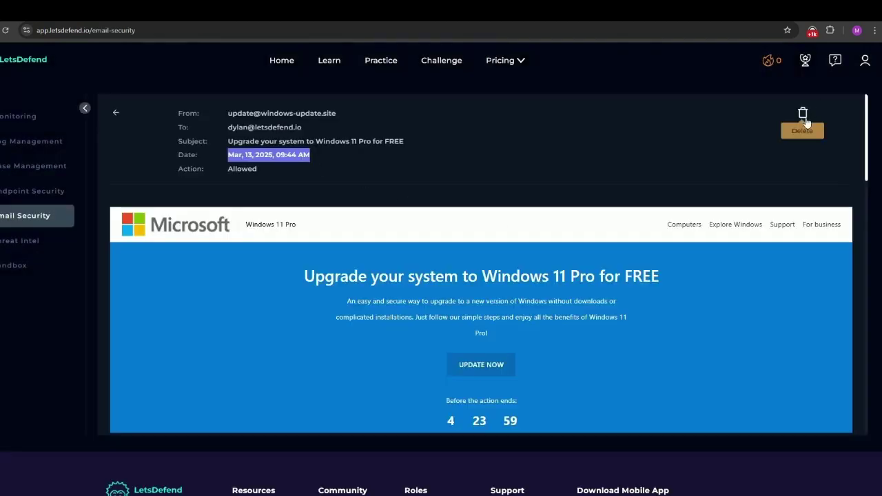
- Delete the "Upgrade your system to Windows 11 Pro for FREE" email and complete the playbook's Delete Email From Recipient task
click(803, 115)
click(400, 288)
click(422, 324)
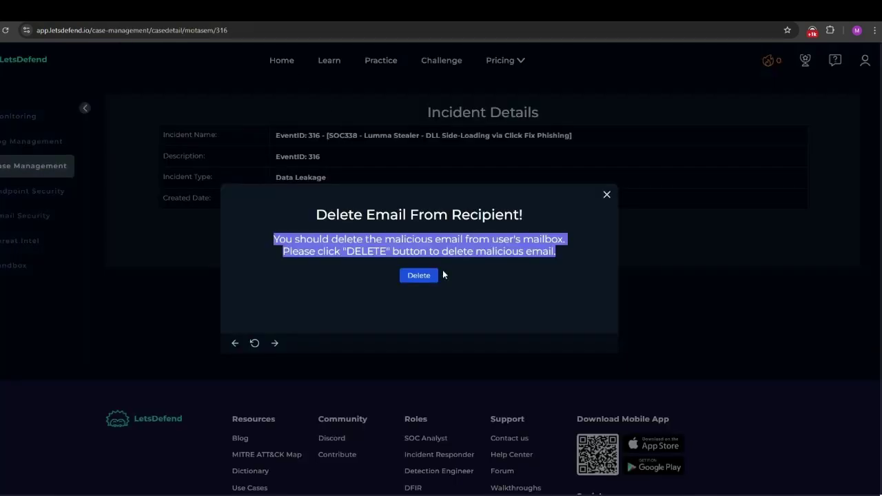
click(444, 275)
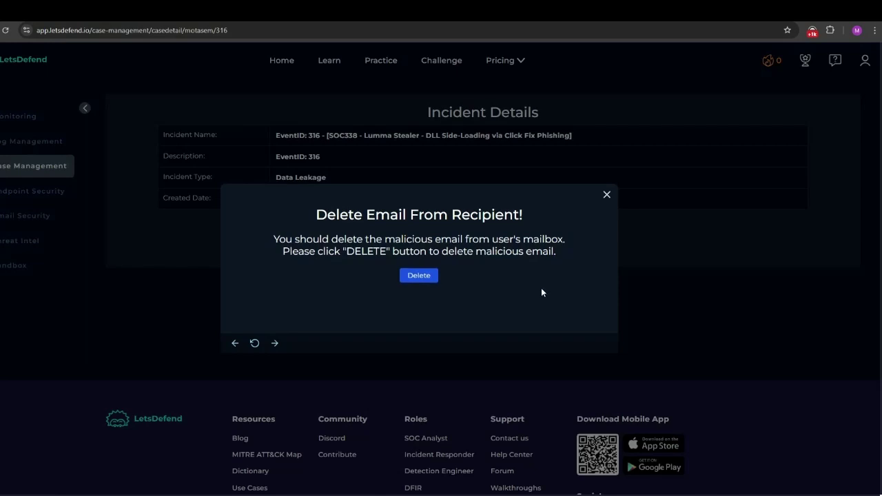
click(416, 279)
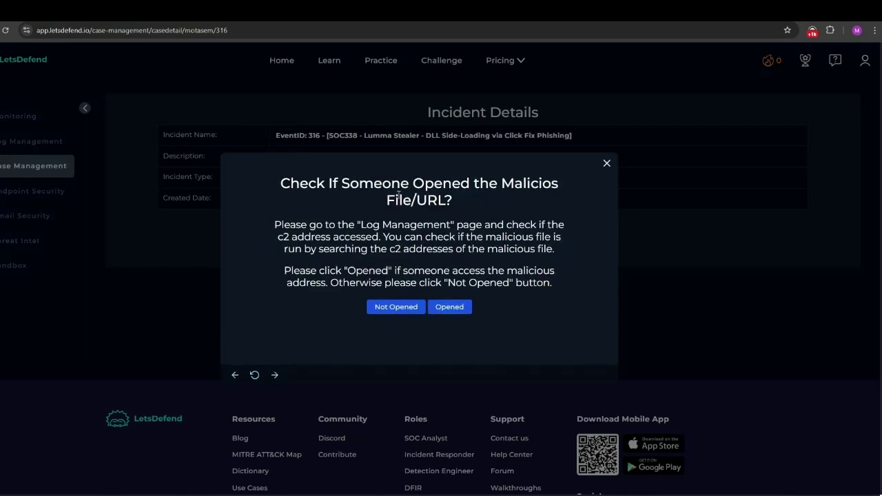
- Read the playbook's instructions for checking in Log Management whether someone opened the malicious file or URL
drag(404, 200, 429, 199)
drag(285, 228, 562, 231)
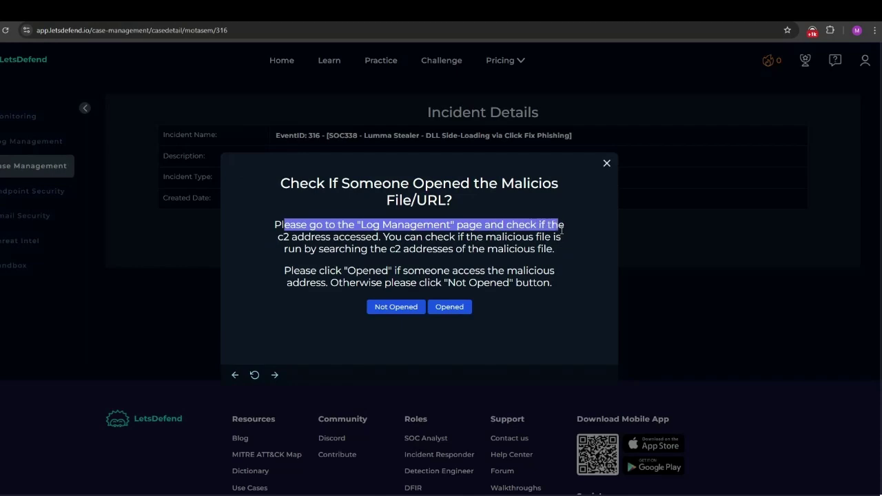
drag(377, 239, 291, 238)
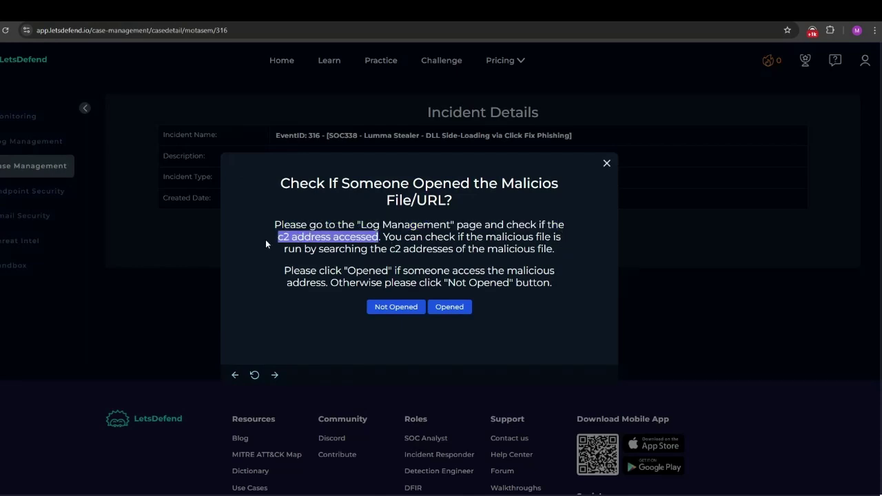
click(404, 237)
drag(403, 238, 548, 238)
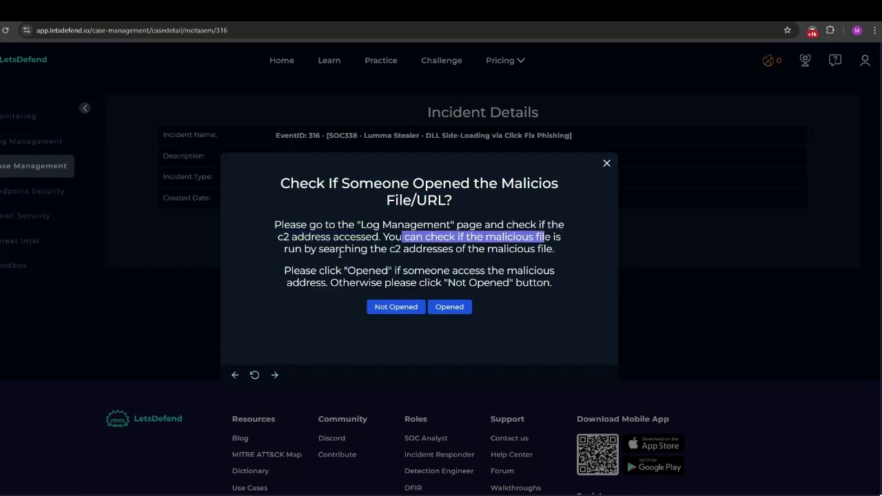
drag(284, 249, 497, 250)
drag(284, 271, 396, 271)
drag(474, 271, 485, 271)
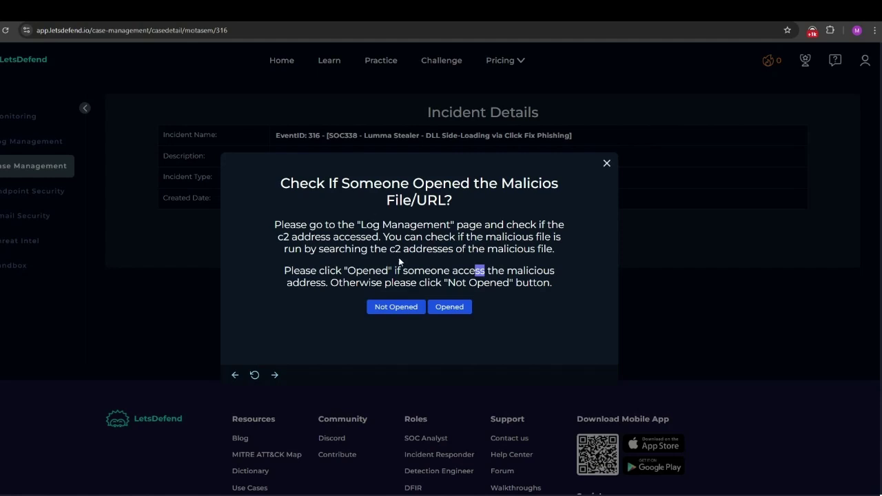
- Copy the domain overcoatpassably.shop from the full 23:26:19 command in the endpoint's Terminal History
click(241, 10)
click(310, 10)
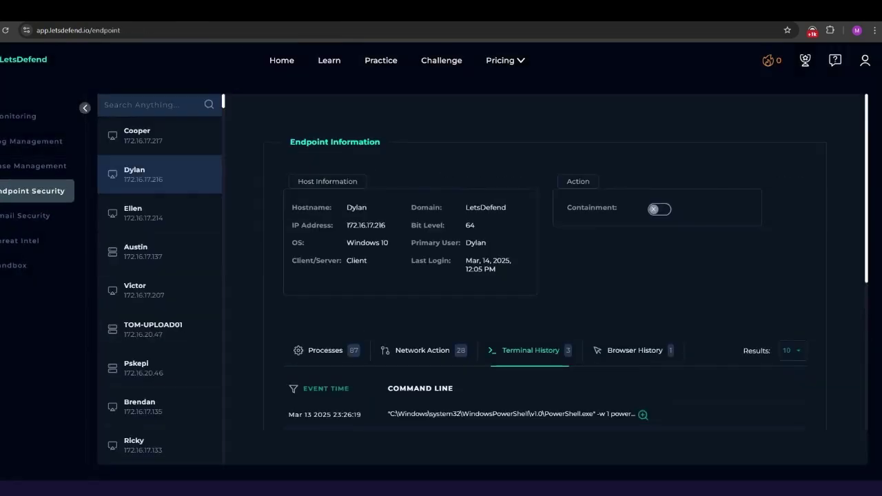
click(642, 415)
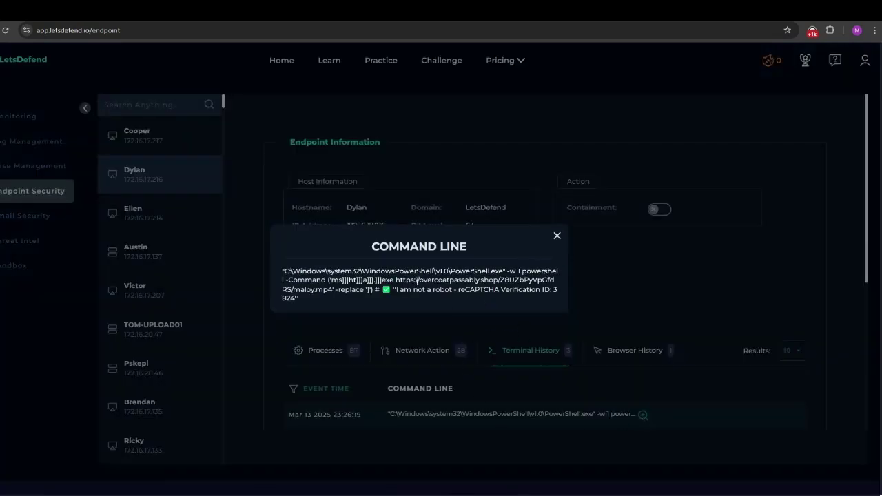
drag(518, 271, 498, 279)
click(415, 295)
click(420, 280)
drag(419, 280, 497, 279)
right_click(496, 280)
click(518, 291)
drag(335, 290, 293, 290)
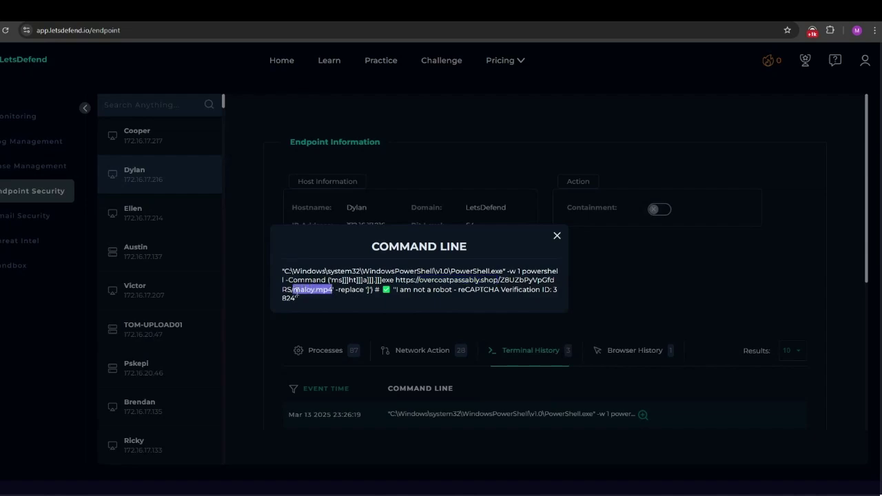
click(558, 237)
- Search Log Management for events whose destination address contains overcoatpassably.shop
click(19, 240)
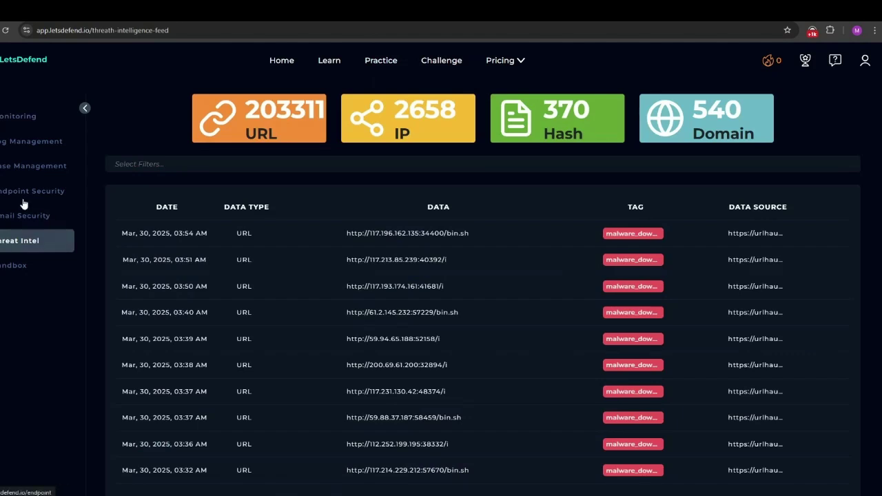
click(29, 149)
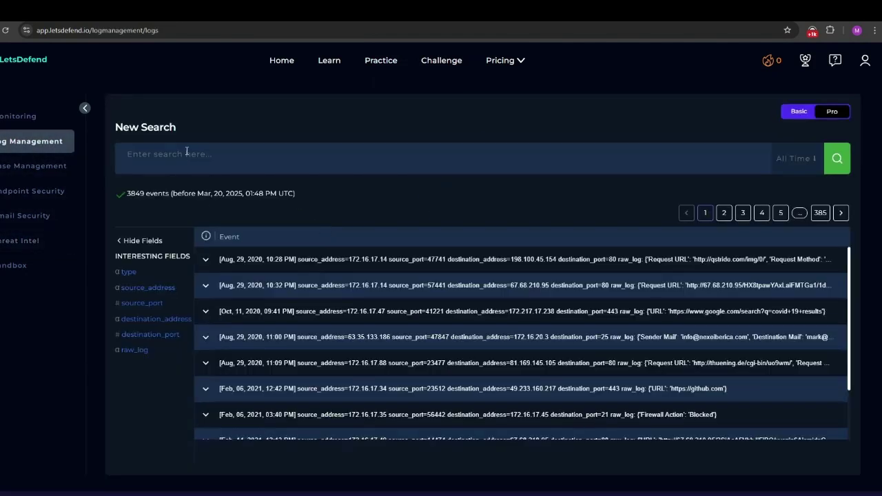
click(158, 319)
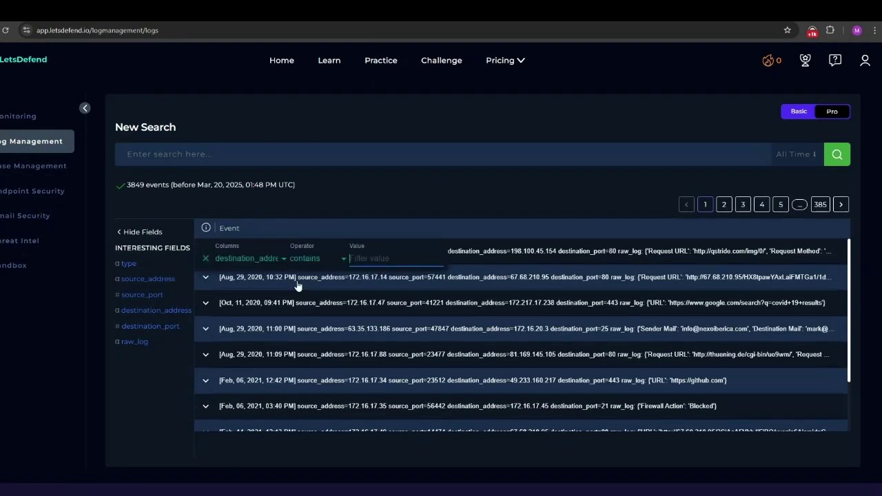
key(ctrl+v)
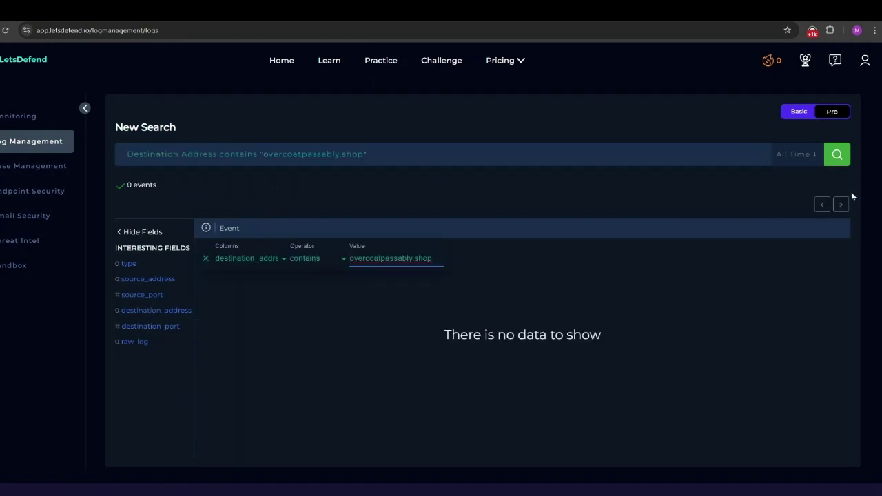
drag(349, 258, 421, 258)
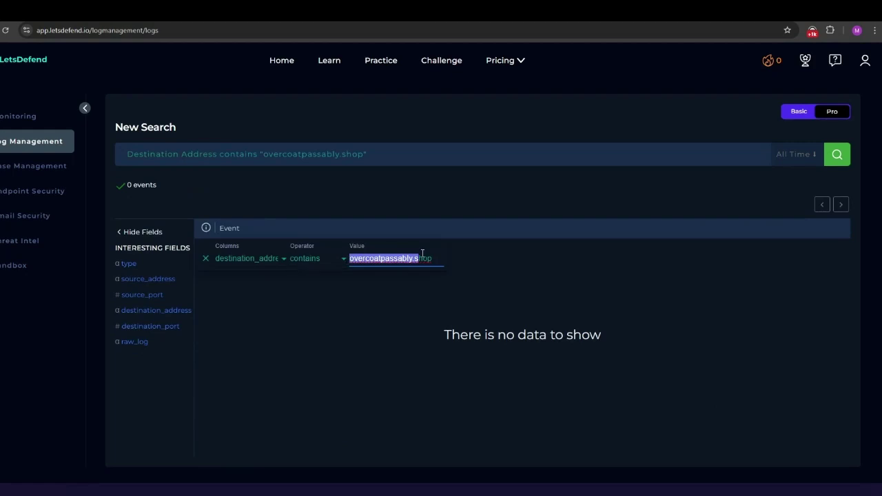
click(423, 257)
click(205, 258)
- Add a raw log filter for maloy.mp4, taken from the 23:26:19 command, run the search, and reset all log filters
click(138, 342)
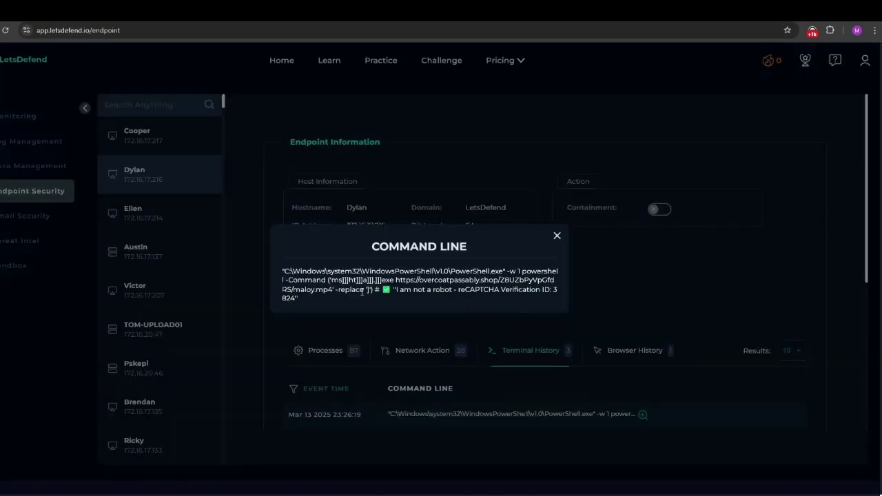
drag(332, 291, 294, 291)
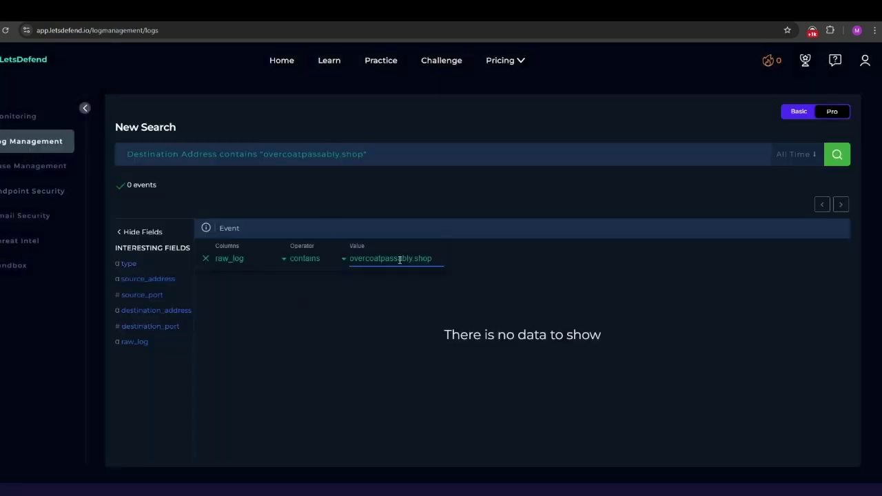
key(ctrl+a)
key(ctrl+v)
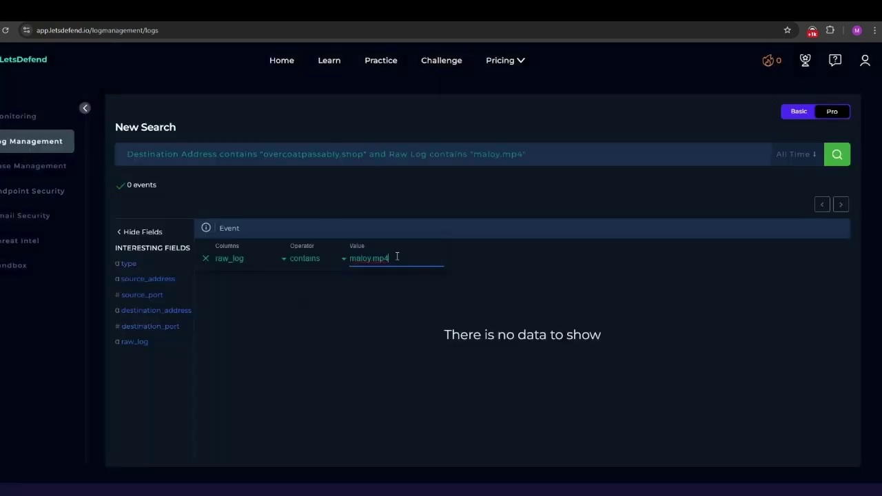
click(836, 154)
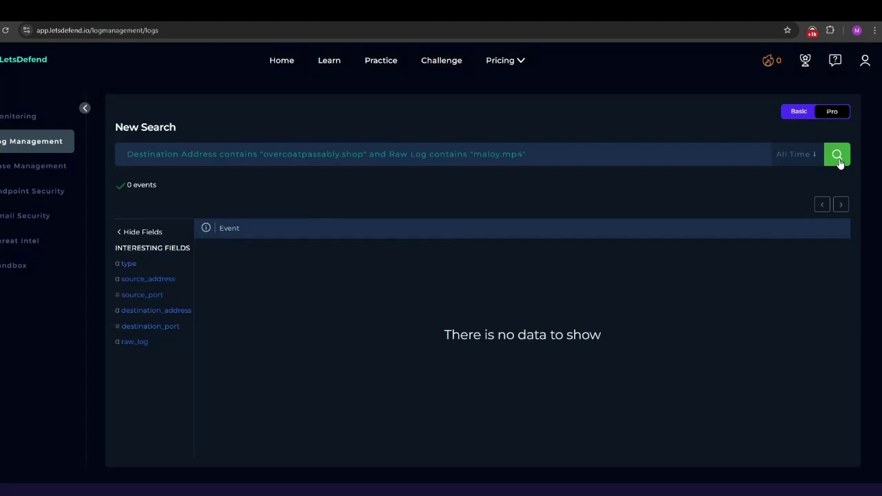
drag(366, 154, 214, 168)
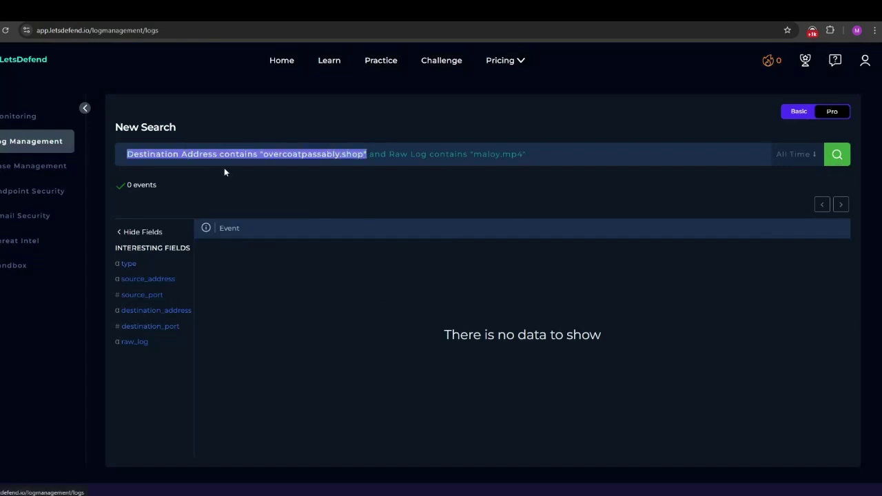
key(F5)
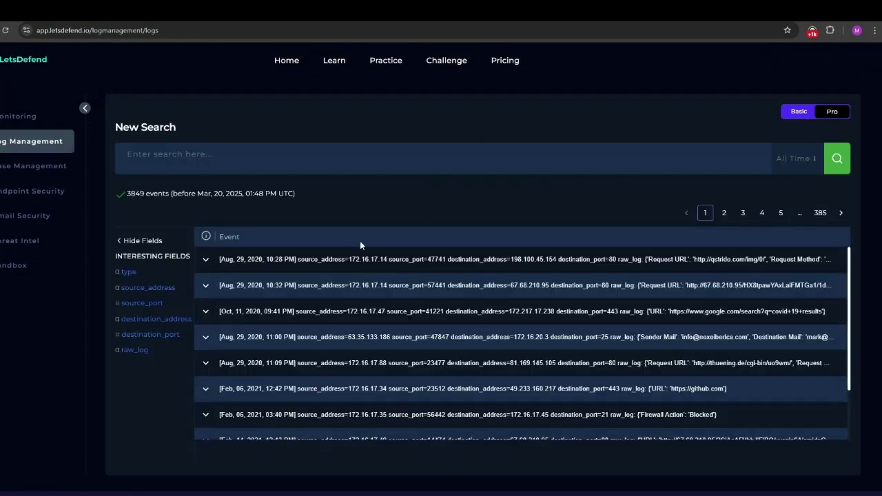
- Search Log Management for raw logs containing maloy.mp4 and expand the matching event
click(140, 341)
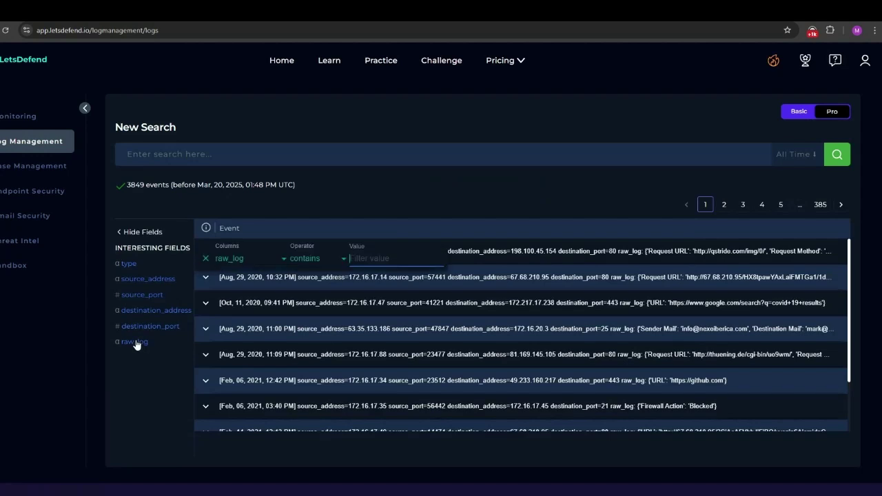
key(ctrl+v)
key(Return)
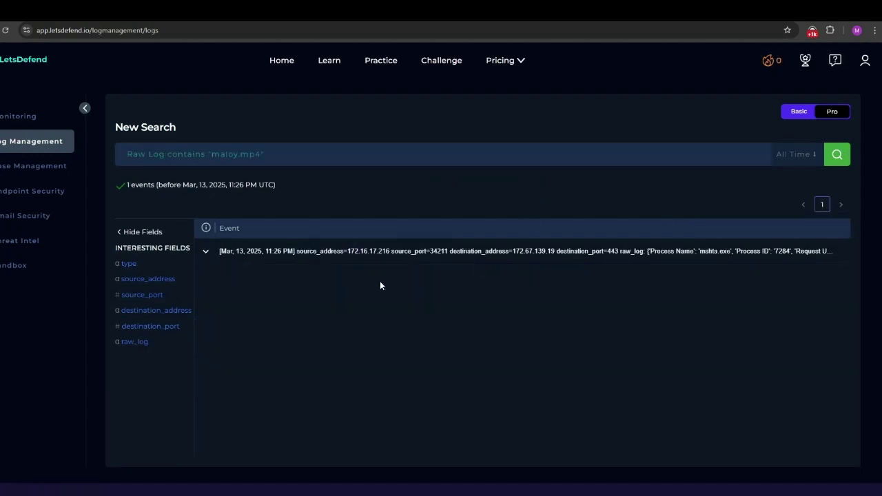
click(206, 252)
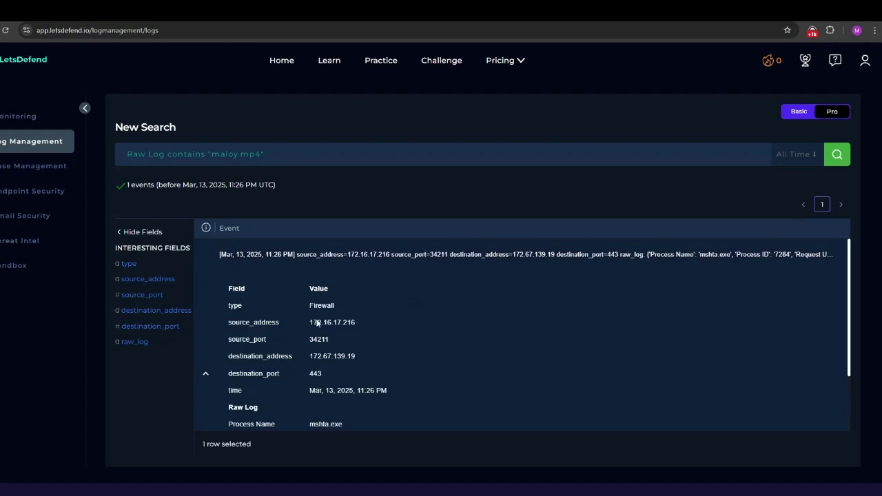
- Compare the event's source address with the affected host's IP address in Endpoint Security
mouse_move(360, 322)
mouse_down()
mouse_move(309, 322)
mouse_move(354, 323)
mouse_up()
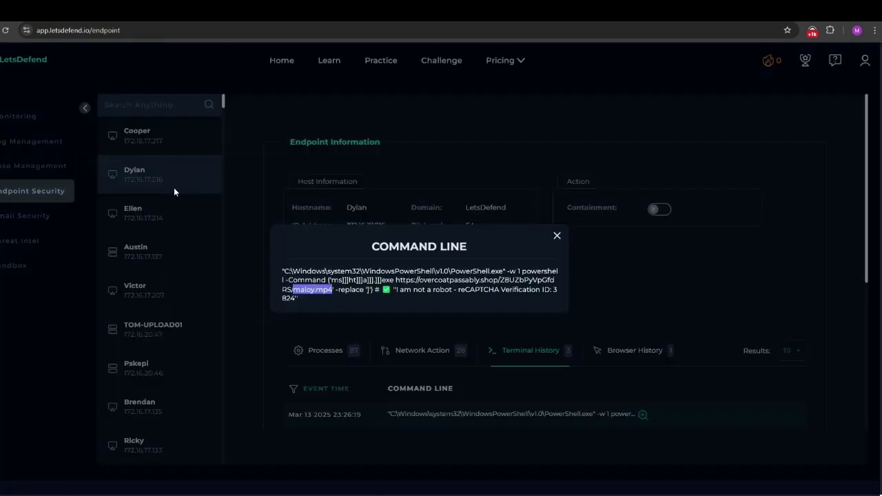
click(184, 192)
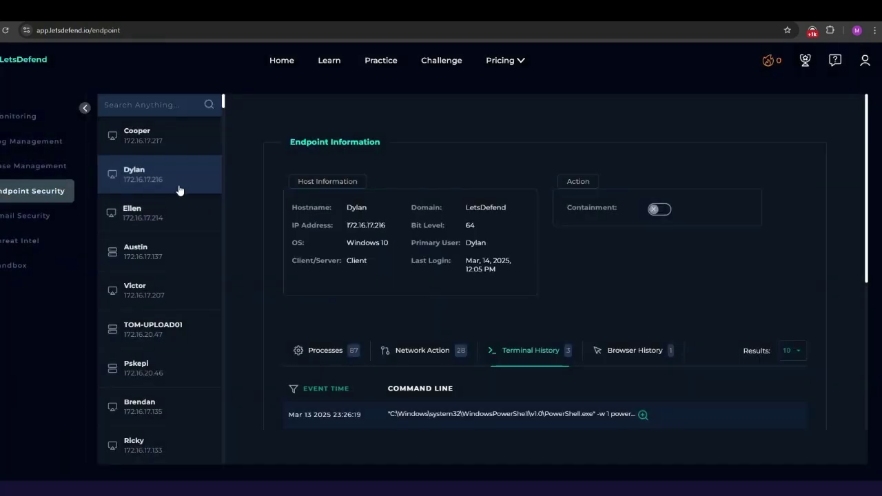
drag(164, 180, 152, 180)
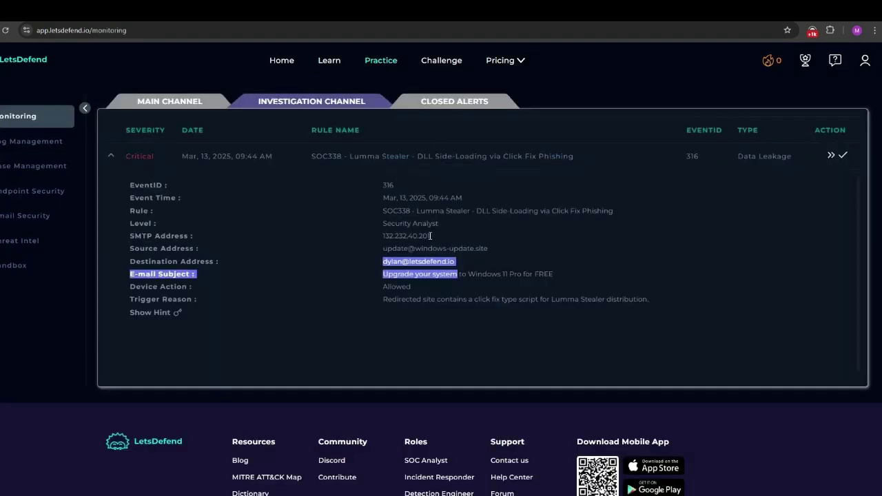
- Examine the alert's SMTP address and source e-mail domain, and copy the SMTP address 132.232.40.201
drag(430, 236, 384, 236)
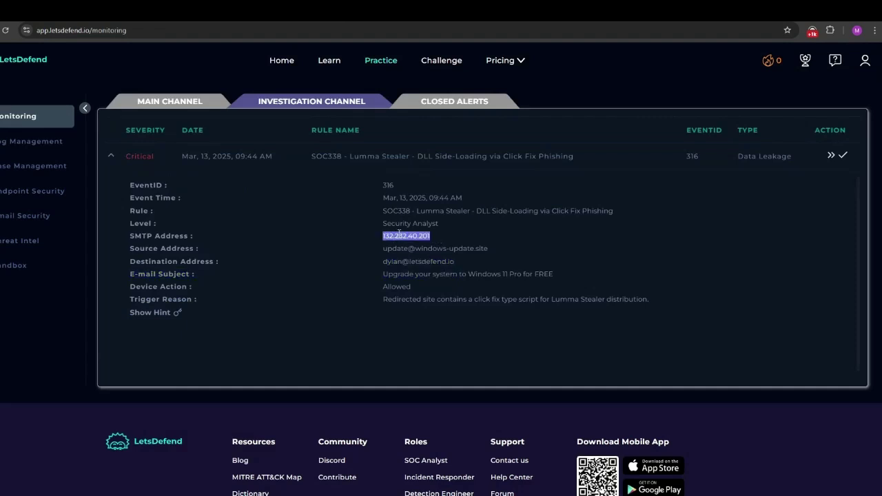
click(400, 236)
drag(416, 248, 488, 248)
click(452, 251)
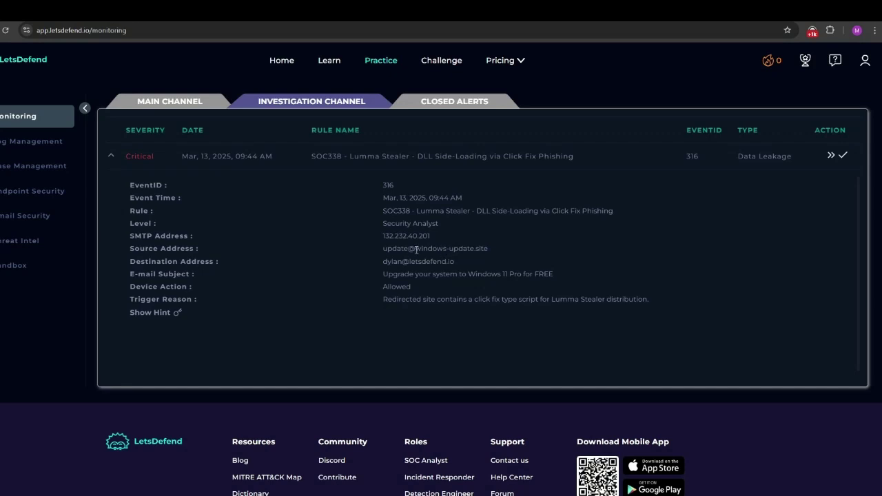
drag(416, 248, 496, 248)
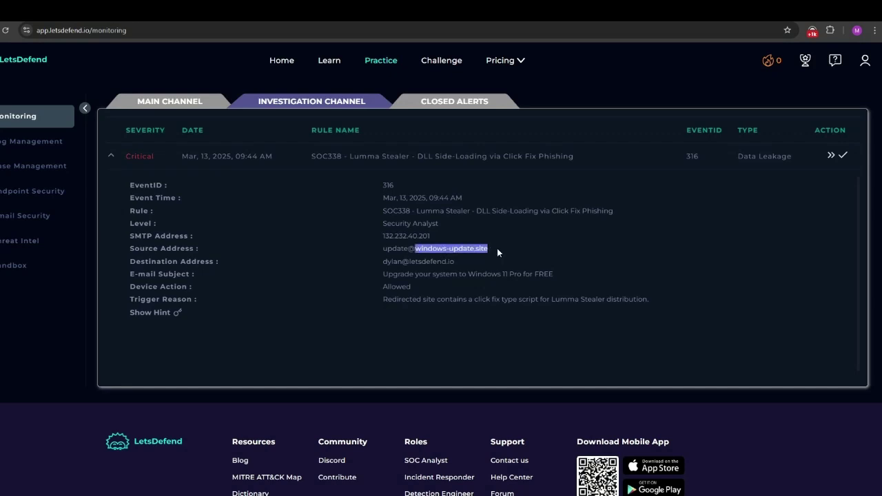
click(439, 239)
drag(432, 237, 383, 236)
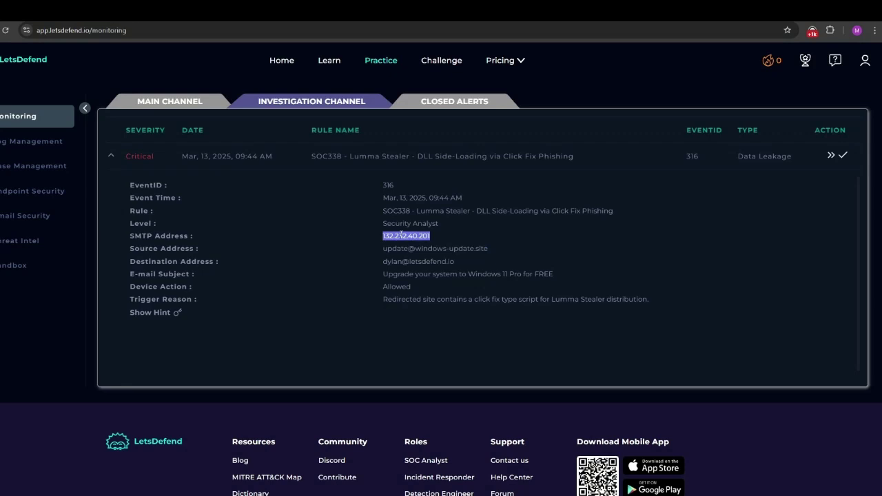
right_click(401, 236)
click(408, 243)
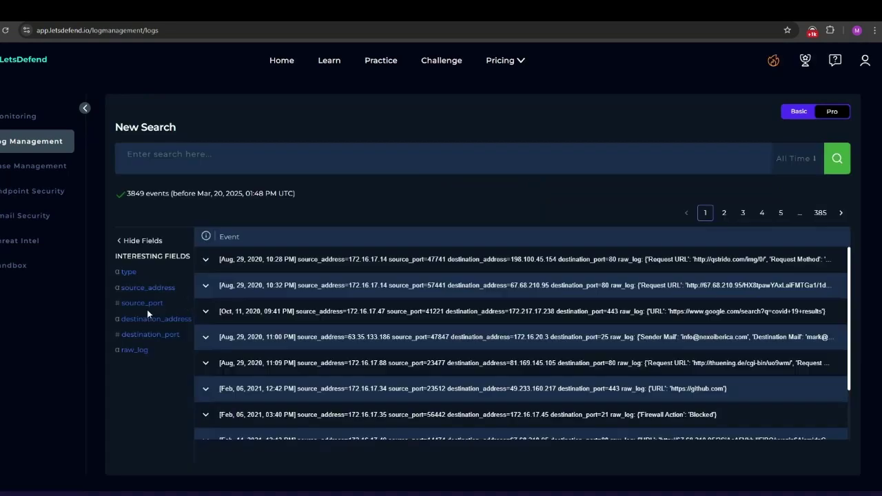
- Search the logs for destination addresses containing 132.232.40.201 and examine the matching event's source address and raw log details
click(157, 319)
key(ctrl+v)
click(837, 156)
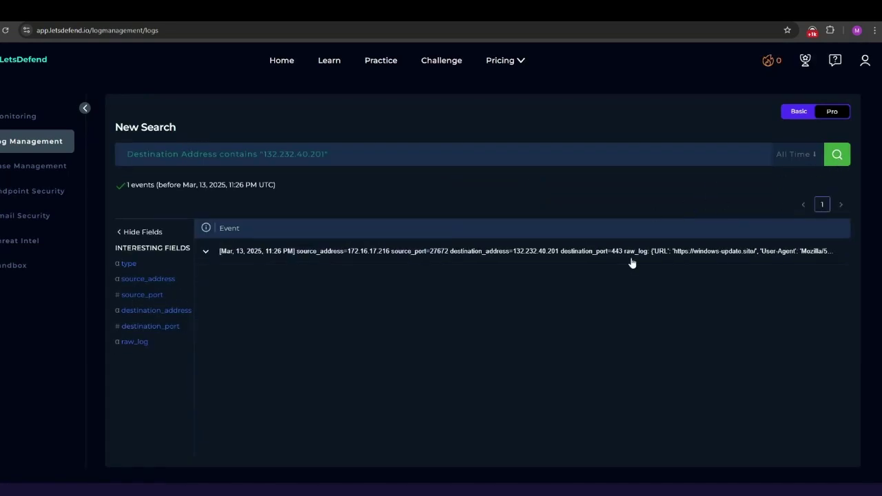
click(206, 253)
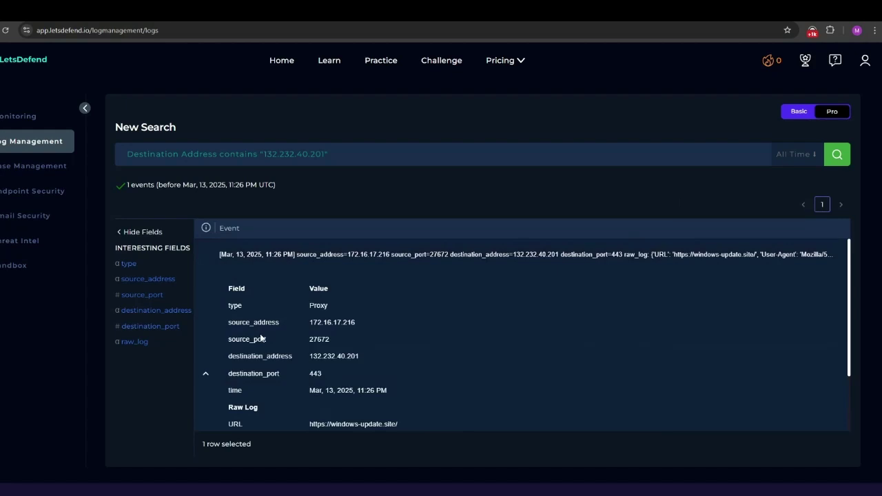
drag(334, 321, 310, 322)
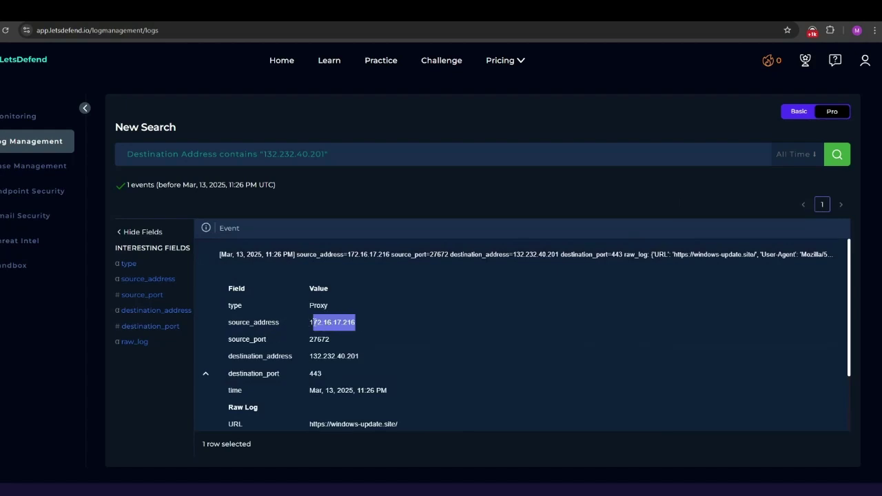
scroll(313, 321, down, 2)
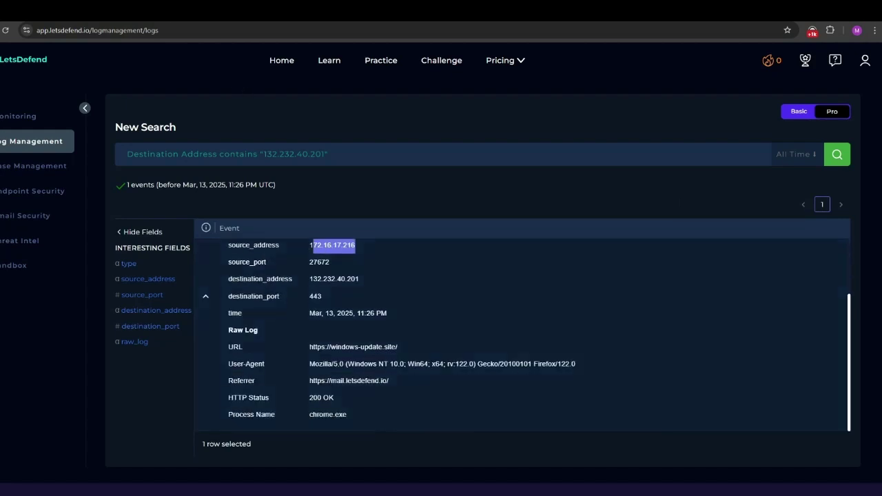
- Answer the playbook's question about whether someone opened the malicious file or URL
key(ctrl+Tab)
click(448, 307)
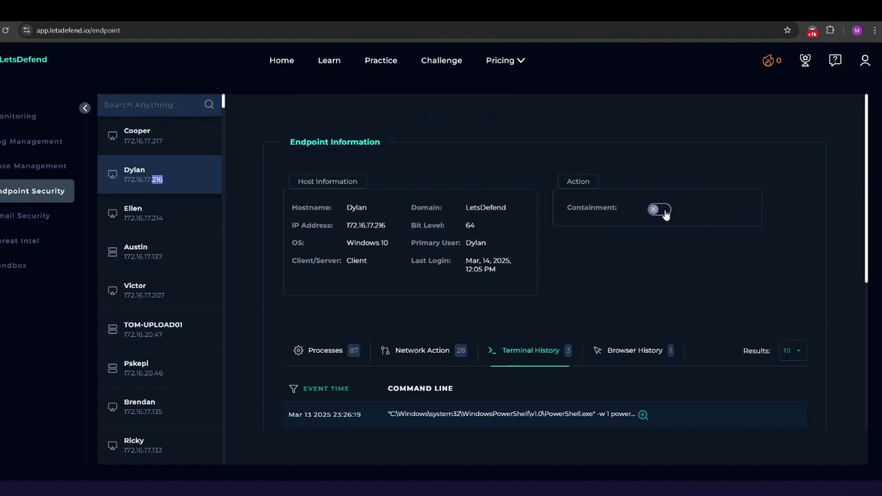
- Examine the full 23:26:19 PowerShell command in the endpoint's Terminal History, including the maloy.mp4 file name
click(643, 414)
drag(334, 289, 293, 289)
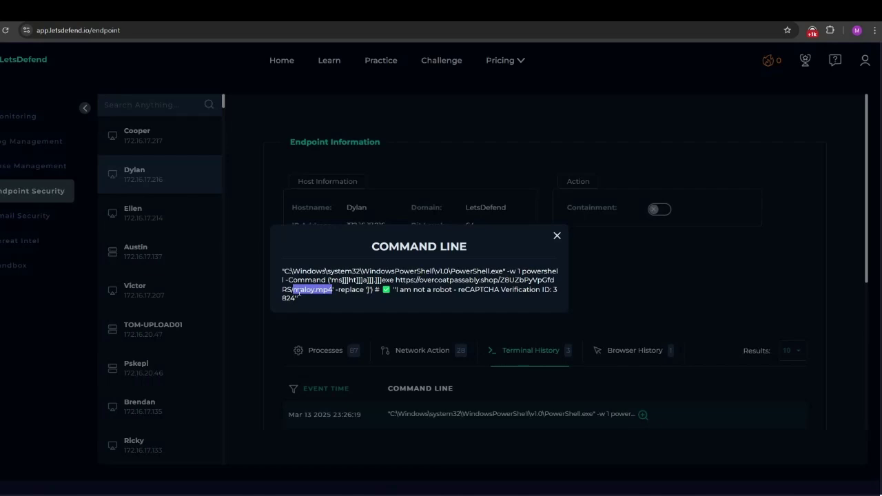
click(297, 290)
drag(294, 290, 336, 293)
drag(332, 303, 283, 271)
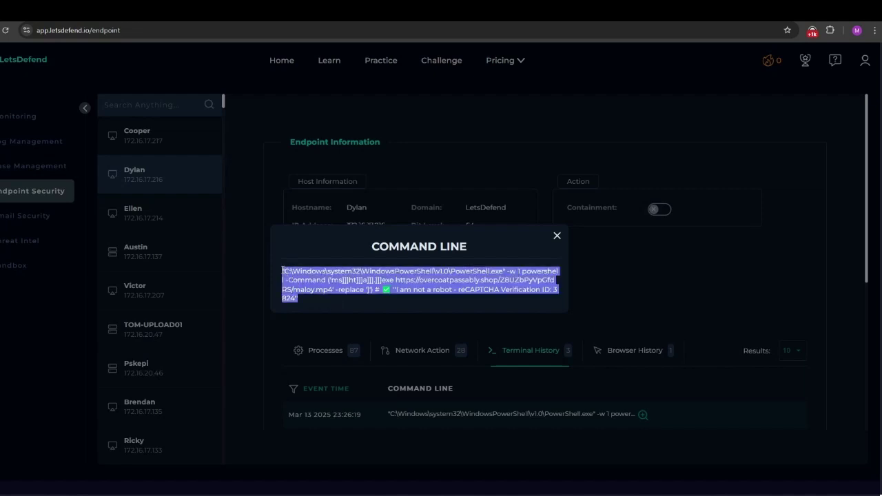
click(556, 236)
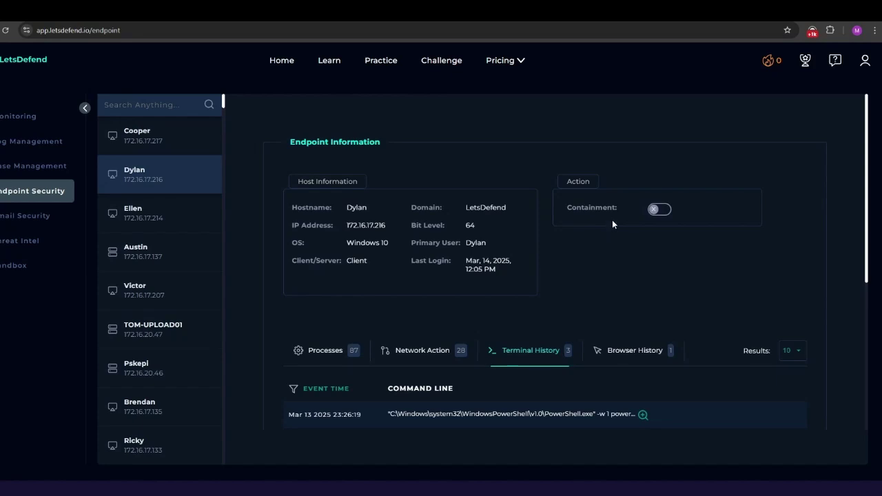
- Contain the affected host at 172.16.17.216 and advance the playbook to adding artifacts
click(658, 209)
click(678, 276)
key(ctrl+Tab)
click(421, 286)
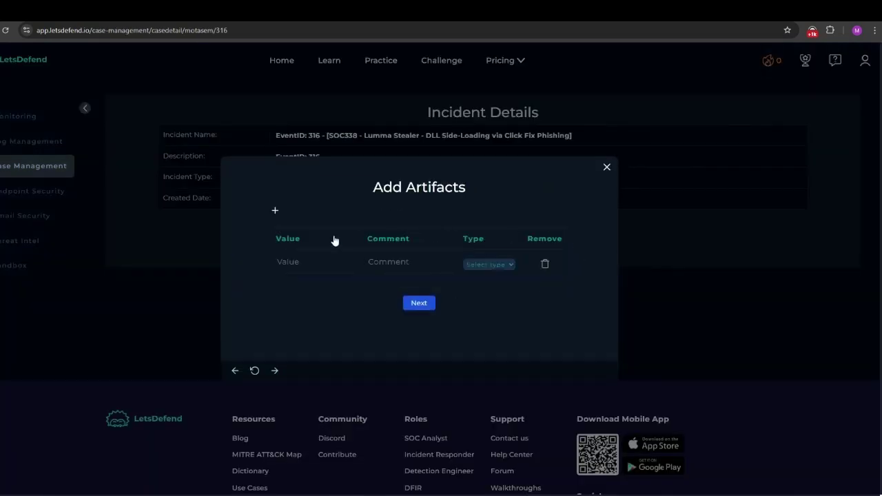
- Copy the domain overcoatpassably.shop from the endpoint's 23:26:19 command for the first artifact's value
click(314, 262)
key(ctrl+shift+Tab)
click(642, 414)
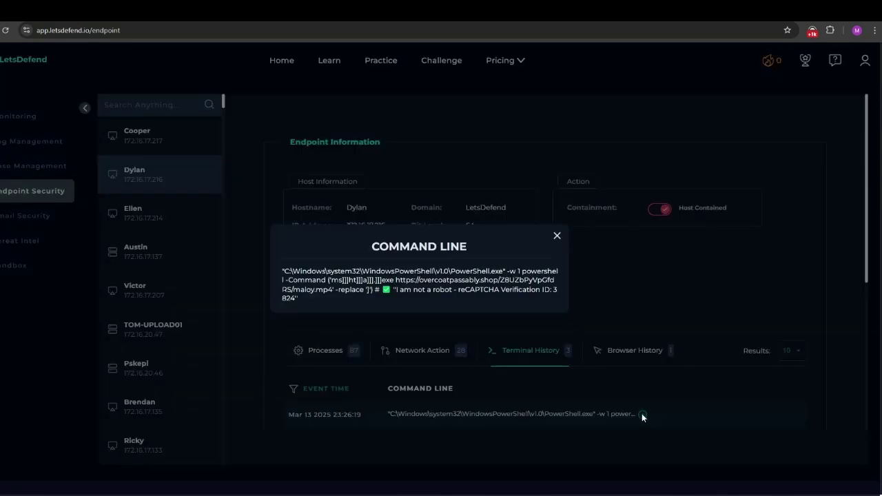
drag(419, 281, 498, 281)
key(ctrl+c)
key(ctrl+Tab)
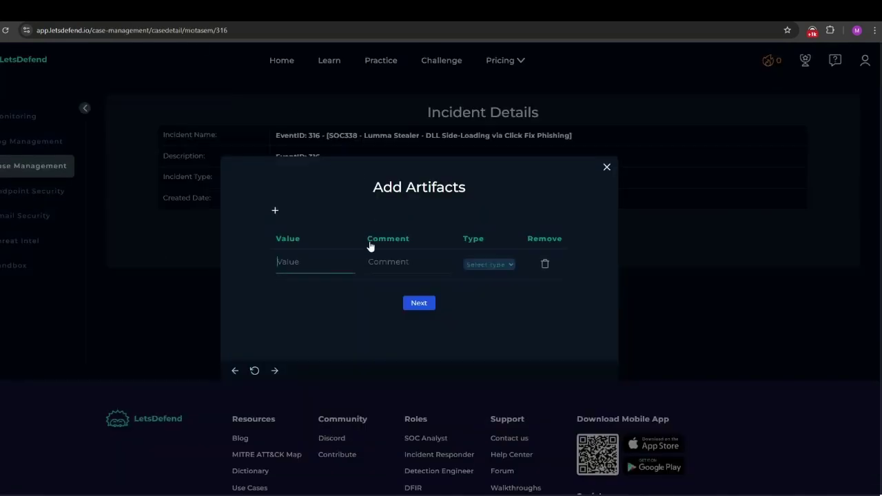
- Try to submit overcoatpassably.shop as a URL Address artifact with comment C2, and return to the artifact form
key(ctrl+v)
click(387, 267)
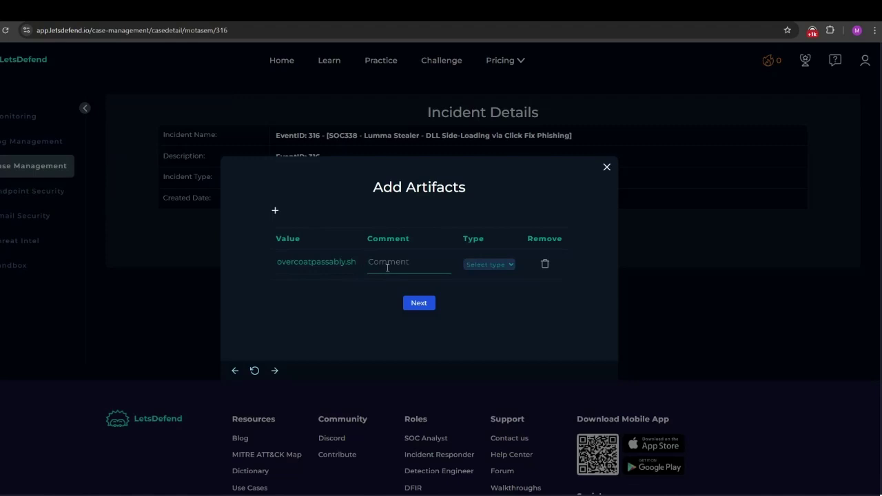
text(C2)
click(505, 264)
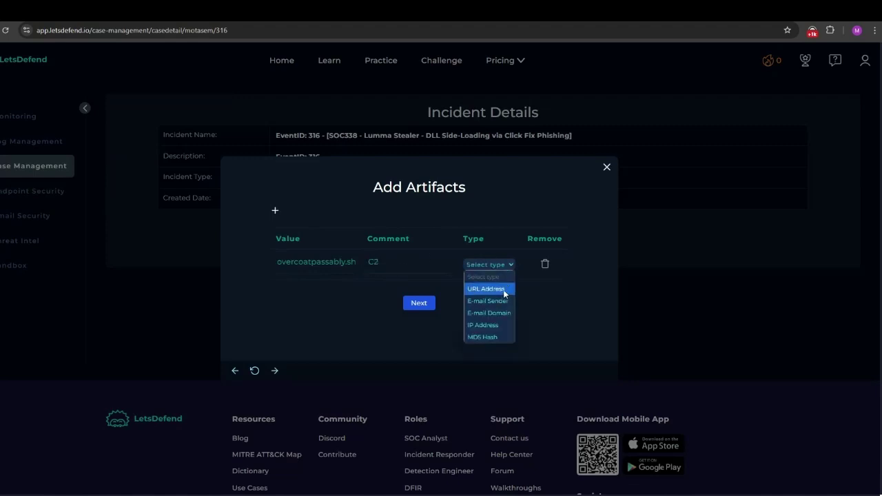
click(505, 289)
click(418, 303)
click(235, 384)
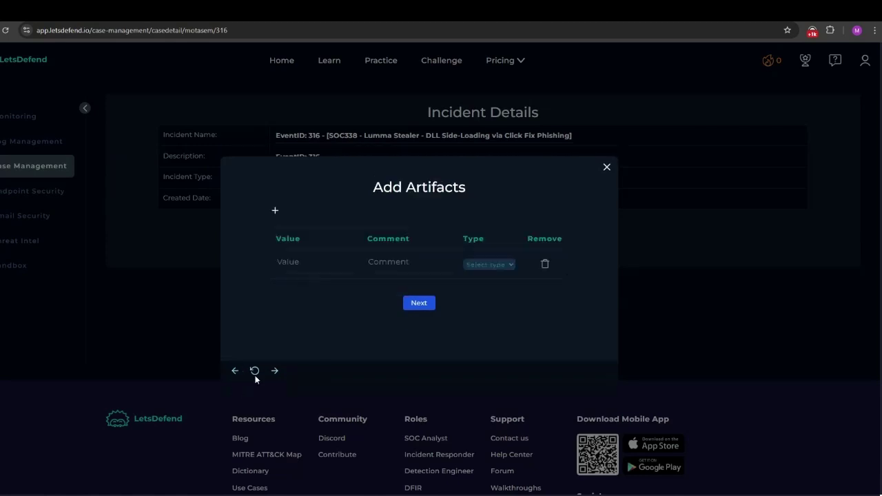
- Fill in the empty artifact row with value overcoatpassably.shop, type URL Address and comment C2
click(320, 268)
click(338, 287)
click(489, 265)
click(489, 287)
click(401, 267)
text(C2)
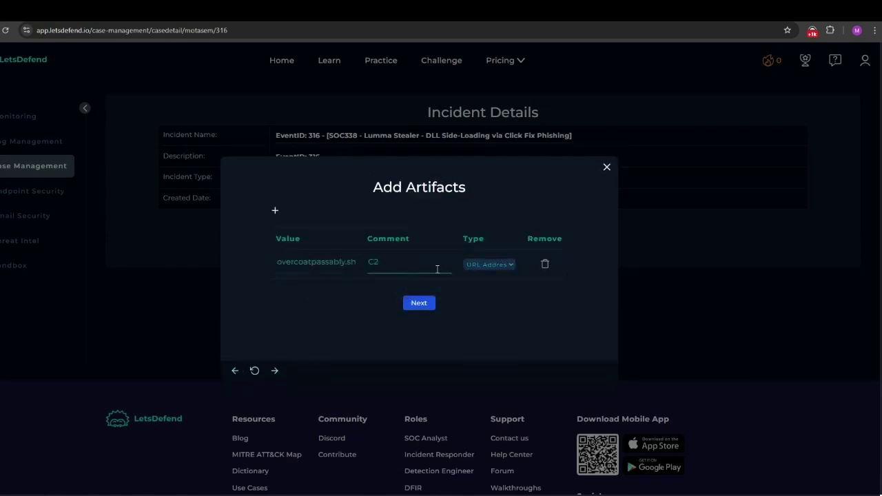
- Add a second artifact row with the value maloy.mp4, copied from the endpoint's 23:26:19 command
click(275, 210)
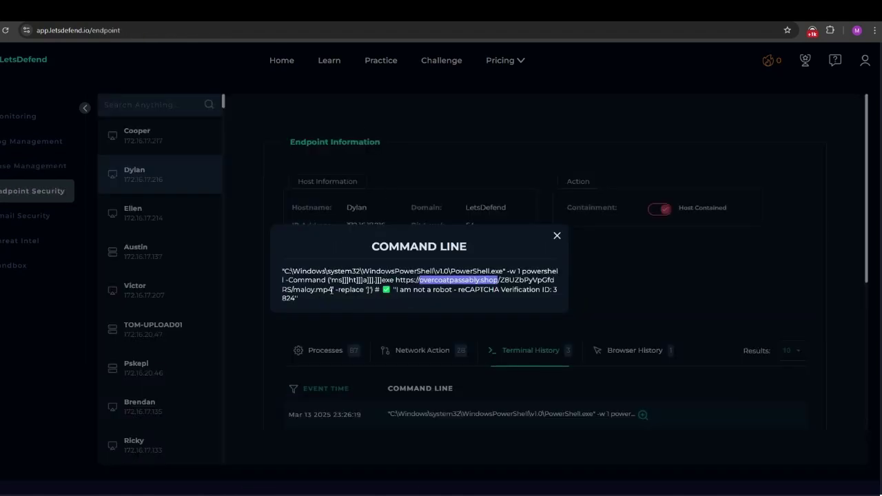
drag(332, 289, 293, 289)
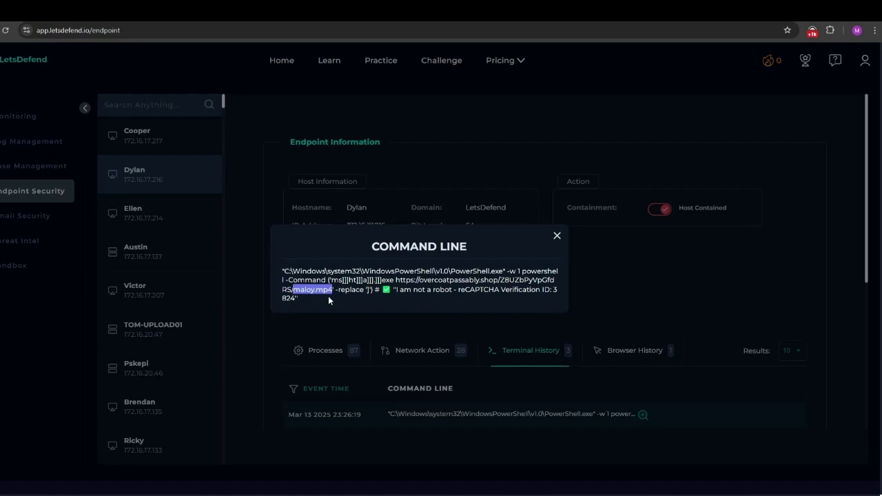
right_click(328, 295)
click(341, 304)
key(ctrl+Tab)
click(315, 277)
key(ctrl+v)
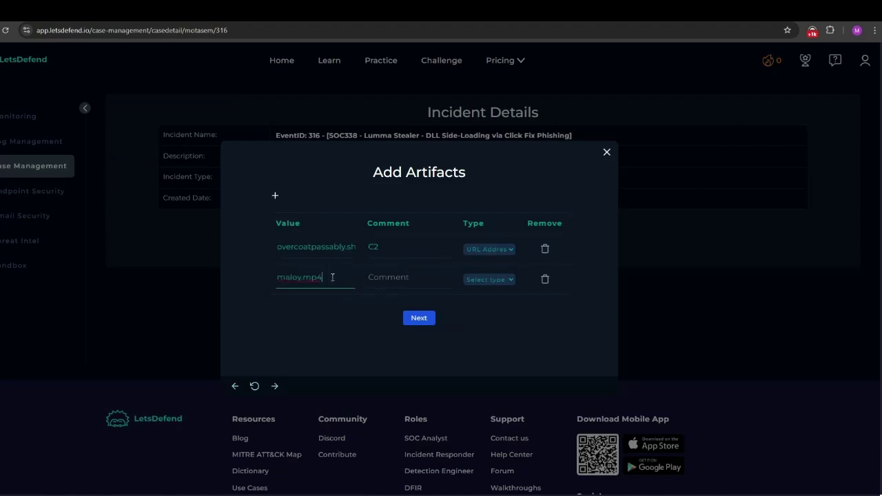
- Set the maloy.mp4 artifact's comment to Stage 2 Payload and check the available artifact types
click(394, 278)
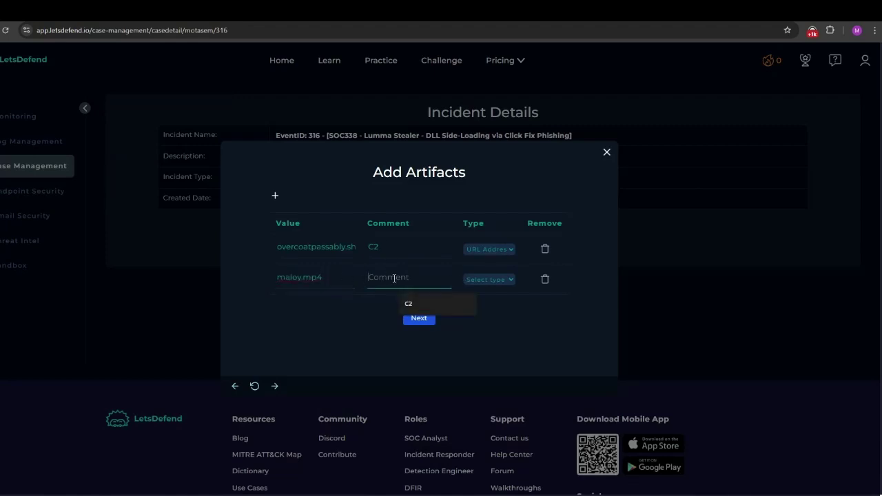
text(Stage)
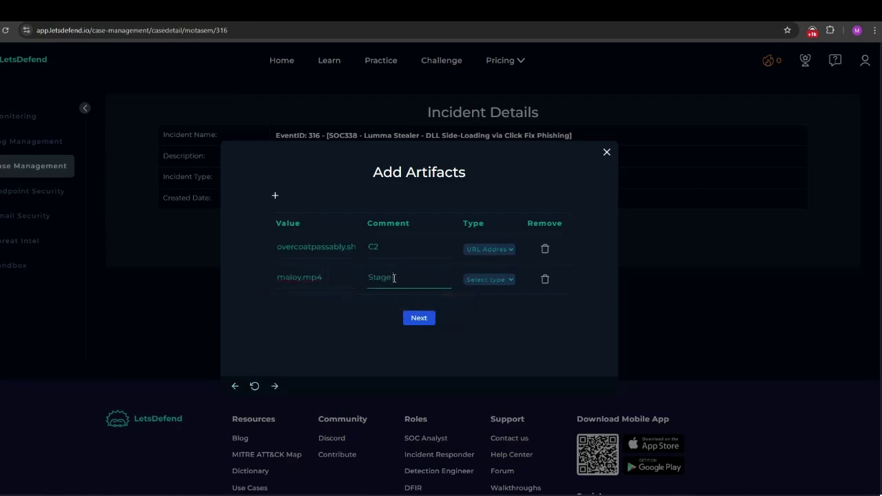
text( 2 Payload)
click(503, 281)
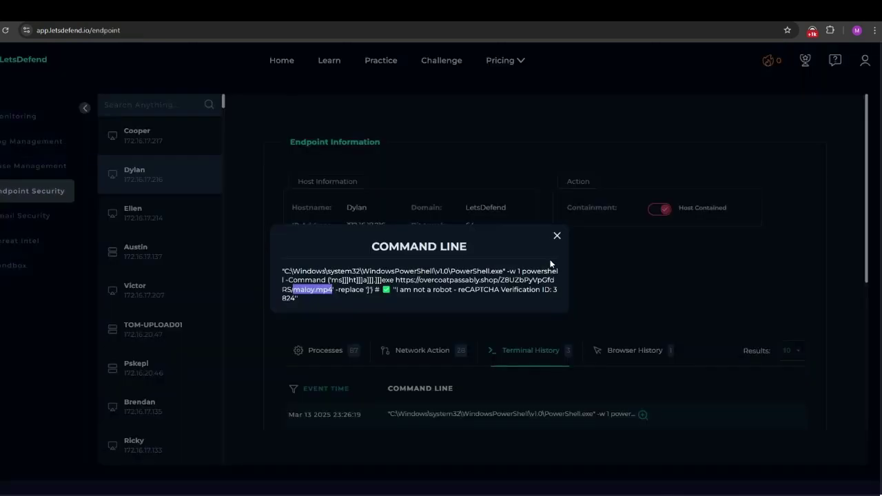
- Search Log Management for raw logs containing maloy.mp4, taken from the endpoint command, and examine the matching event's details
click(330, 296)
drag(335, 290, 294, 290)
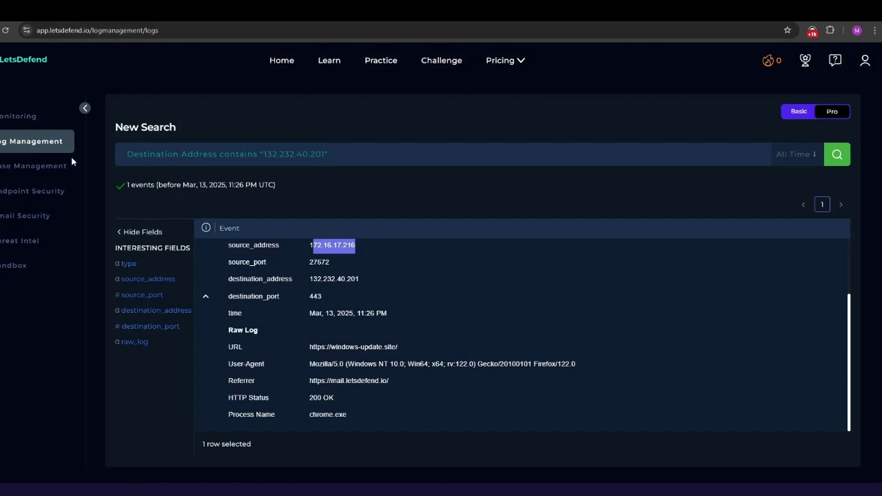
click(5, 30)
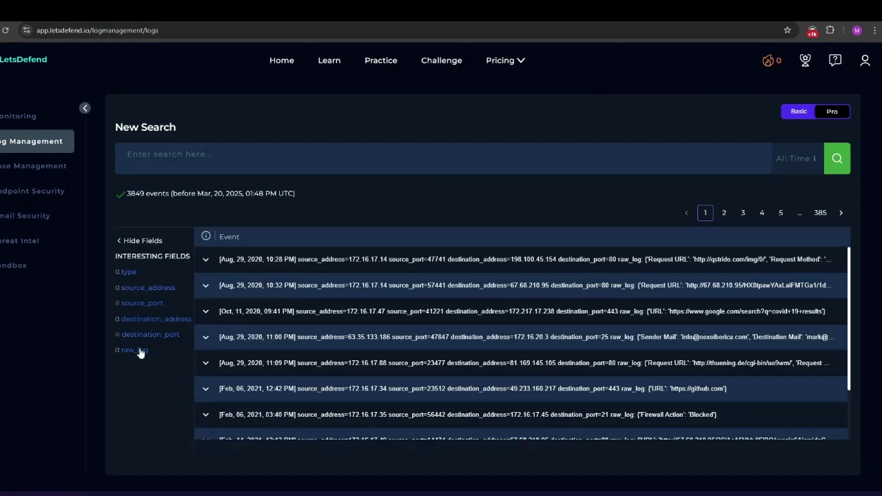
click(134, 342)
key(ctrl+v)
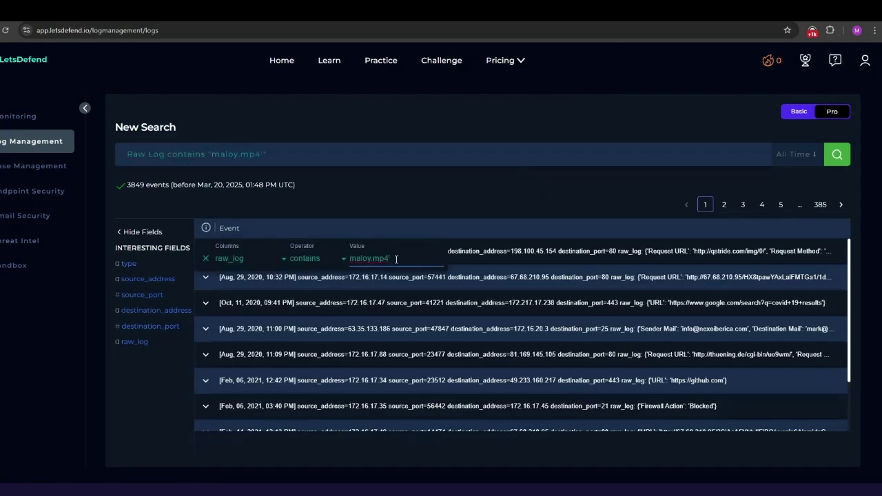
key(BackSpace)
click(264, 258)
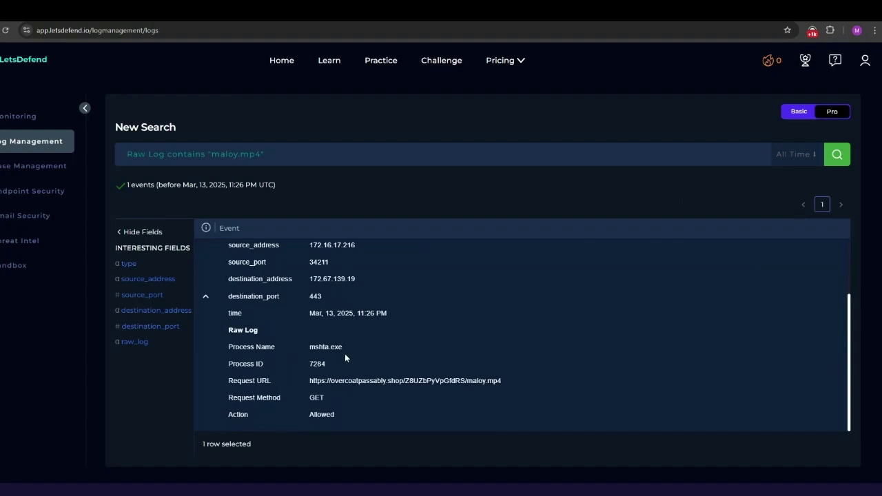
scroll(345, 353, down, 1)
drag(507, 333, 473, 331)
scroll(283, 363, down, 1)
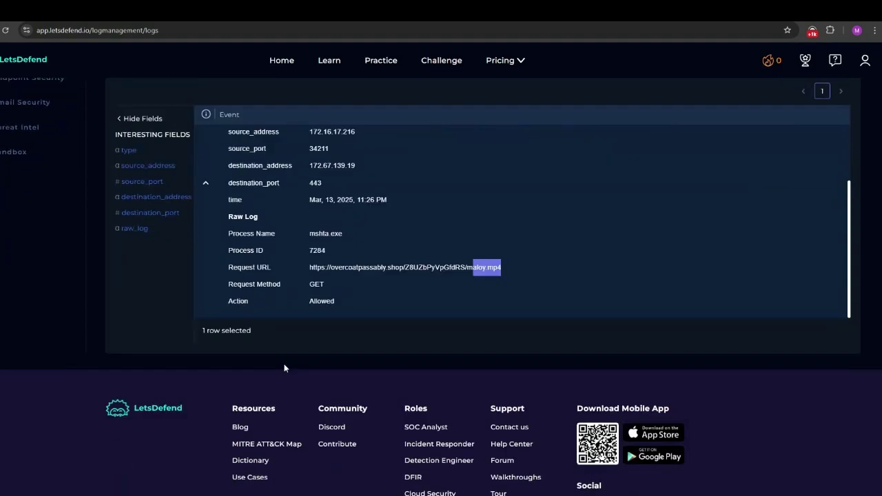
scroll(299, 271, up, 2)
scroll(279, 296, up, 2)
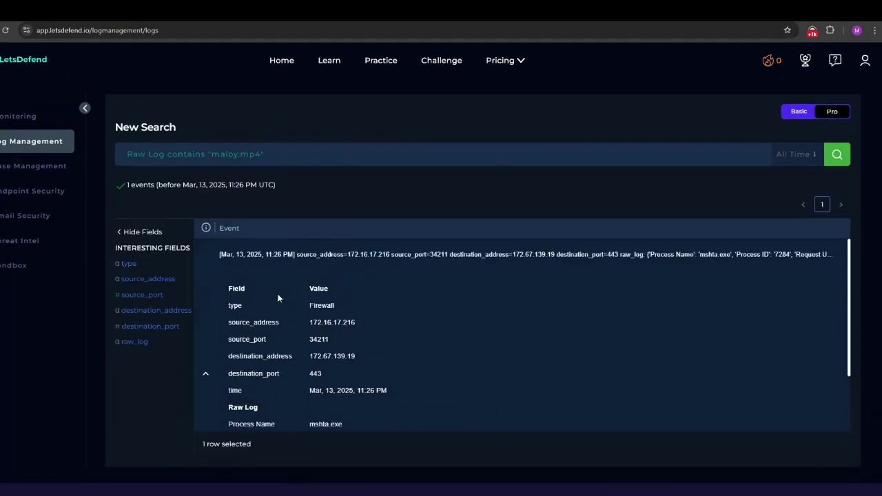
scroll(278, 298, down, 2)
drag(309, 380, 505, 380)
key(ctrl+c)
key(ctrl+t)
key(ctrl+v)
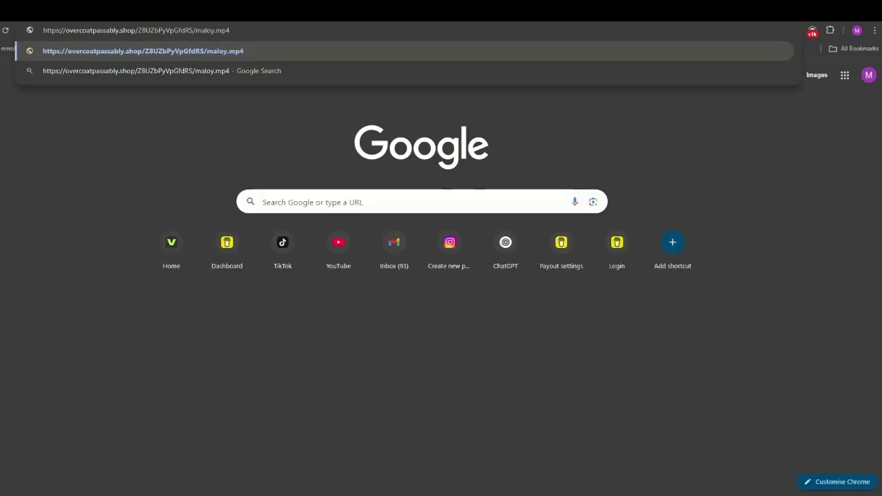
key(Return)
- Copy the domain overcoatpassably.shop from the address and look it up in ANY.RUN threat intelligence
click(202, 36)
click(131, 30)
drag(129, 30, 59, 30)
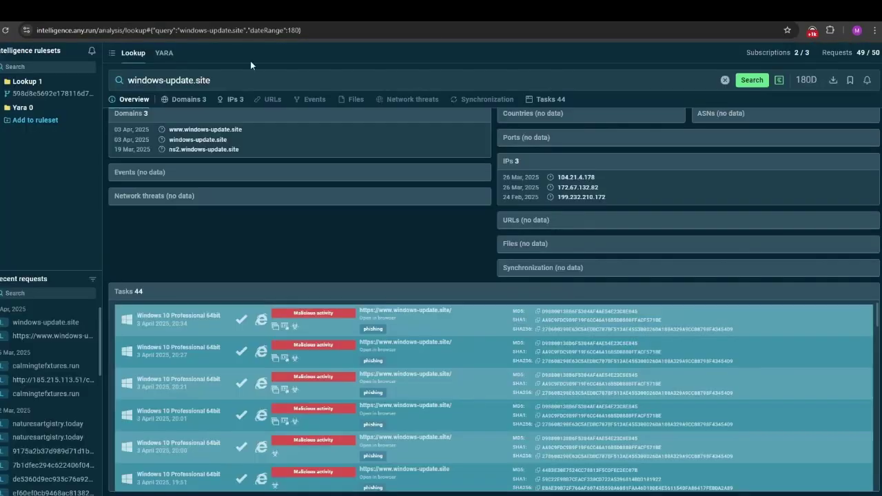
click(198, 80)
key(ctrl+a)
key(ctrl+v)
key(Return)
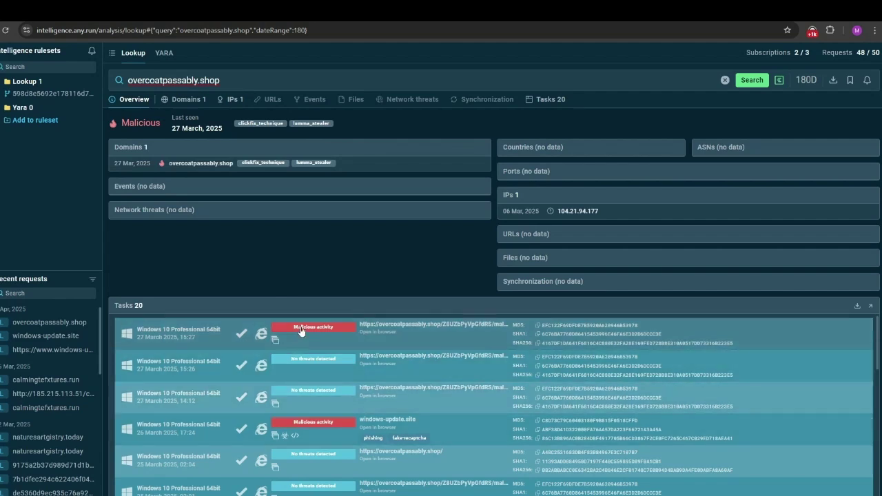
- Open the malicious sandbox task of 27 March 2025, 15:27 and review its indicators of compromise
click(300, 331)
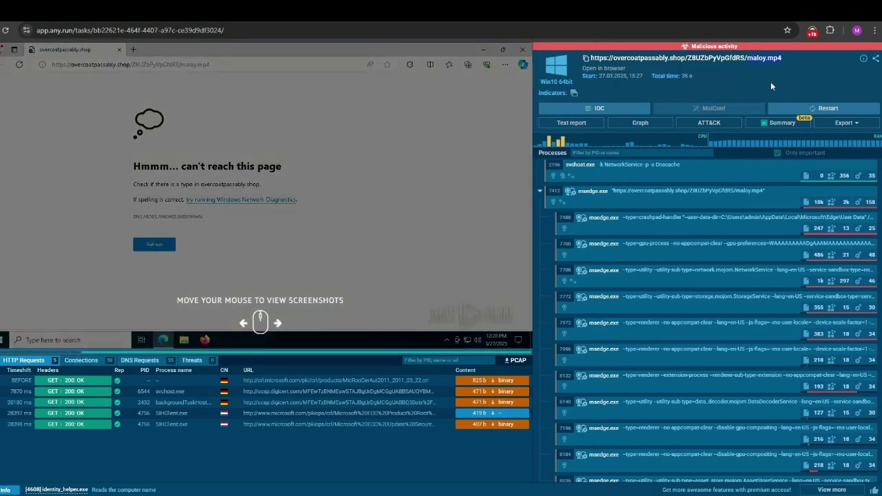
click(601, 109)
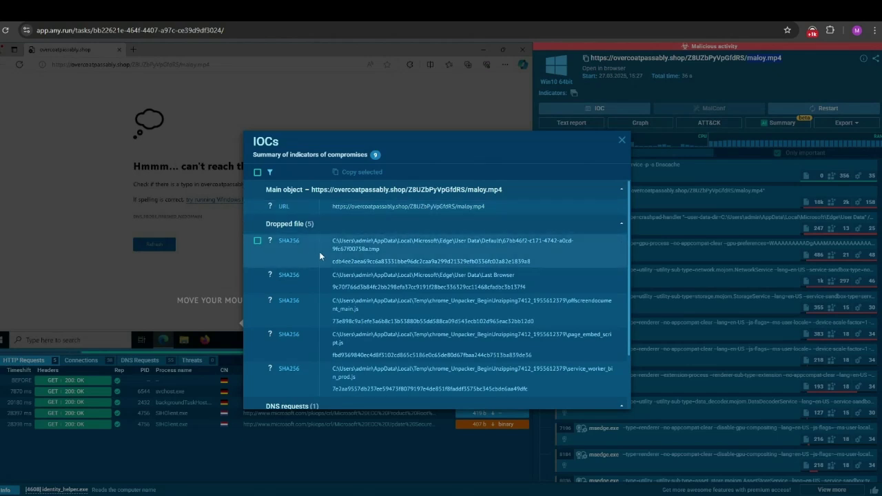
scroll(510, 265, down, 2)
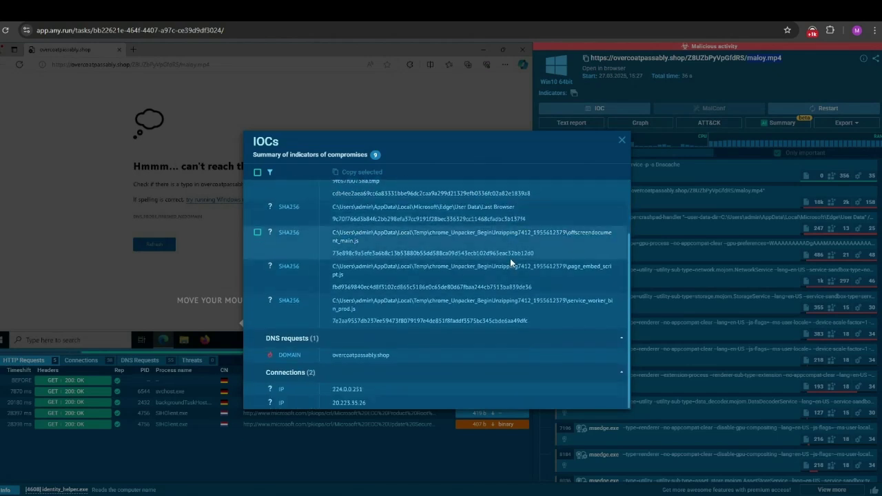
scroll(511, 258, up, 2)
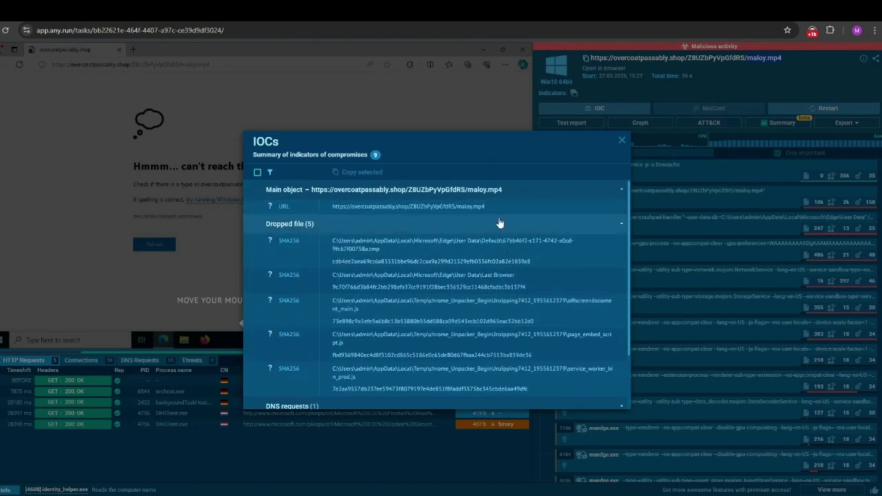
scroll(500, 222, down, 2)
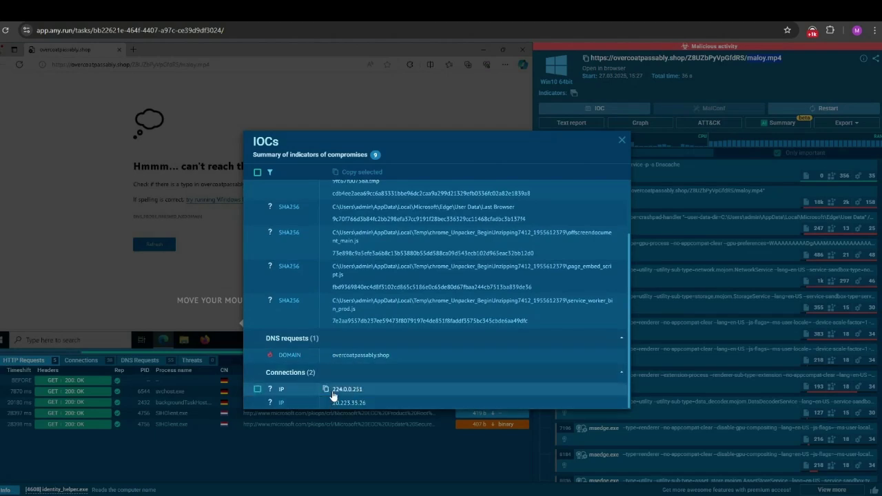
click(622, 140)
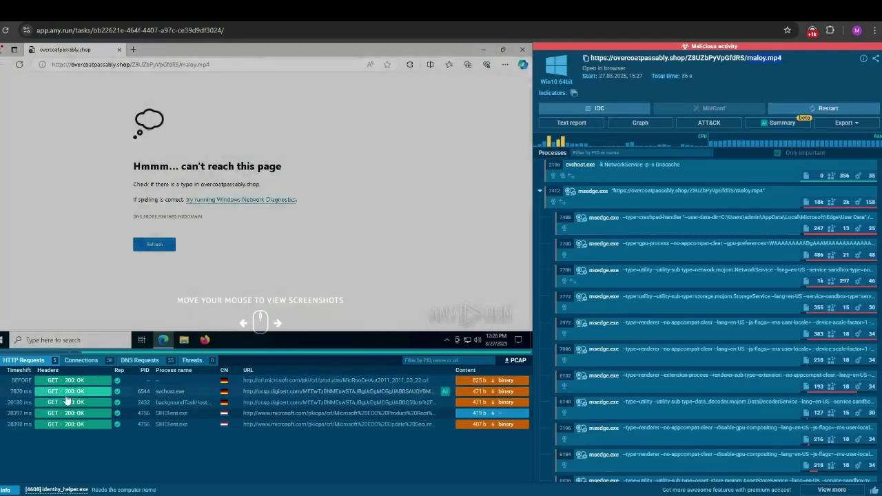
- Filter the sandbox task's file modifications by maloy, and clear the filter again
scroll(438, 368, down, 5)
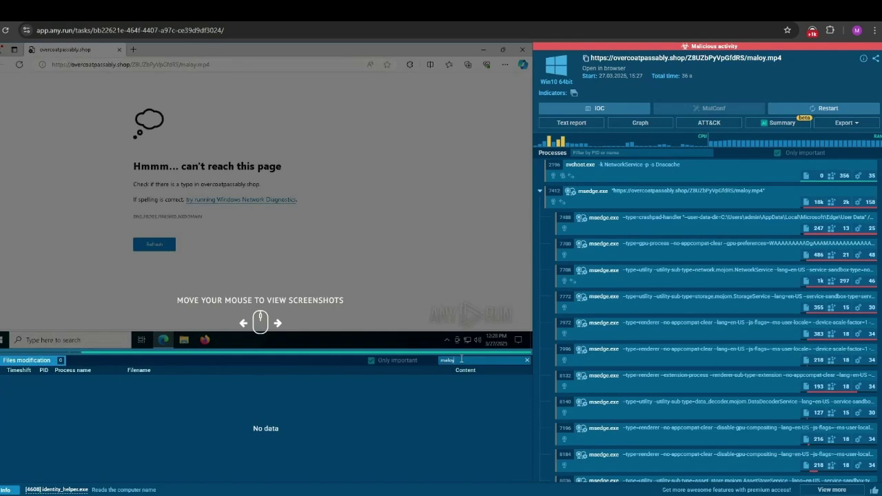
key(BackSpace)
key(BackSpace)
key(BackSpace)
key(BackSpace)
key(BackSpace)
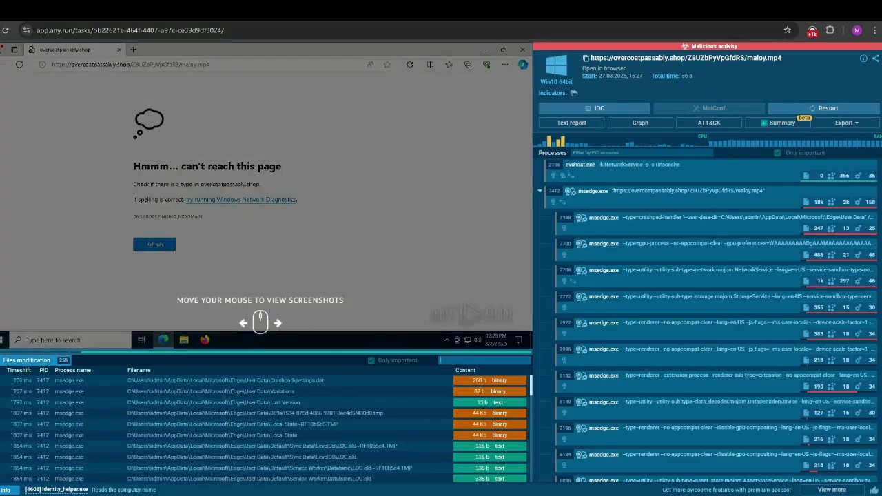
- Replace the Stage 2 Payload artifact's value with the full maloy.mp4 URL from the endpoint command and set its type to URL Address
key(ctrl+Tab)
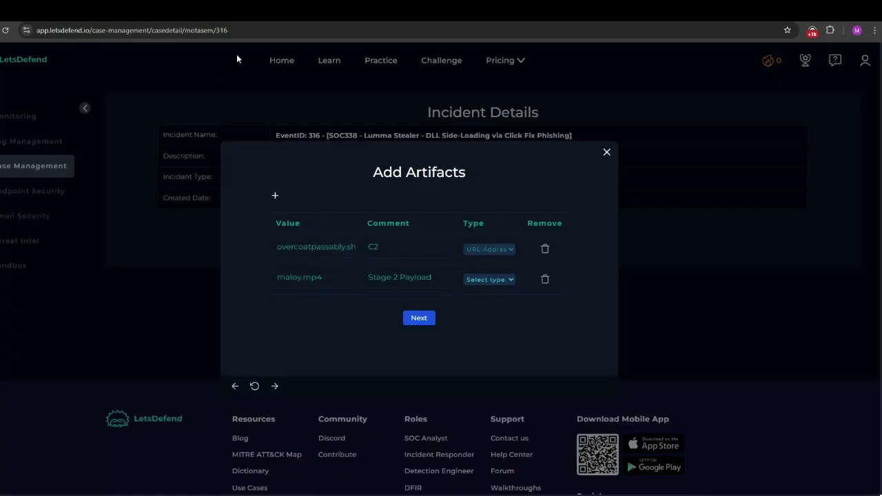
key(ctrl+Tab)
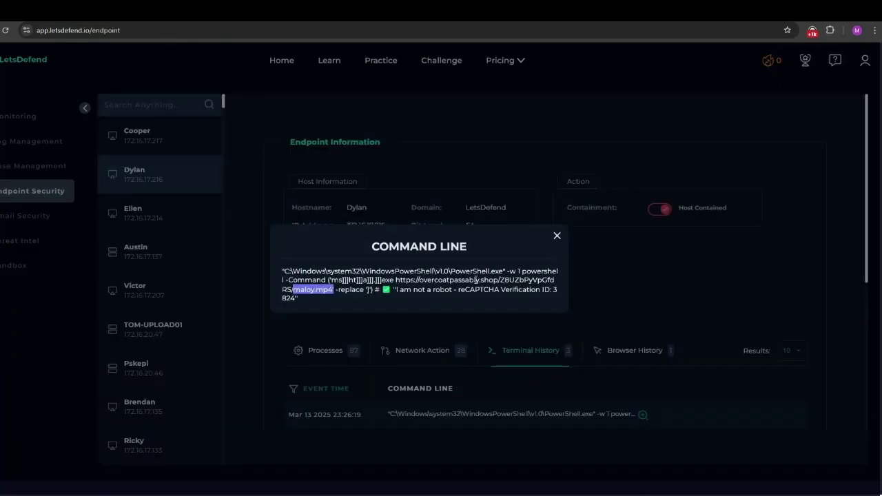
drag(397, 280, 336, 291)
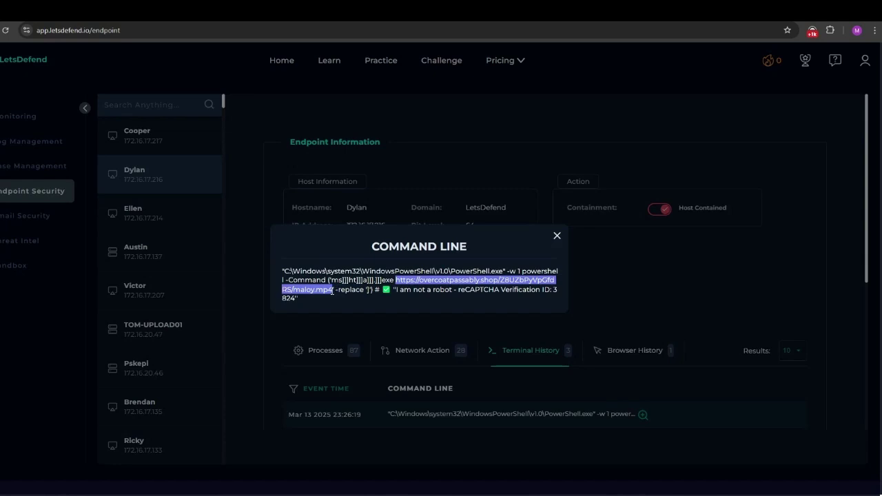
right_click(404, 275)
click(434, 284)
key(ctrl+shift+Tab)
click(309, 277)
key(ctrl+v)
drag(327, 247, 303, 247)
click(324, 275)
click(491, 279)
click(492, 304)
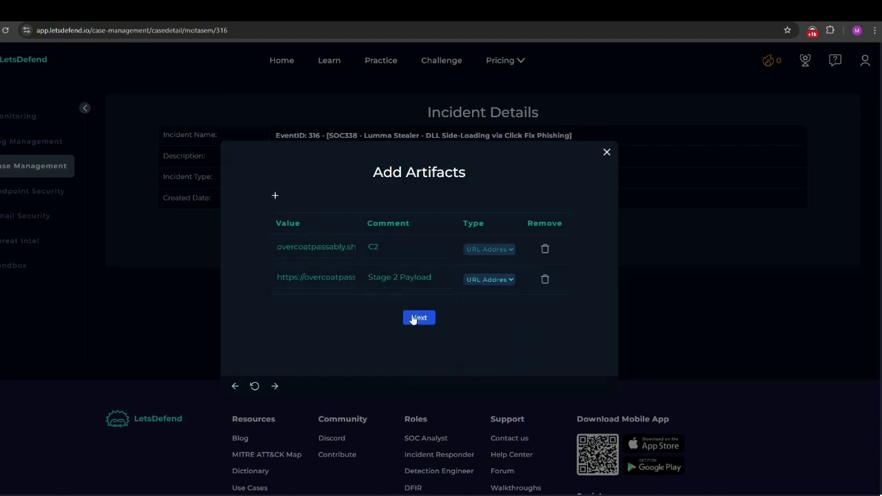
click(275, 196)
click(309, 293)
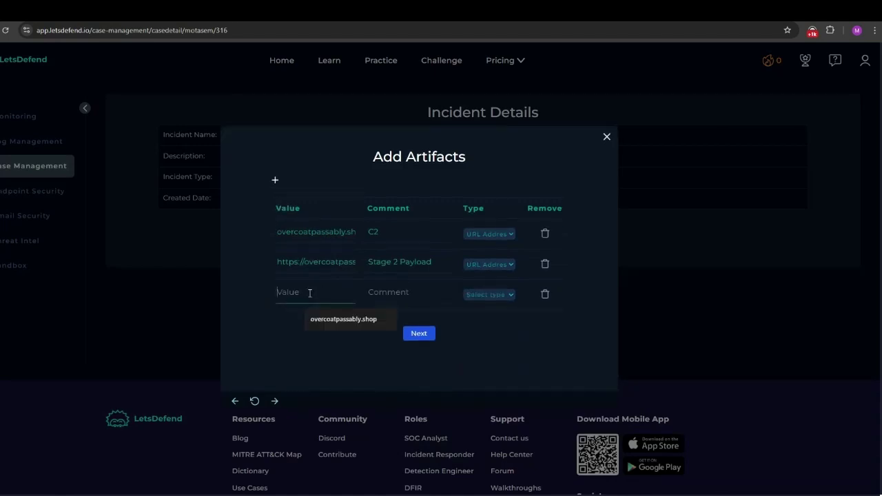
key(ctrl+Tab)
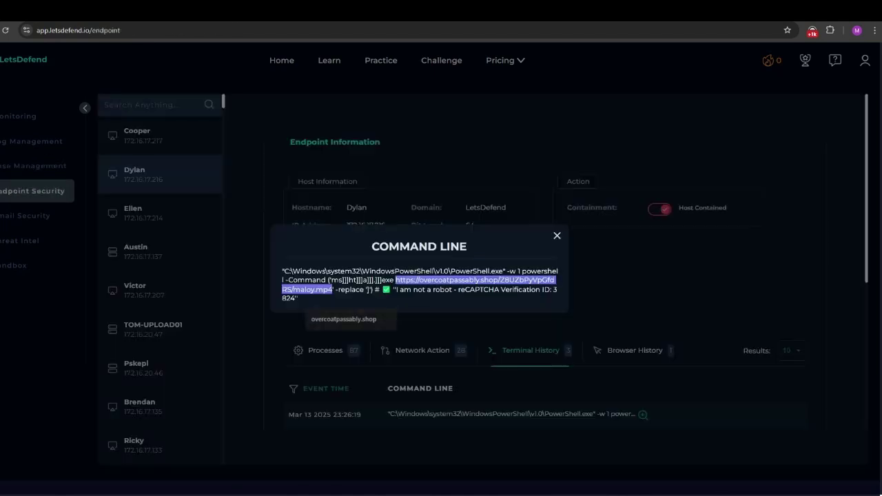
click(557, 237)
click(609, 351)
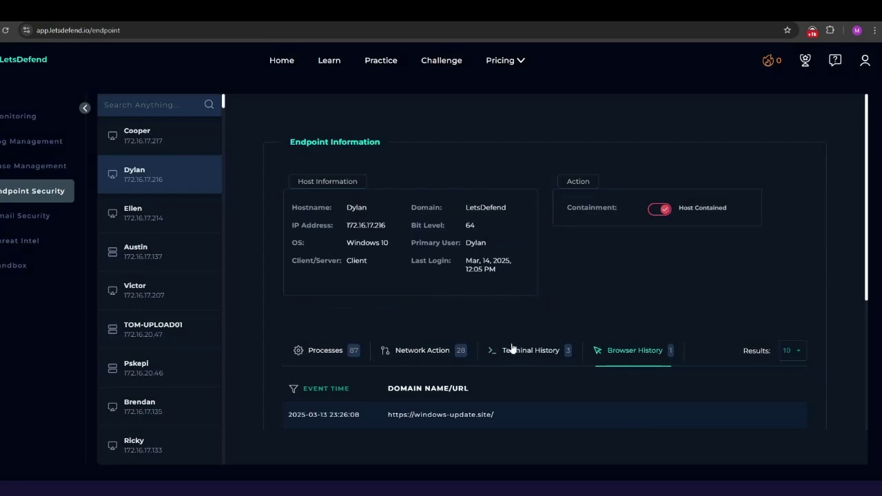
drag(493, 415, 388, 415)
right_click(394, 412)
click(409, 311)
key(ctrl+Tab)
click(317, 295)
key(ctrl+v)
- Set the windows-update.site artifact's type to URL Address and its comment to Phishing Site
click(489, 294)
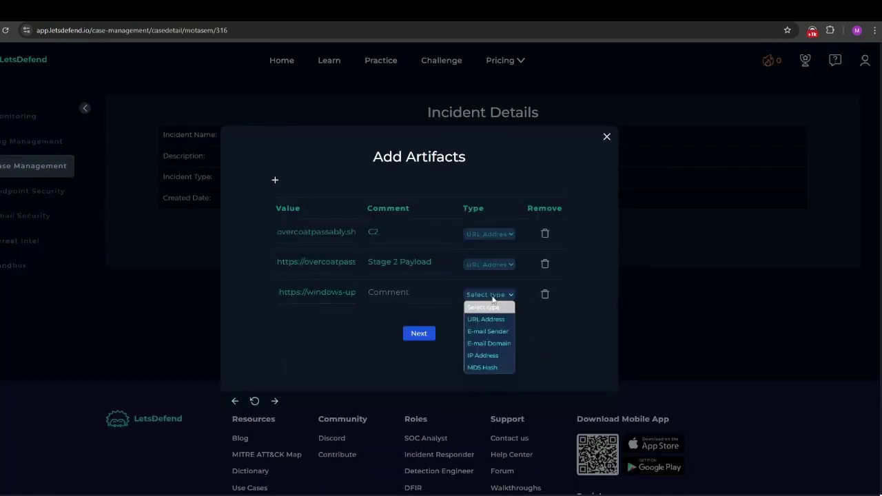
click(499, 320)
click(396, 292)
text(Phish)
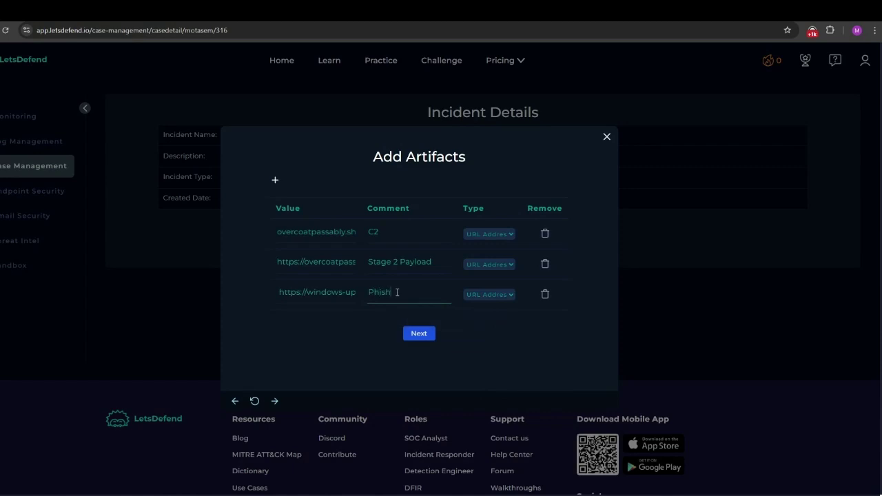
text(ing Site)
- Add a fourth artifact row with the sender's e-mail address, copied from the alert's Source Address in Monitoring
click(275, 180)
key(ctrl+Tab)
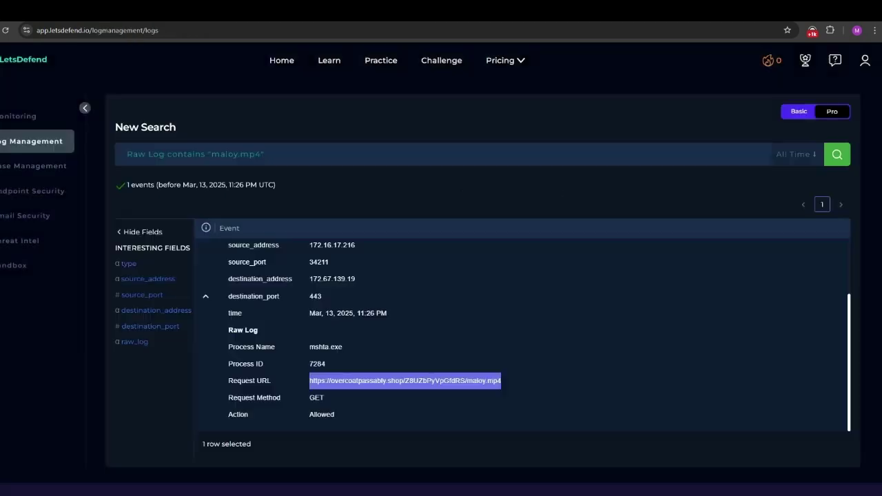
key(ctrl+Tab)
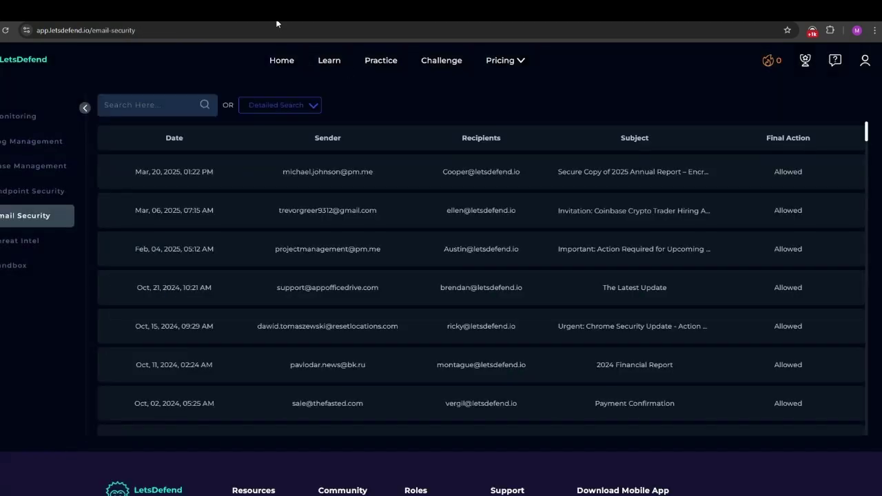
key(ctrl+Tab)
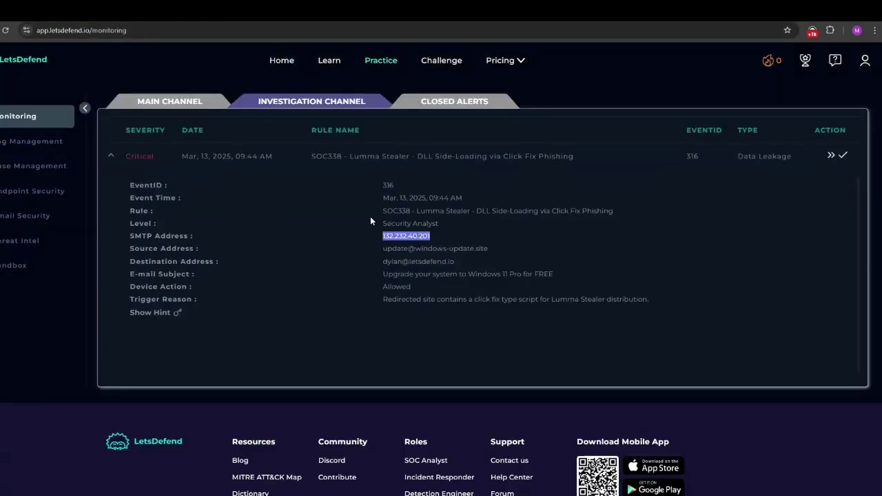
drag(490, 251, 383, 249)
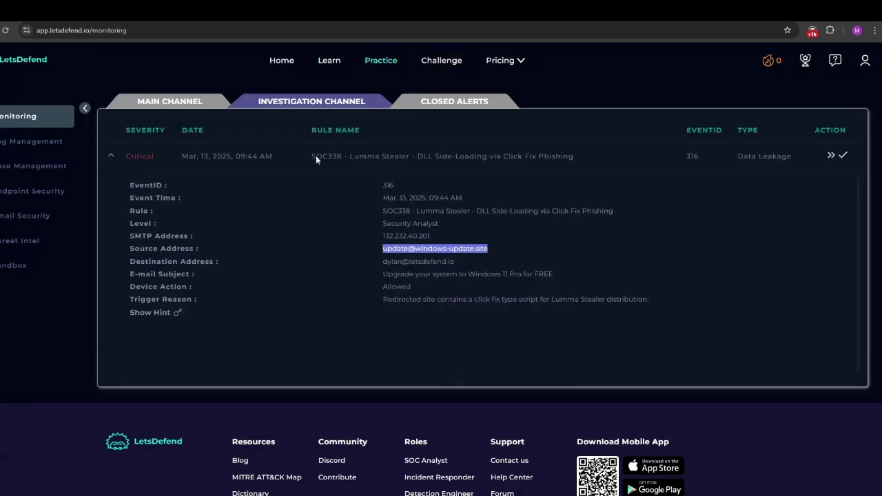
key(ctrl+Tab)
click(321, 309)
key(ctrl+v)
- Set the sender e-mail artifact's comment to Phishing Email and its type to E-mail Sender
click(397, 308)
text(Phishing)
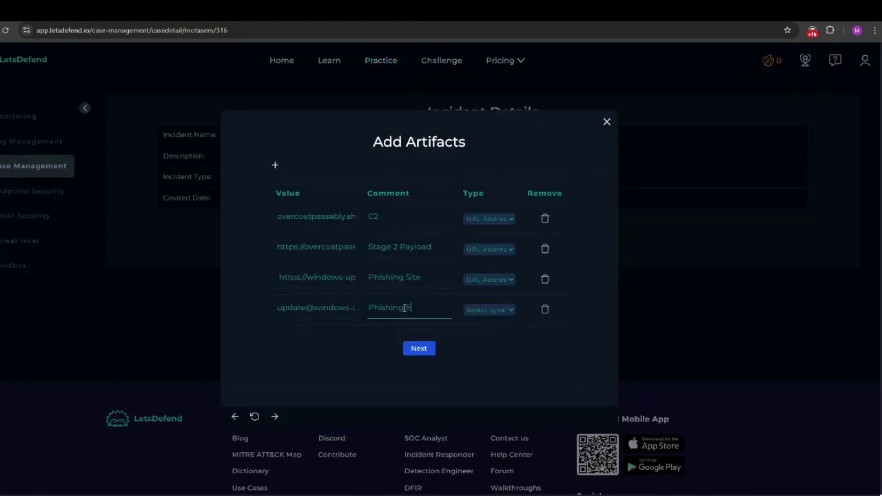
click(474, 310)
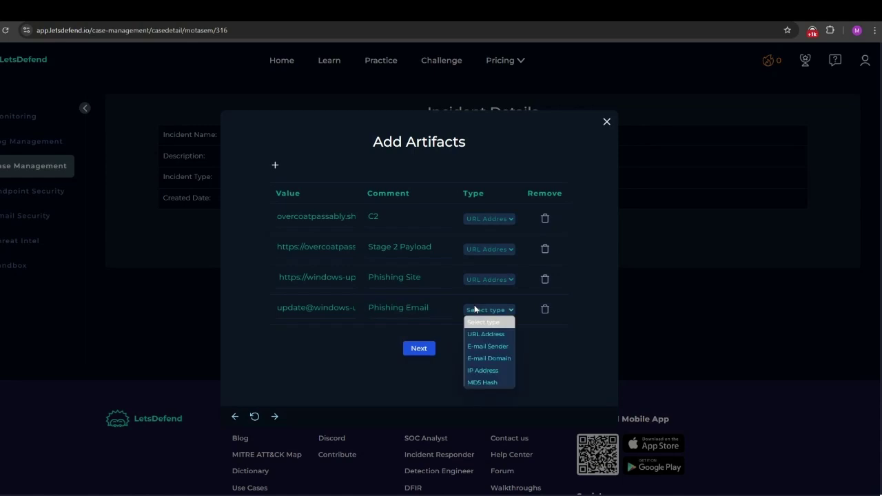
click(490, 346)
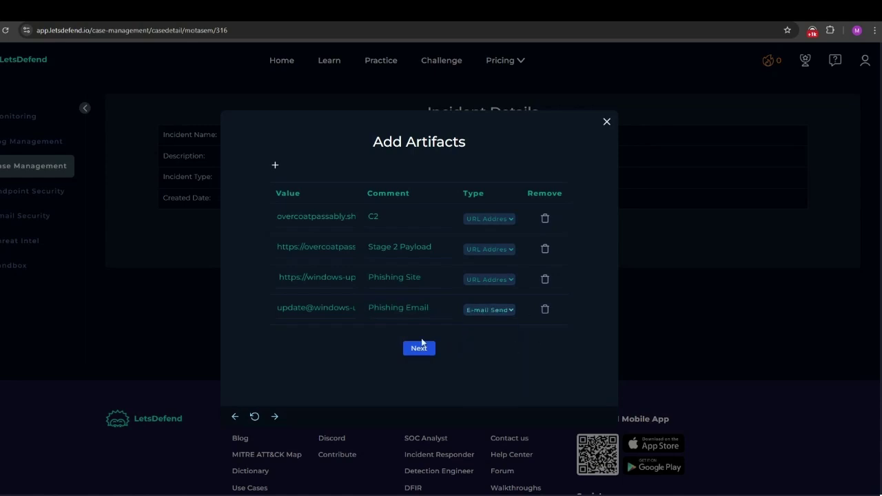
click(501, 312)
click(501, 312)
- Add a fifth artifact row with the value 132.232.40.201, copied from the alert's SMTP Address, and the comment SMTP IP
click(276, 166)
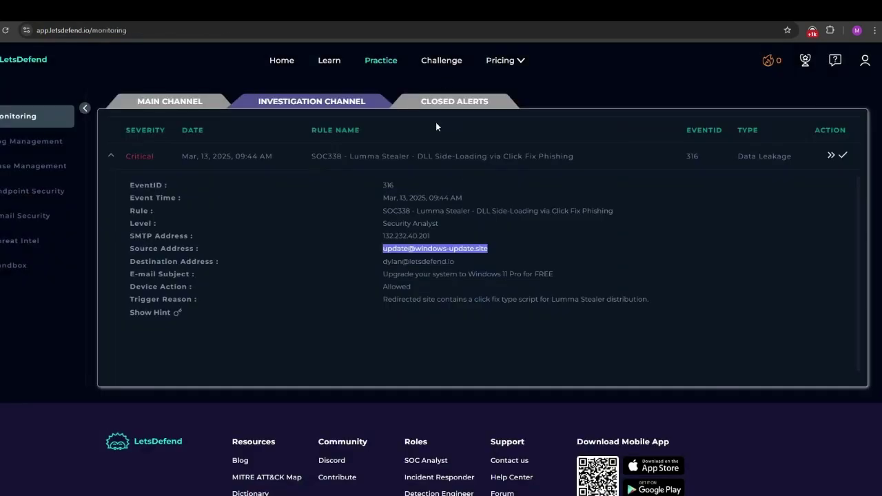
drag(401, 236, 384, 236)
right_click(397, 242)
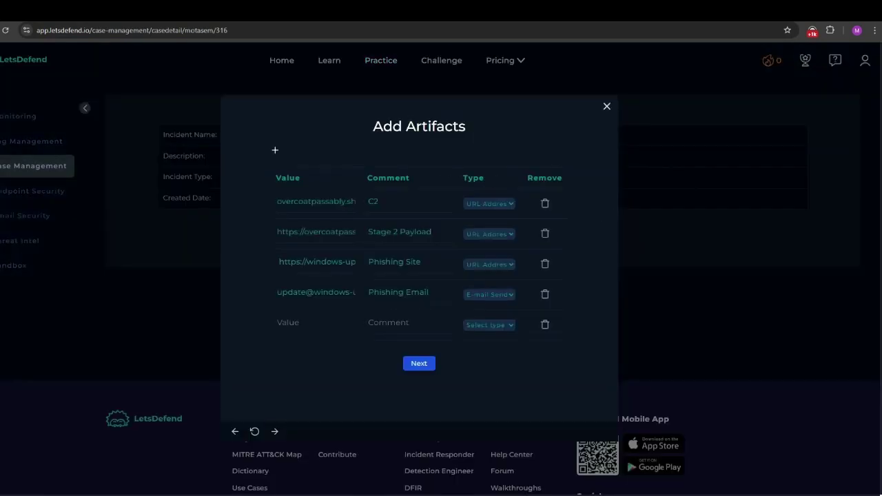
click(316, 324)
key(ctrl+v)
click(400, 324)
text(SM)
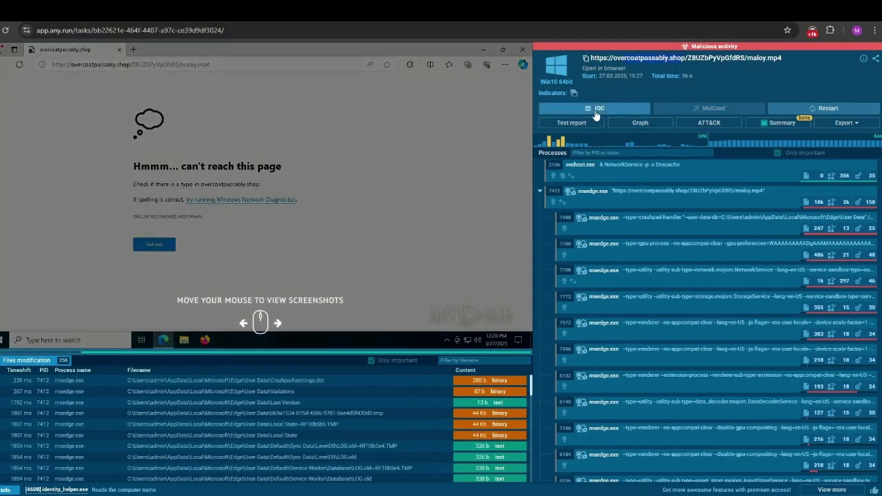
- Add a sixth artifact row with the value 20.223.35.26, copied from the IOC connections in the ANY.RUN report
click(596, 114)
scroll(344, 355, down, 5)
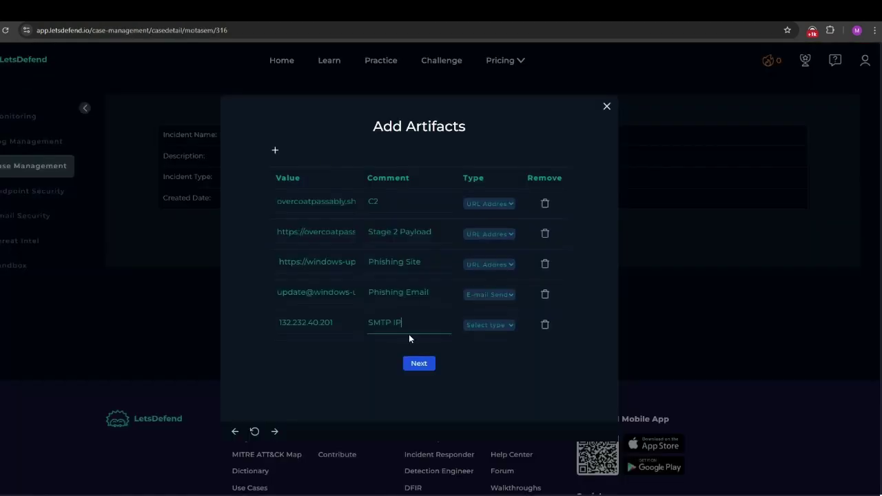
click(276, 149)
click(331, 337)
key(ctrl+v)
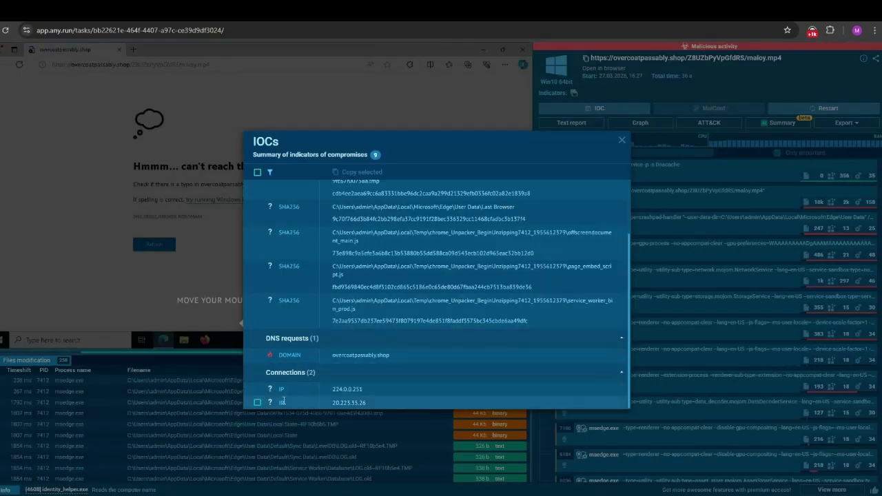
click(257, 403)
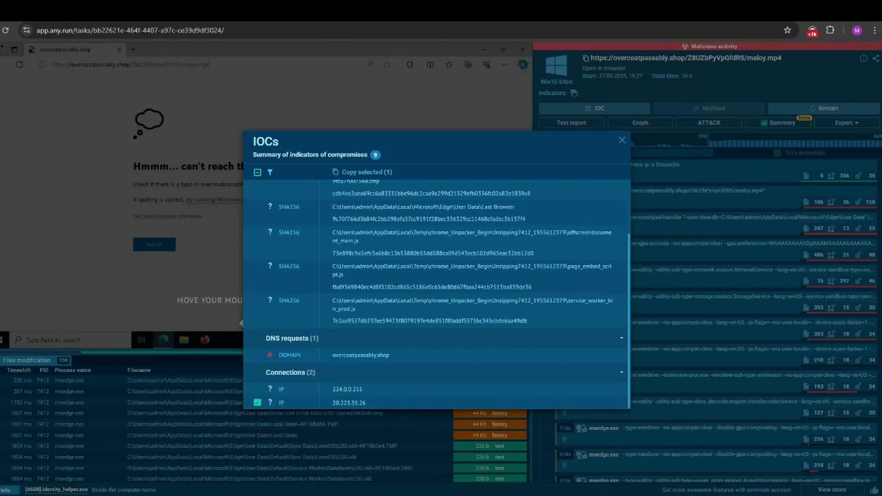
click(258, 403)
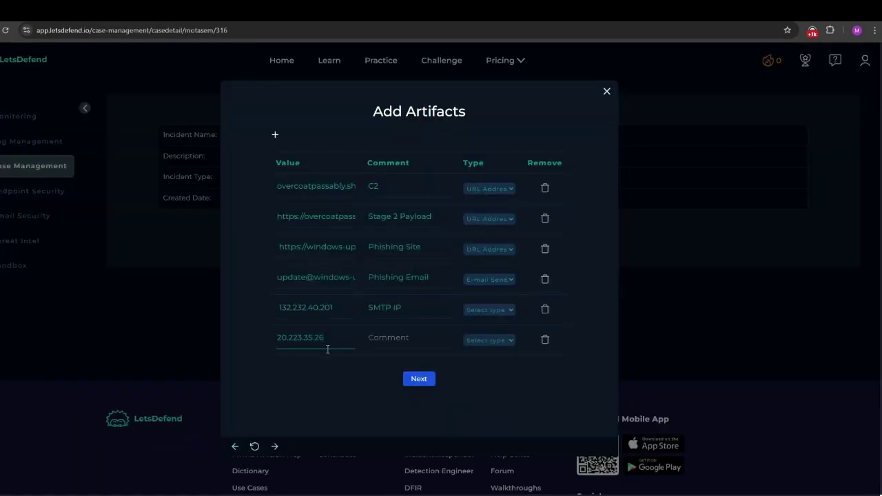
- Add a seventh artifact row with the value 224.0.0.251, the other connection IP among the ANY.RUN IOCs
click(275, 134)
click(316, 352)
key(ctrl+v)
- Set the comment of both the 20.223.35.26 and 224.0.0.251 artifacts to C2 IP
click(396, 322)
text(C2 IP)
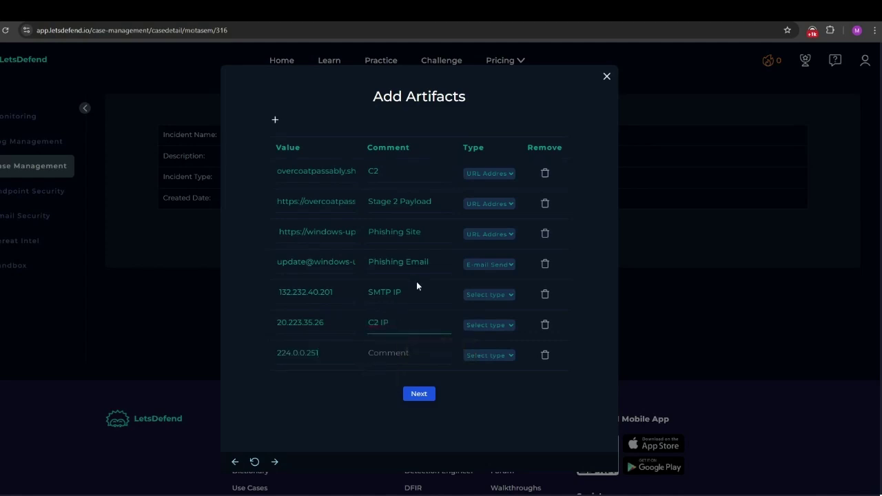
key(ctrl+a)
key(ctrl+c)
click(443, 350)
key(ctrl+v)
- Set the type of the two C2 IP artifacts and the SMTP IP artifact to IP Address
click(502, 328)
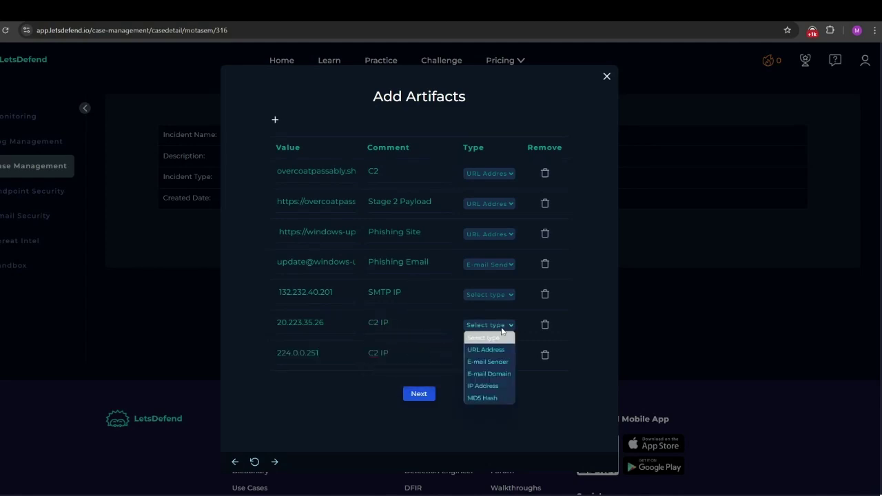
click(496, 385)
click(489, 355)
click(484, 415)
click(476, 296)
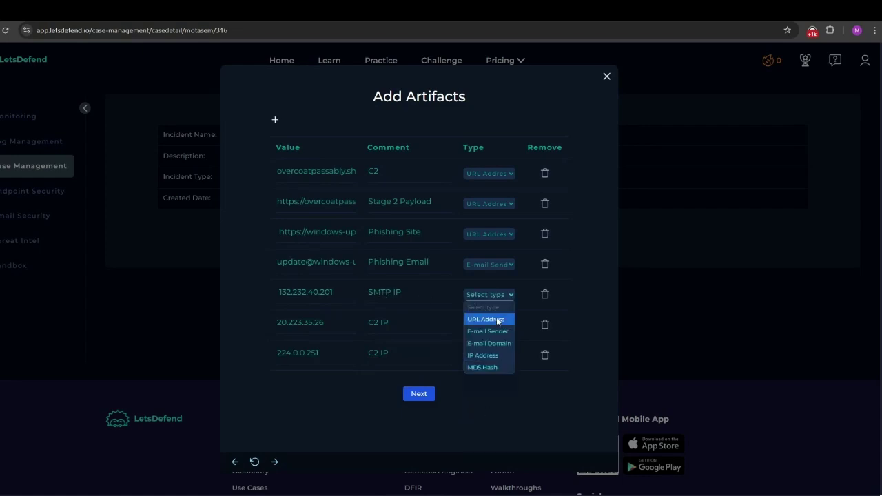
click(496, 358)
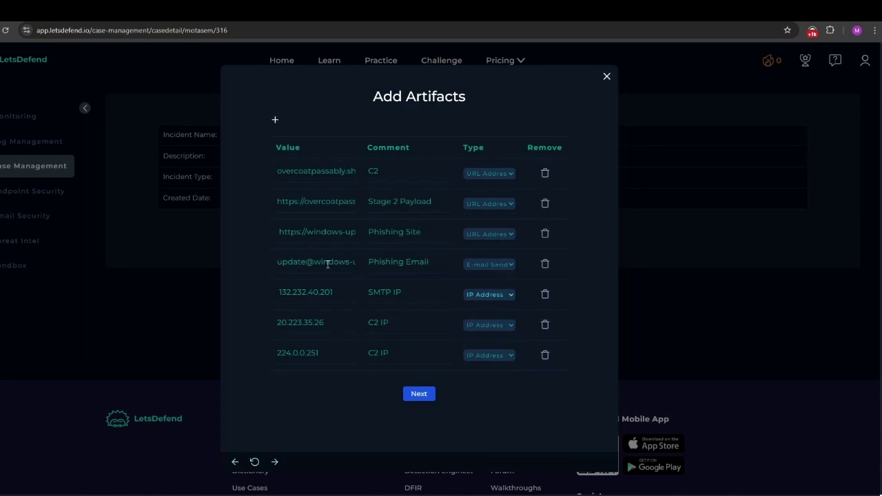
- Add an eighth artifact row with the value windows-update.site, copied from the domain part of the sender e-mail artifact
drag(317, 261, 375, 260)
key(ctrl+c)
click(275, 120)
click(317, 368)
key(ctrl+v)
- Set the eighth artifact's type to E-mail Domain and its comment to Phishing Domain
click(483, 371)
click(513, 418)
click(377, 365)
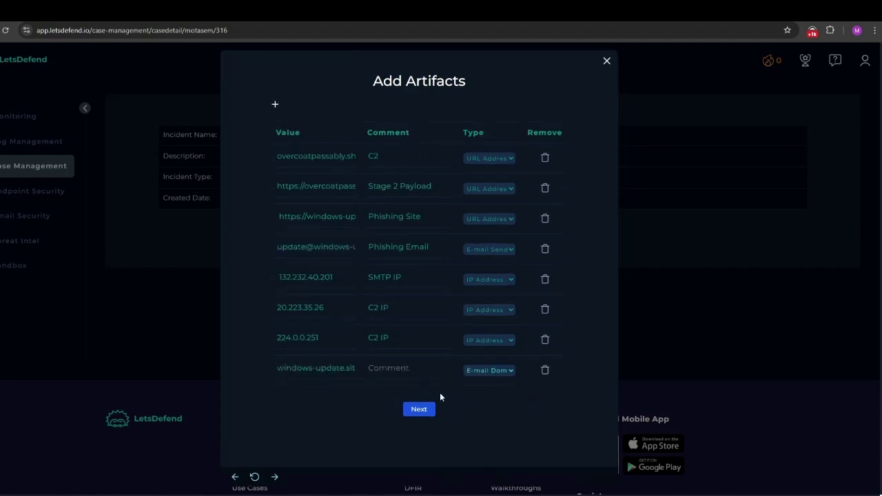
text(Phishing Domain)
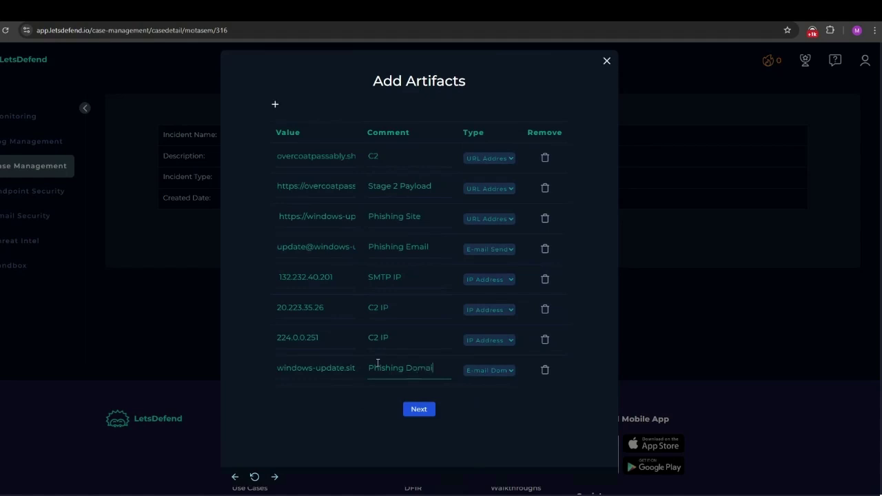
- Submit the artifacts, finish the remaining playbook step and continue to the monitoring page
click(420, 414)
click(419, 316)
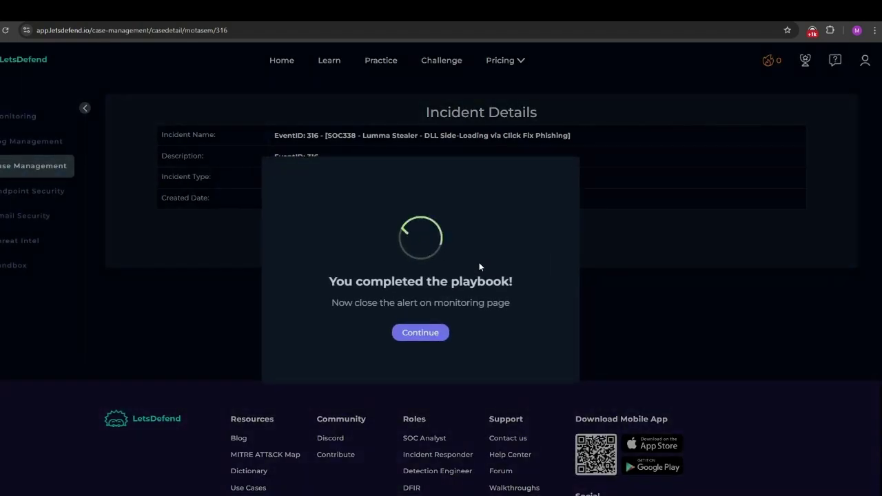
click(429, 337)
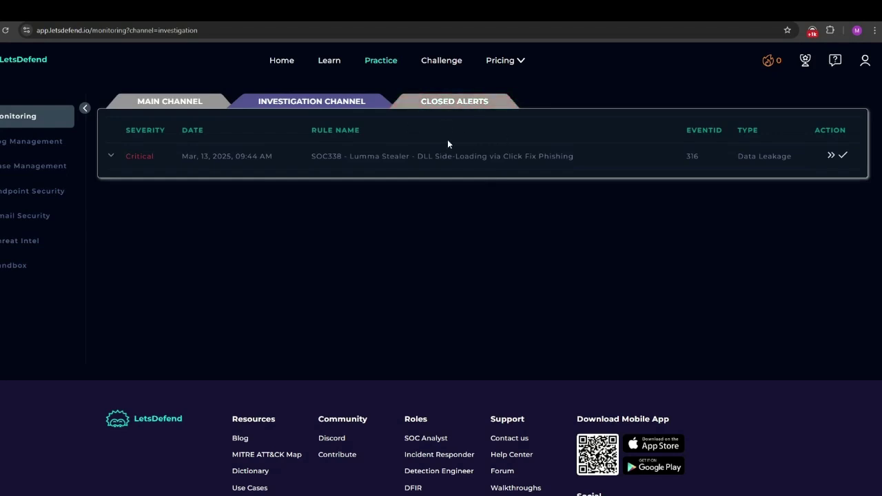
- Close the SOC338 alert with EventID 316 as True Positive without a note and dismiss the streak page
click(843, 156)
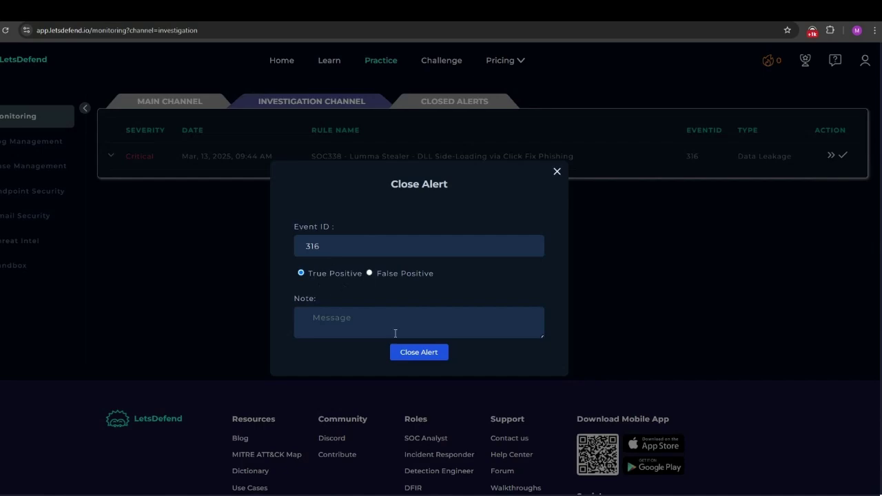
click(406, 352)
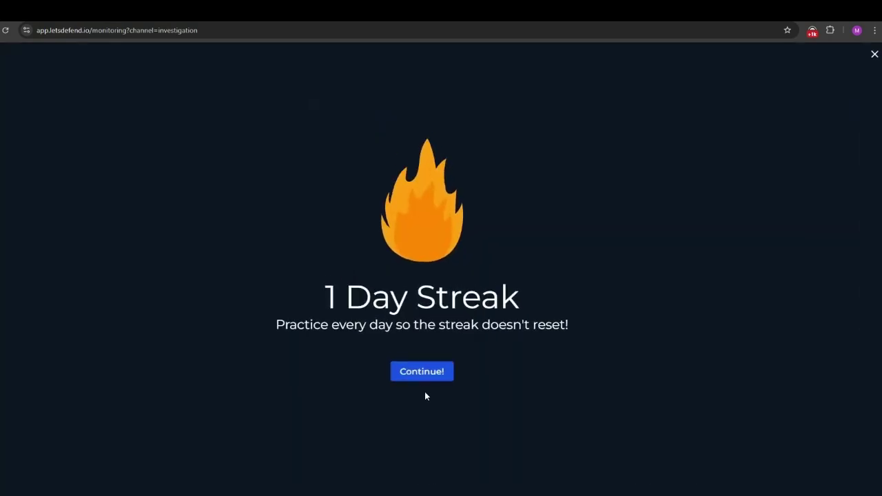
click(418, 373)
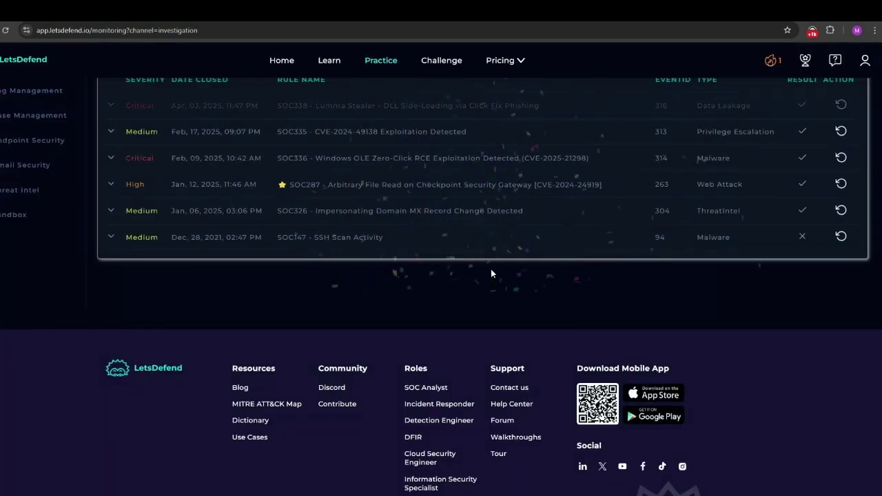
- Review the playbook answers in the closed SOC338 alert's details, then collapse the entry
scroll(514, 309, up, 1)
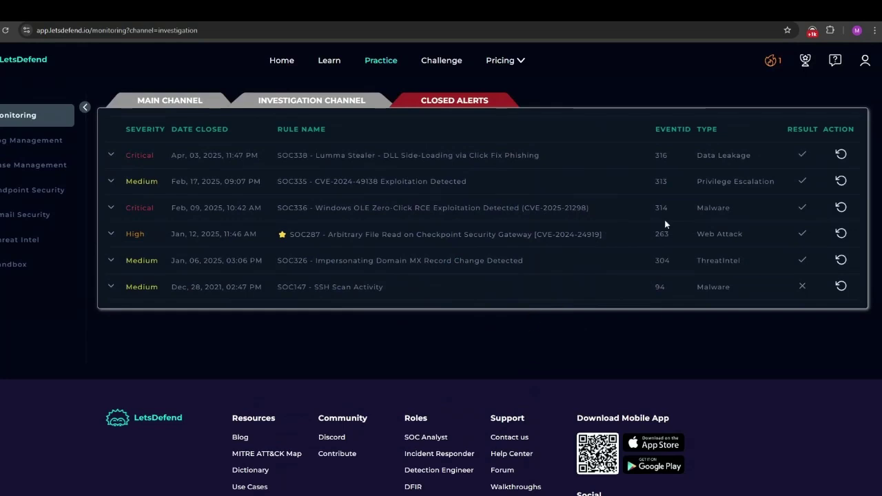
click(110, 154)
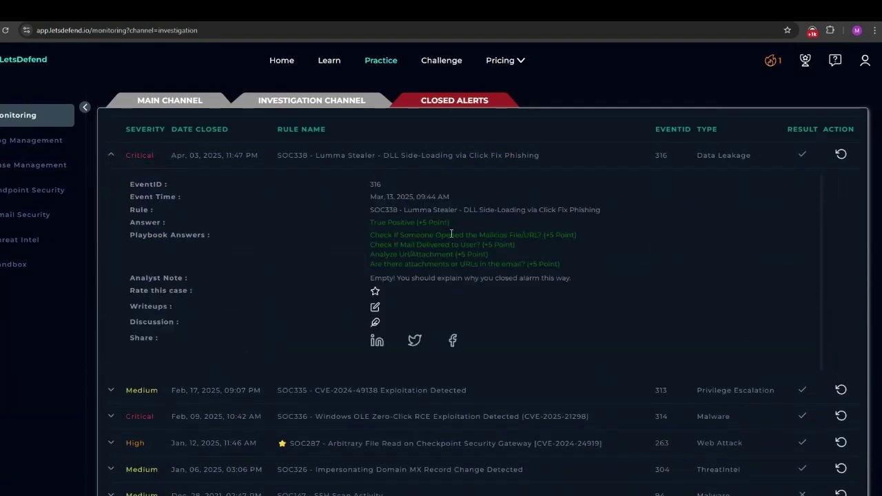
drag(566, 266, 369, 237)
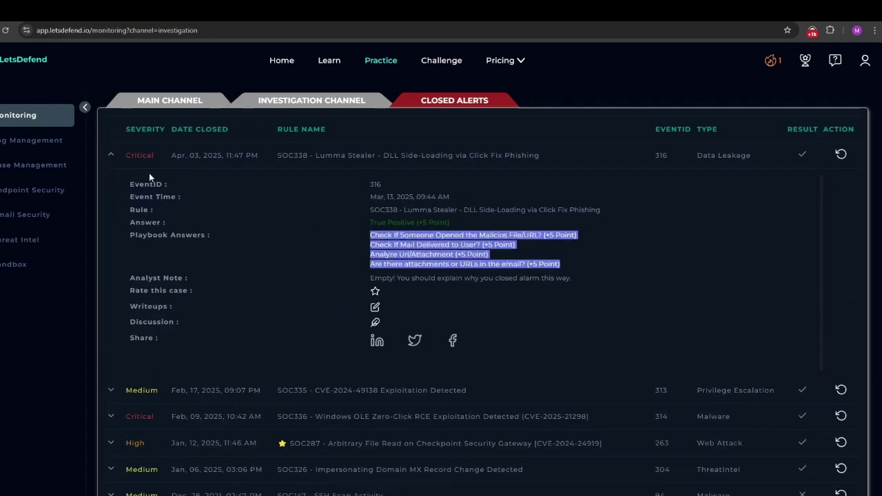
click(110, 154)
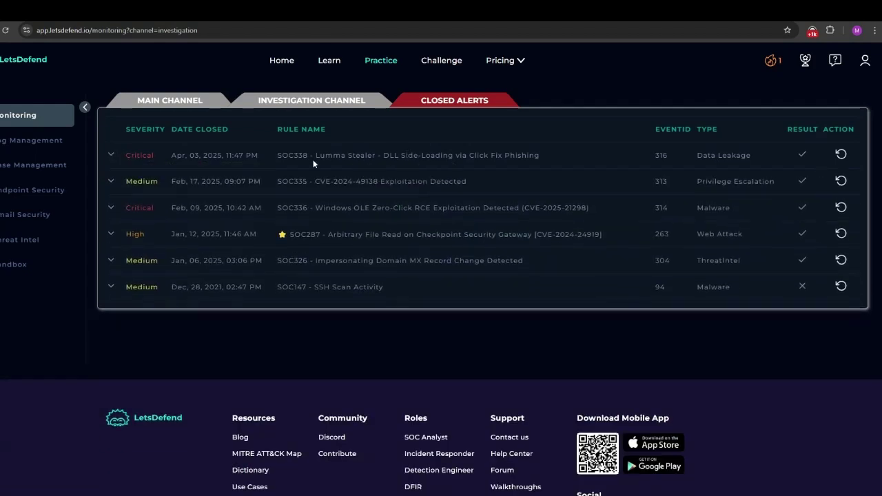